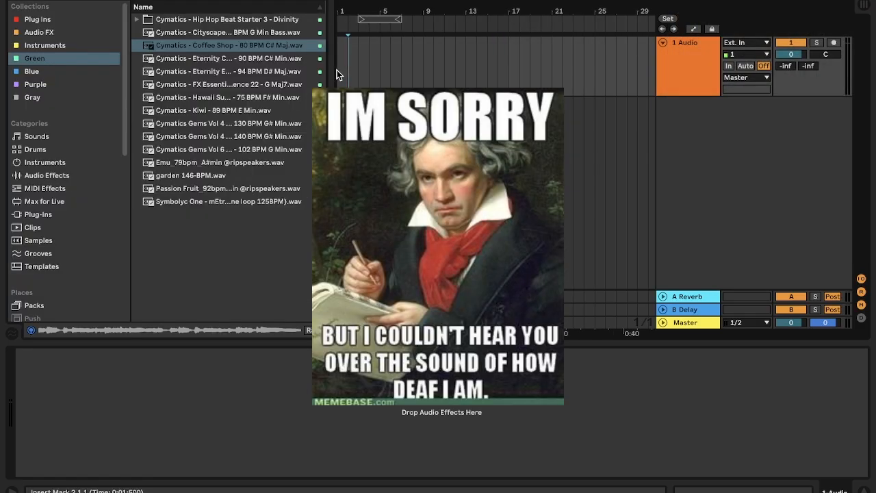
# Step: Load the Xpand!2_x64 instrument from the Plug Ins collection onto the first track
pyautogui.click(337, 70)
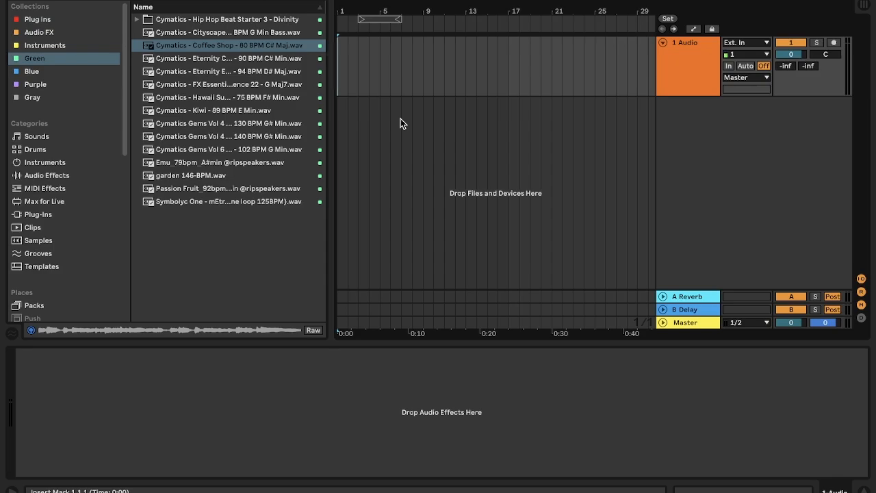
pyautogui.click(14, 20)
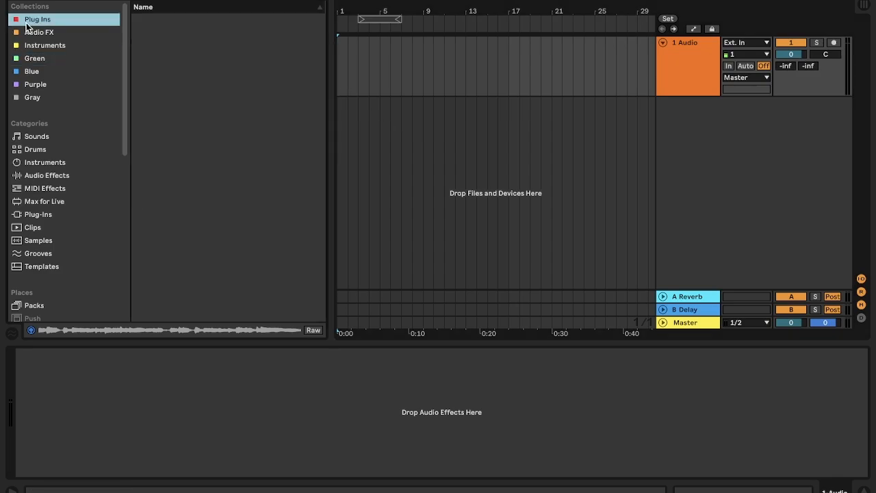
pyautogui.doubleClick(193, 175)
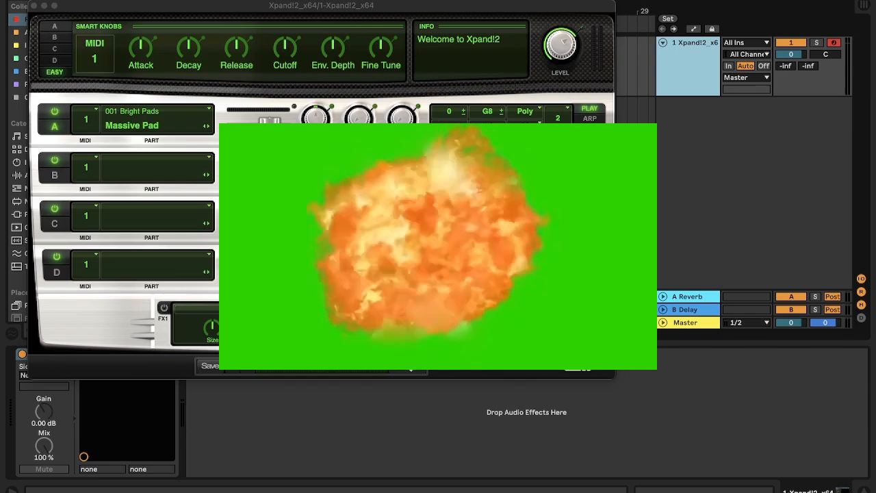
# Step: Choose the 29 Soft Piano Eco preset from the Acoustic Piano category and close the plug-in window
pyautogui.click(317, 368)
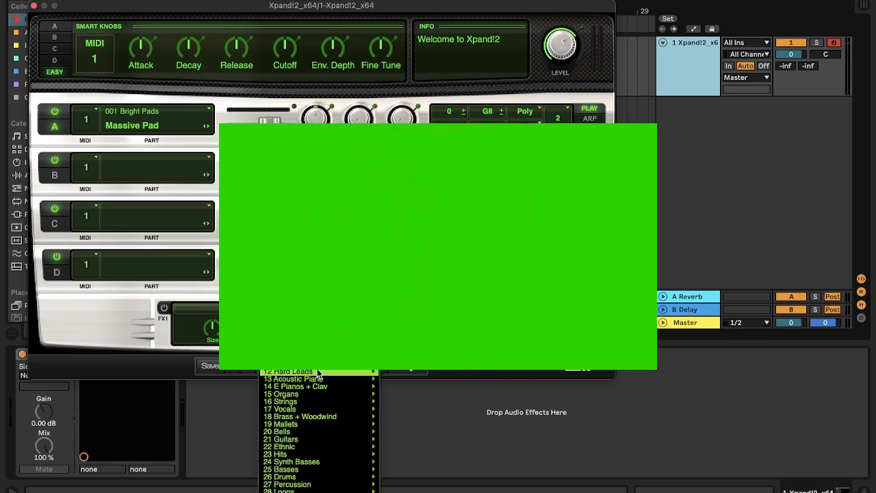
pyautogui.moveTo(309, 303)
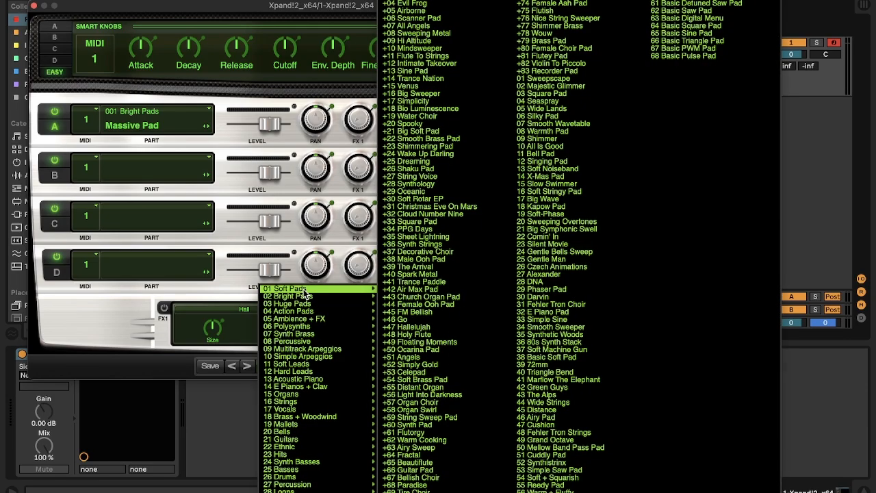
pyautogui.moveTo(315, 379)
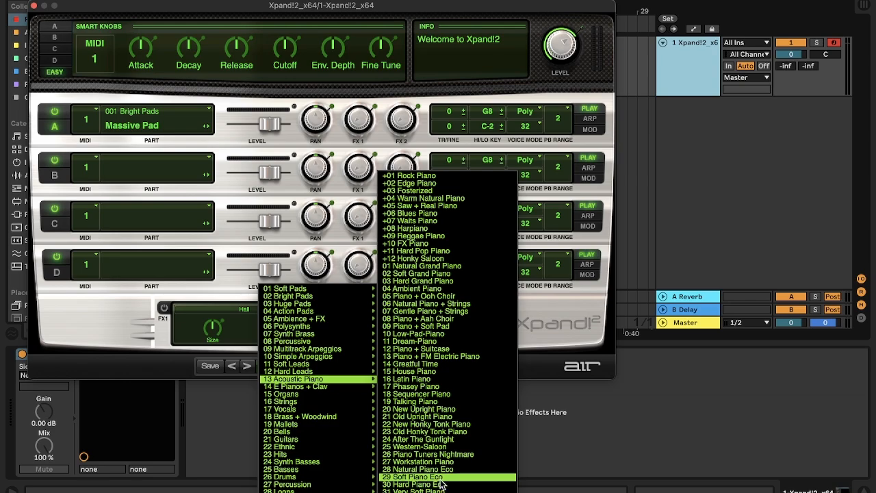
pyautogui.click(441, 477)
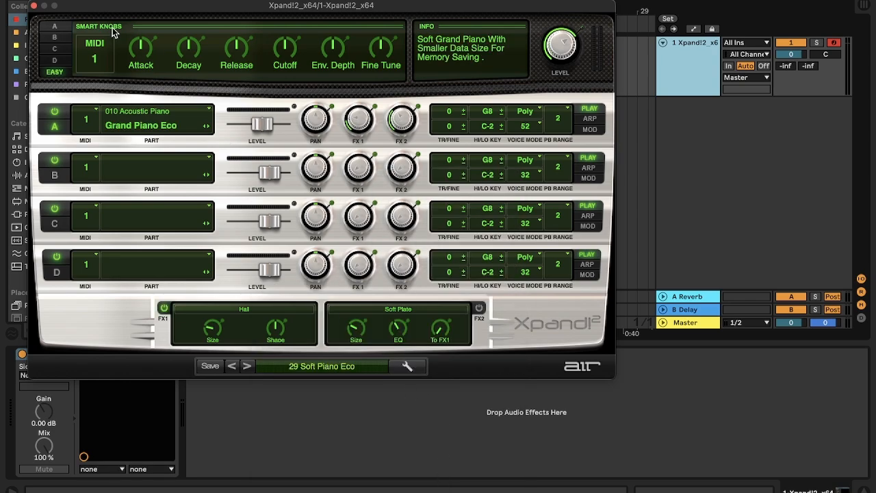
pyautogui.click(34, 7)
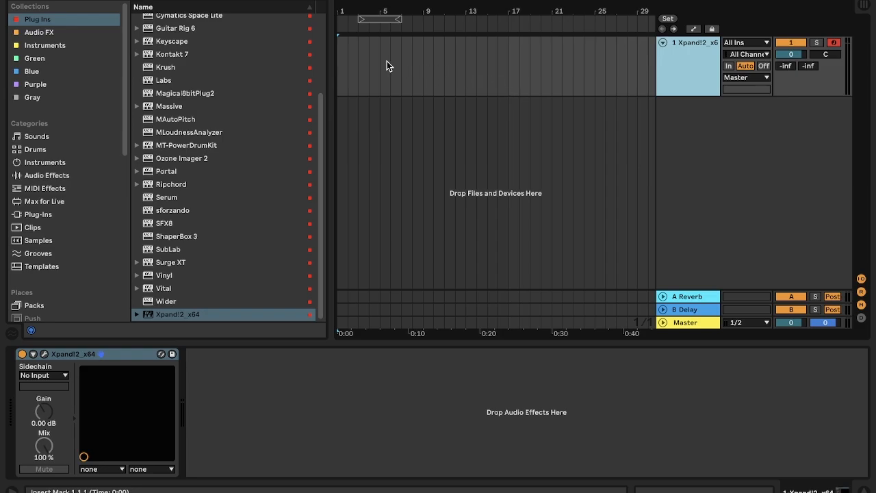
# Step: Create an eight-bar MIDI clip starting at bar 1 and restrict its piano roll to the D Minor scale
pyautogui.moveTo(422, 73); pyautogui.dragTo(305, 76)
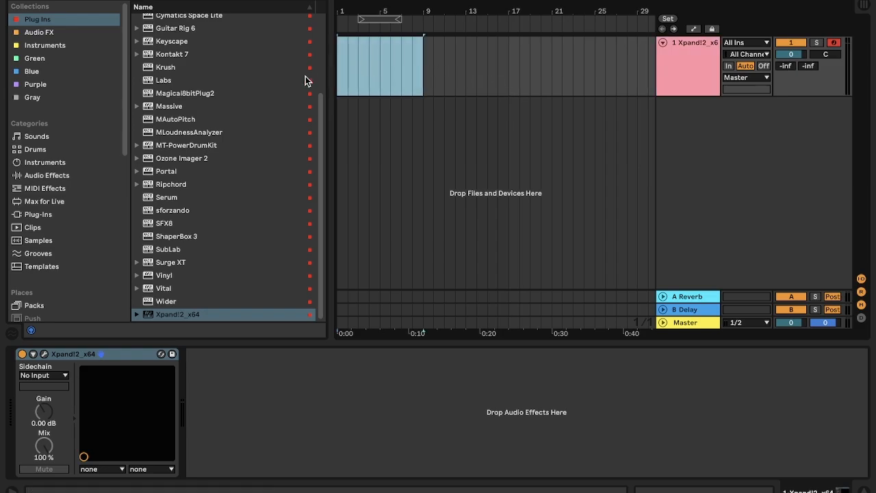
pyautogui.hotkey('ctrl', 'shift', 'm')
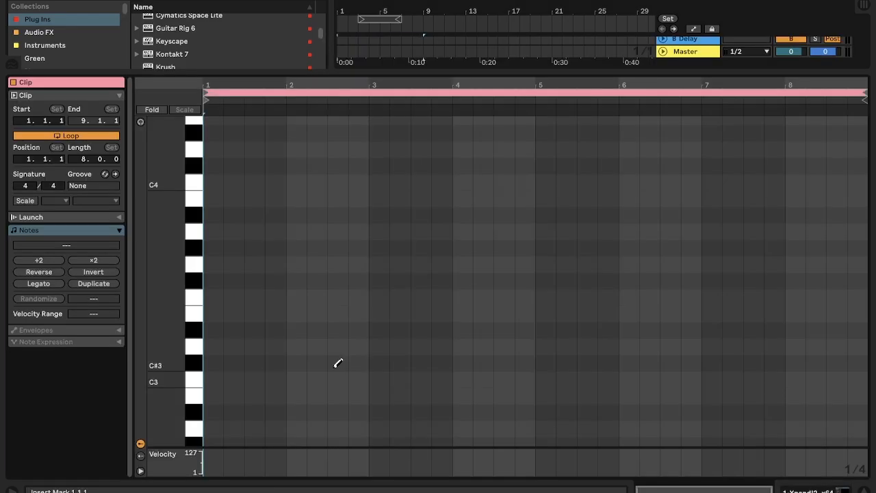
pyautogui.click(35, 199)
pyautogui.click(46, 201)
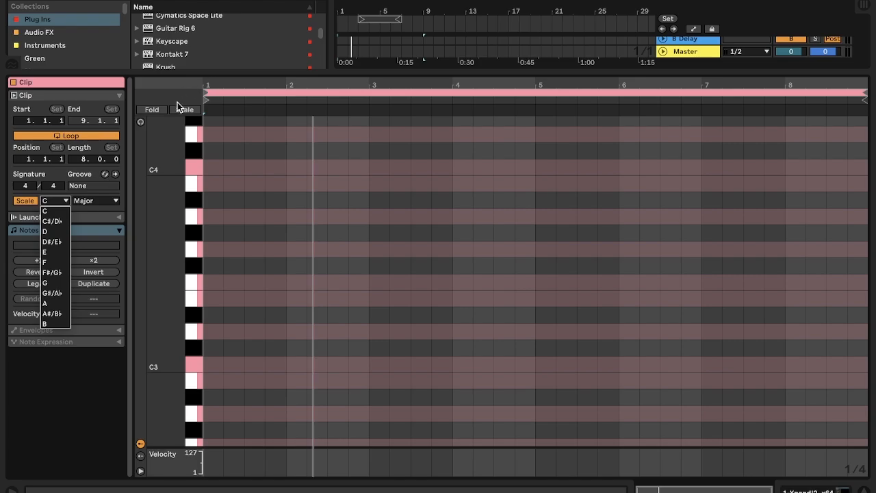
pyautogui.click(177, 106)
pyautogui.click(179, 109)
pyautogui.click(46, 201)
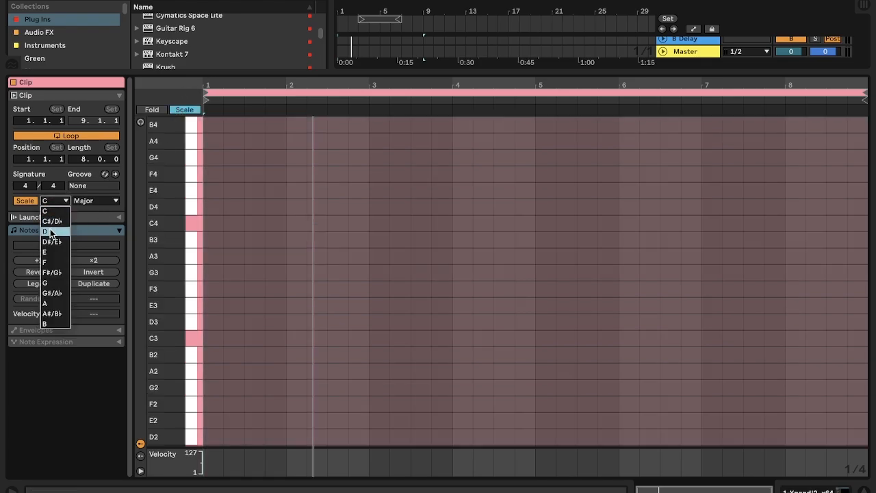
pyautogui.click(48, 232)
pyautogui.click(85, 200)
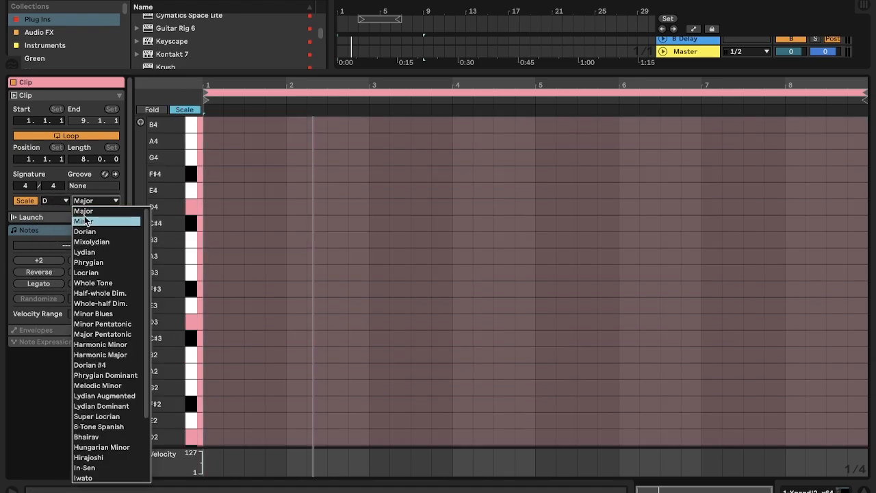
pyautogui.click(87, 219)
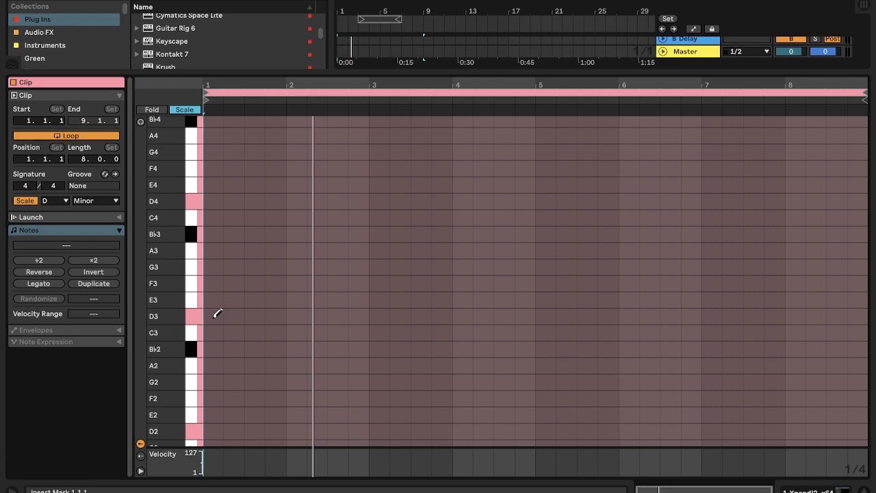
# Step: Enter a one-bar chord of D3, F3 and A3 in bar 1
pyautogui.click(217, 313)
pyautogui.moveTo(222, 319); pyautogui.dragTo(286, 322)
pyautogui.moveTo(266, 316); pyautogui.dragTo(265, 283)
pyautogui.moveTo(265, 283); pyautogui.dragTo(265, 250)
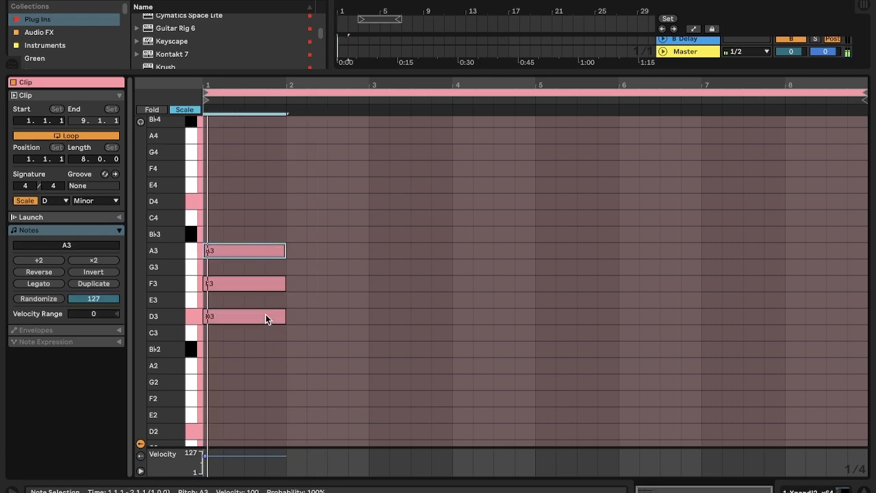
# Step: Add a D2 bass note under the chord and duplicate the chord into bar 2
pyautogui.hotkey('ctrl', 'a')
pyautogui.hotkey('ctrl', 'd')
pyautogui.moveTo(342, 316); pyautogui.dragTo(342, 431)
pyautogui.click(297, 214)
pyautogui.click(220, 249)
pyautogui.click(297, 229)
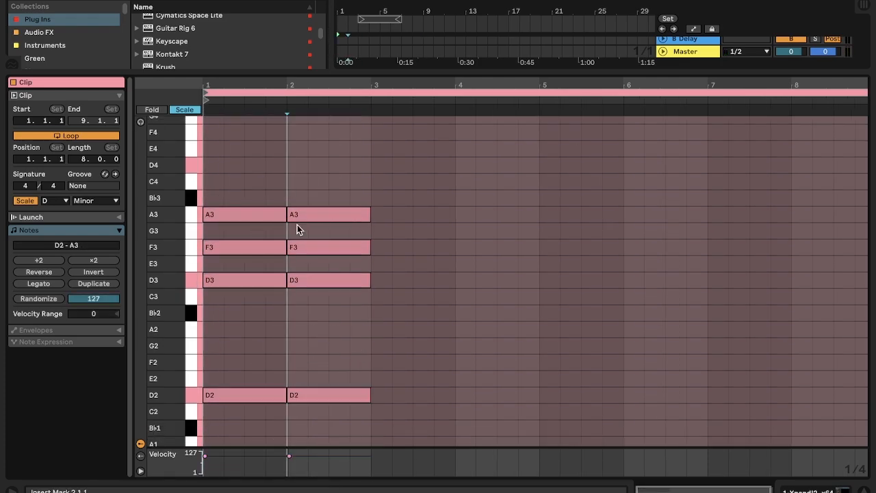
# Step: Raise the F3 note in bar 2 to C4 and preview the chords
pyautogui.moveTo(316, 247); pyautogui.dragTo(293, 182)
pyautogui.press('space')
pyautogui.press('space')
pyautogui.click(386, 138)
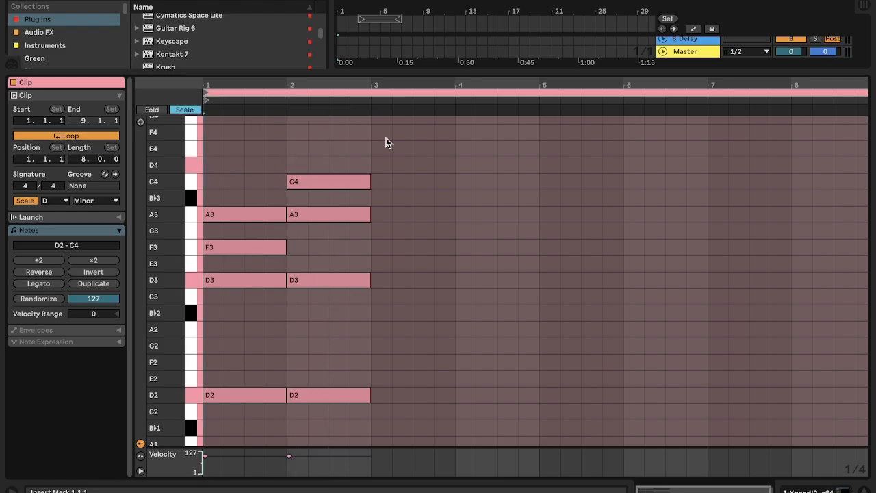
# Step: Duplicate both chords into bars 3 and 4, changing their upper notes to B♭2, D3, F3 and C3, G3, B♭3
pyautogui.hotkey('ctrl', 'a')
pyautogui.hotkey('ctrl', 'd')
pyautogui.moveTo(392, 282); pyautogui.dragTo(392, 314)
pyautogui.doubleClick(411, 215)
pyautogui.click(488, 215)
pyautogui.moveTo(488, 215); pyautogui.dragTo(488, 262)
pyautogui.moveTo(481, 184); pyautogui.dragTo(481, 231)
pyautogui.moveTo(486, 263); pyautogui.dragTo(487, 199)
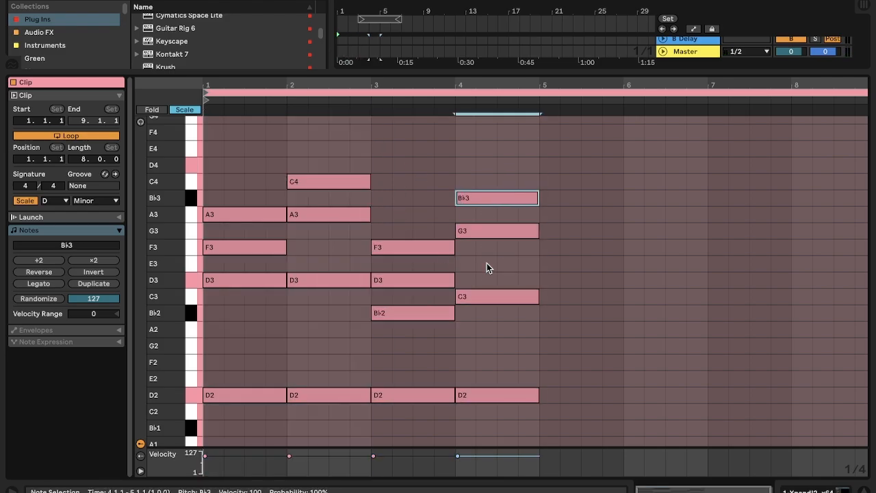
# Step: Add short high melody notes above the chords and lower the bass notes of bars 3 and 4 to B♭1 and C2
pyautogui.press('space')
pyautogui.click(282, 151)
pyautogui.scroll(3, 277, 154)
pyautogui.press('b')
pyautogui.click(256, 138)
pyautogui.click(340, 137)
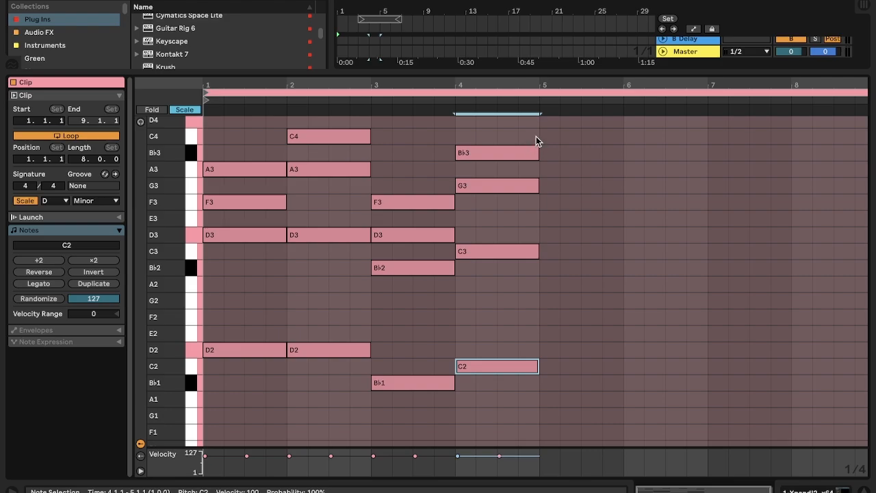
# Step: Extend bar 3's chord to the middle of bar 4, limit bar 4's chord to its second half, and play the result
pyautogui.click(458, 154)
pyautogui.moveTo(477, 137); pyautogui.dragTo(560, 316)
pyautogui.press('Delete')
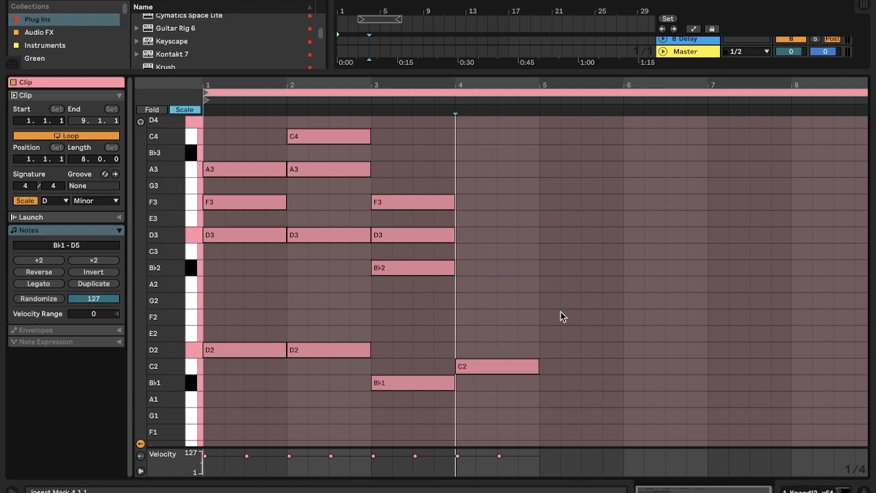
pyautogui.moveTo(419, 185); pyautogui.dragTo(497, 271)
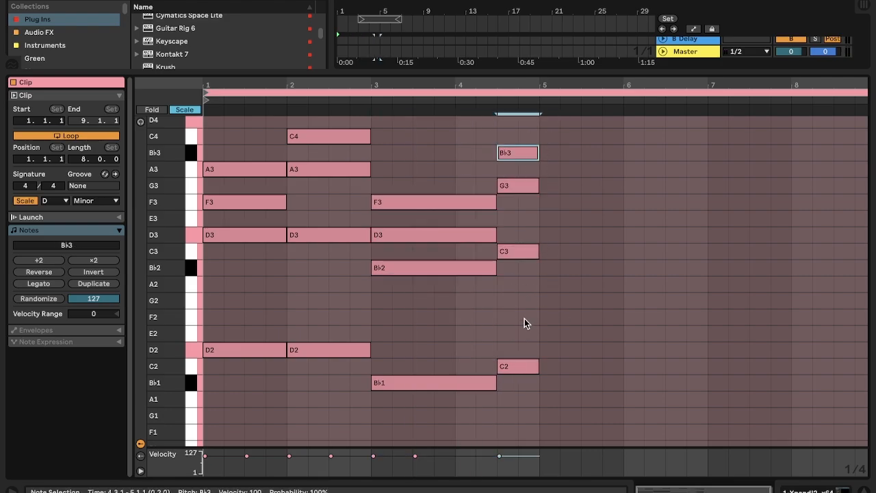
pyautogui.click(528, 312)
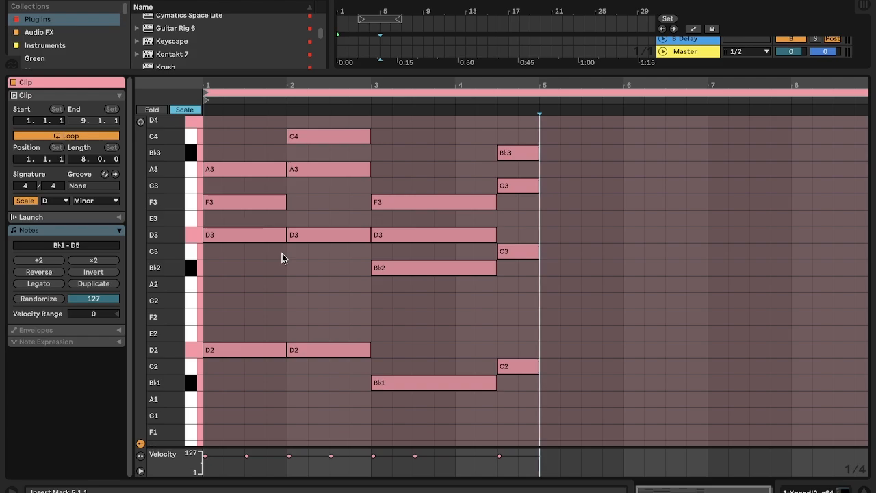
pyautogui.press('space')
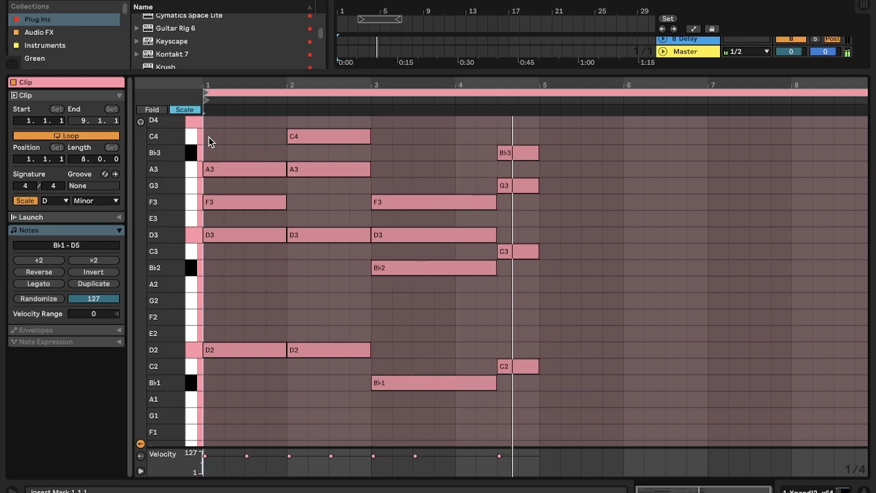
pyautogui.press('space')
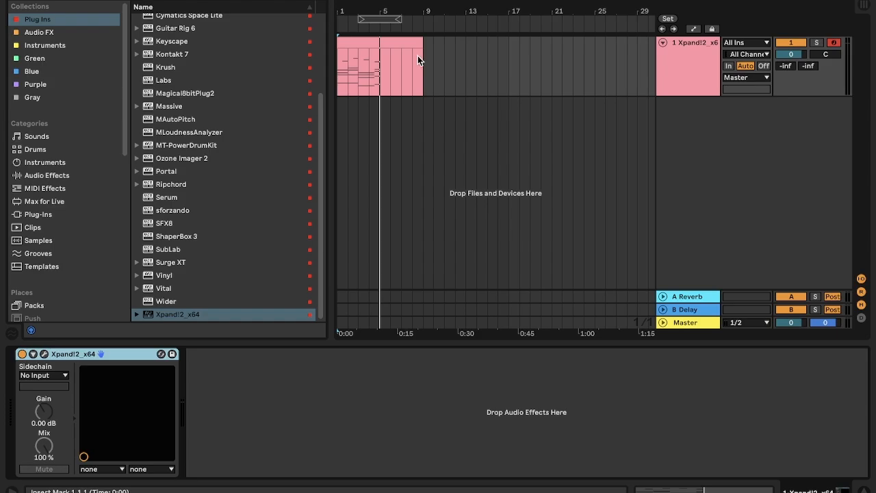
# Step: Shorten the clip to end at bar 5 and set the arrangement loop over its four bars
pyautogui.moveTo(421, 49); pyautogui.dragTo(380, 49)
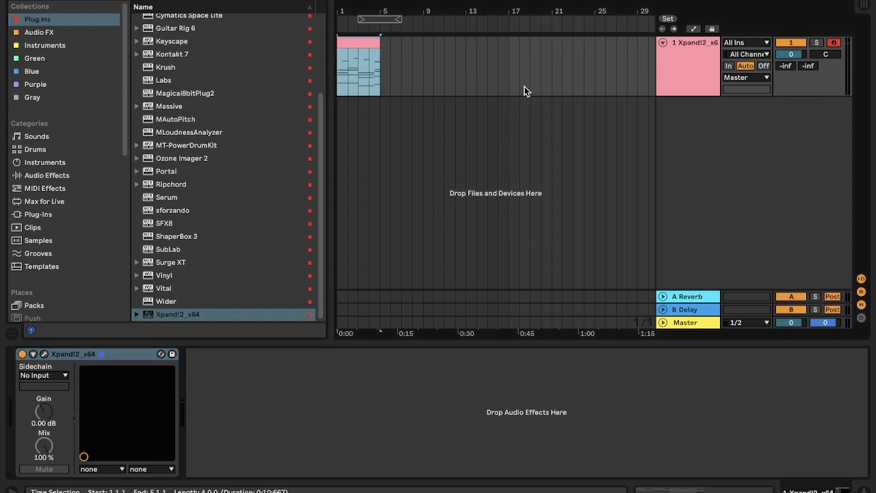
pyautogui.press('+')
pyautogui.press('+')
pyautogui.press('+')
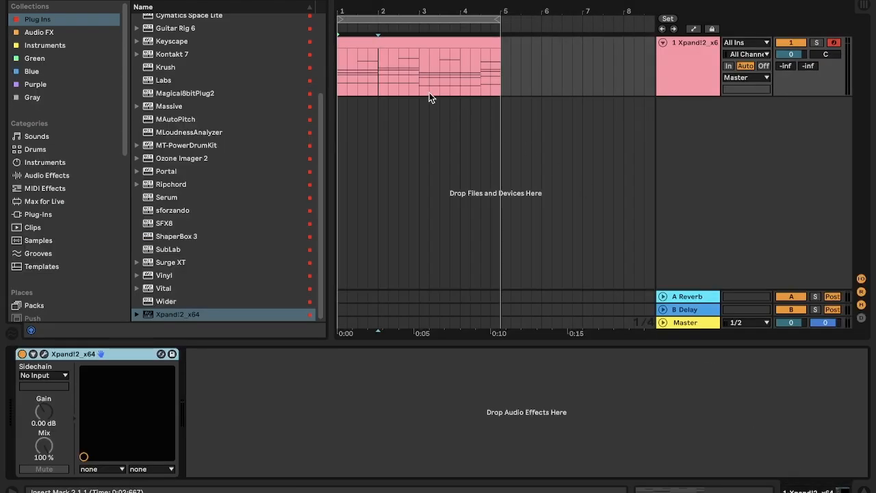
# Step: Rename the track as piano and switch a duplicate of it to the +71 Voice Of The Ocean preset
pyautogui.click(682, 88)
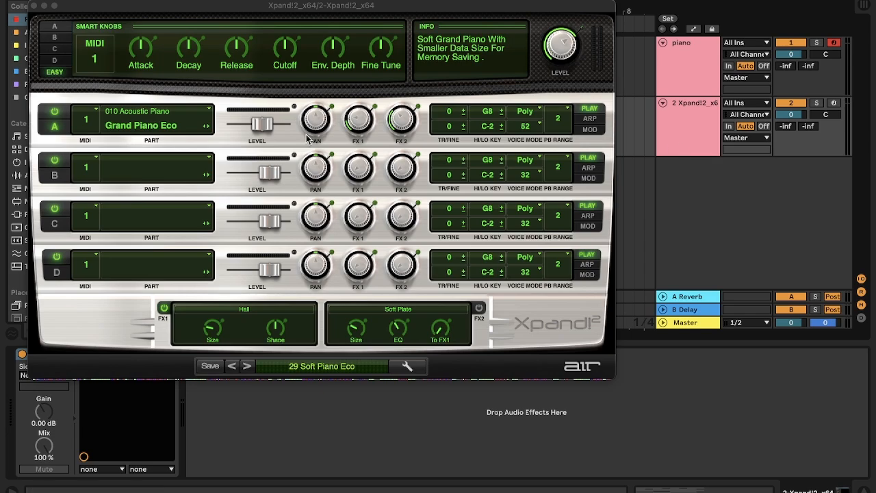
pyautogui.click(331, 368)
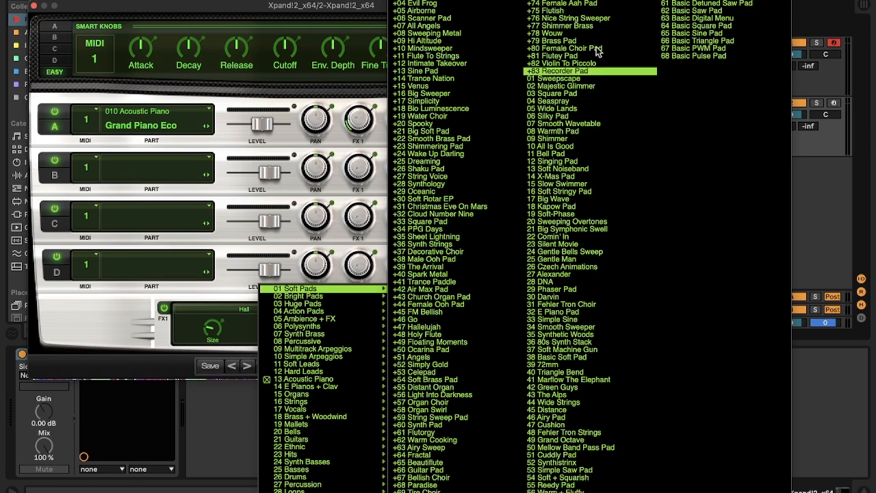
pyautogui.click(557, 13)
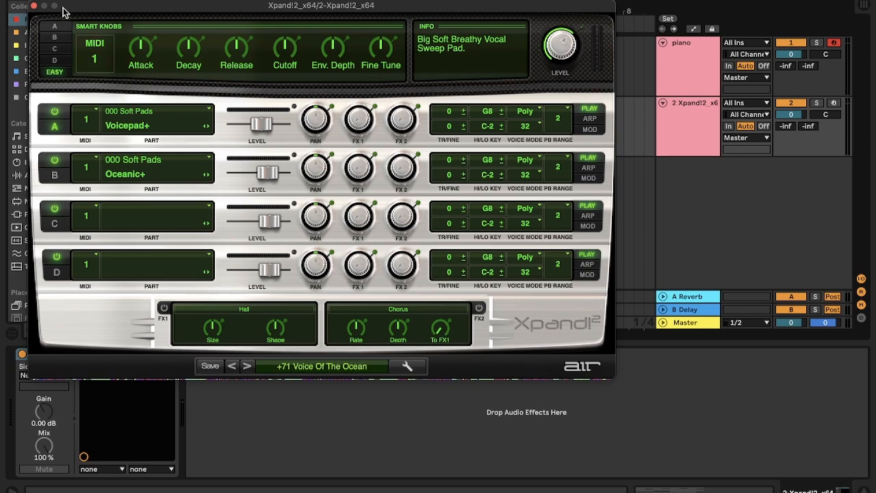
pyautogui.click(33, 6)
# Step: Play both layers together and rename the duplicated track as pad
pyautogui.press('space')
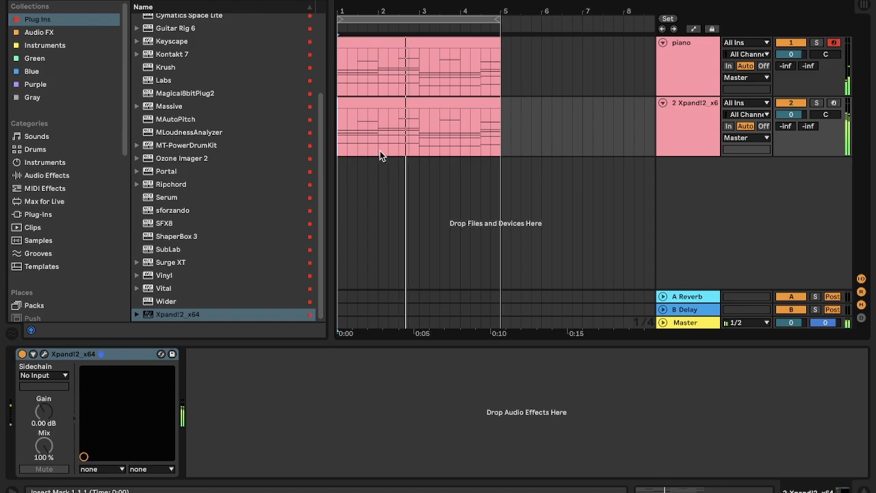
pyautogui.click(689, 141)
pyautogui.press('super+r')
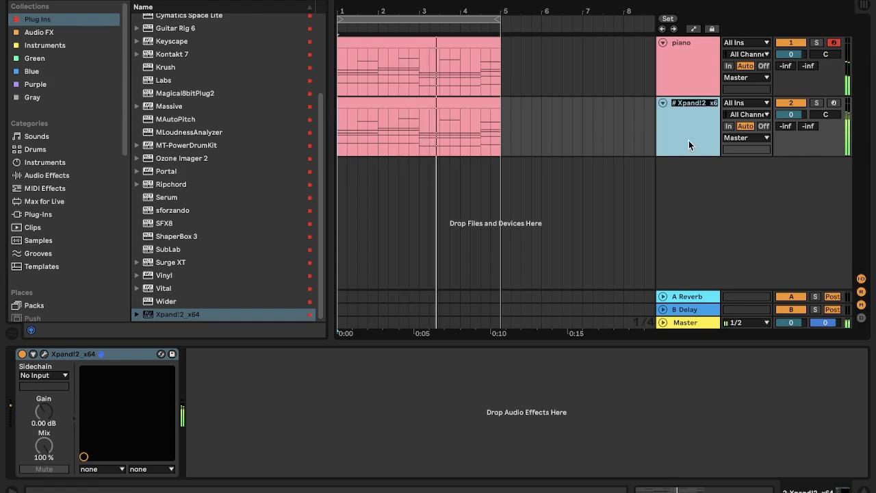
pyautogui.write('pad')
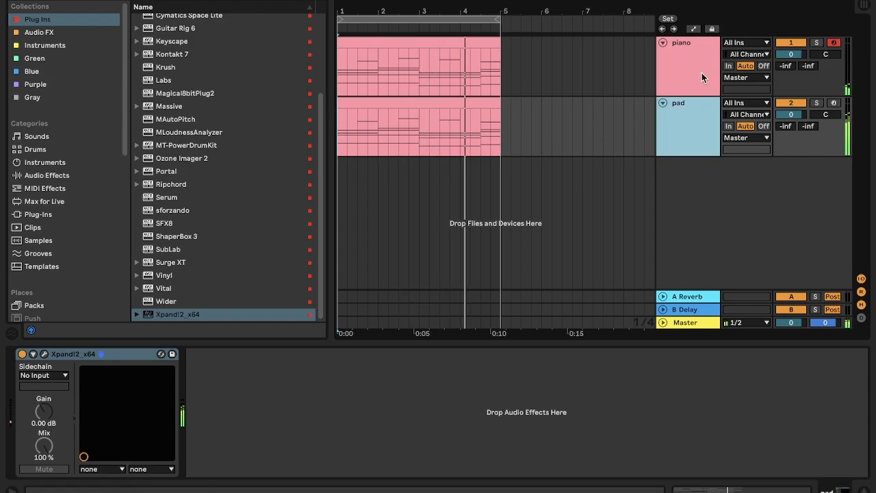
# Step: Stop playback and combine the piano and pad tracks into a group named melodic
pyautogui.click(702, 72)
pyautogui.click(340, 75)
pyautogui.press('space')
pyautogui.keyDown('shift'); pyautogui.click(683, 117); pyautogui.keyUp('shift')
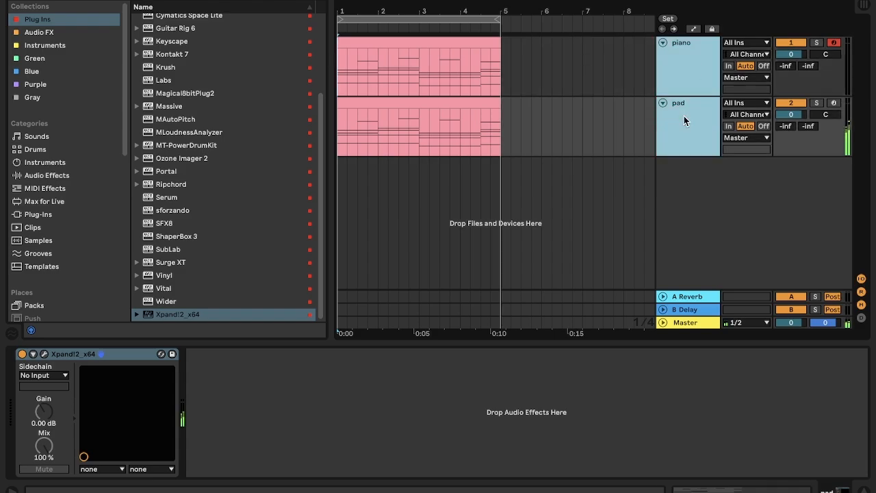
pyautogui.press('super+g')
pyautogui.click(683, 76)
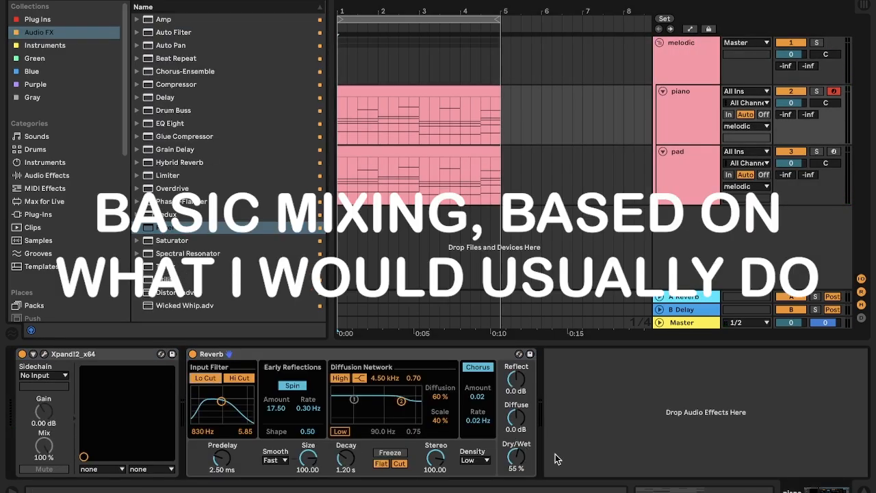
# Step: Copy the piano track's Reverb onto the pad track, adjust the Reverb's dry/wet mix, and select the melodic group
pyautogui.click(211, 354)
pyautogui.hotkey('ctrl', 'c')
pyautogui.moveTo(516, 457); pyautogui.dragTo(516, 453)
pyautogui.click(678, 152)
pyautogui.hotkey('ctrl', 'v')
pyautogui.click(682, 43)
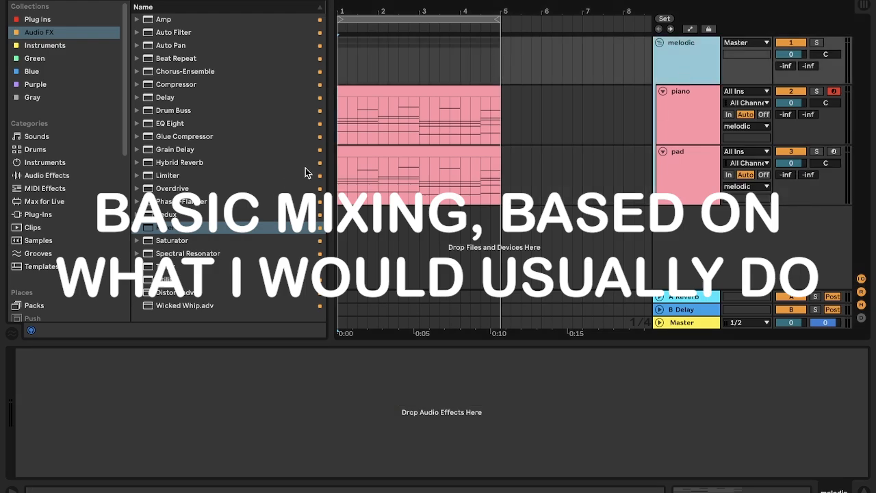
# Step: Add EQ Eight to the piano track with a low cut and a 3.35 dB boost at 7.91 kHz, and copy it before the pad's Reverb
pyautogui.click(347, 117)
pyautogui.doubleClick(170, 124)
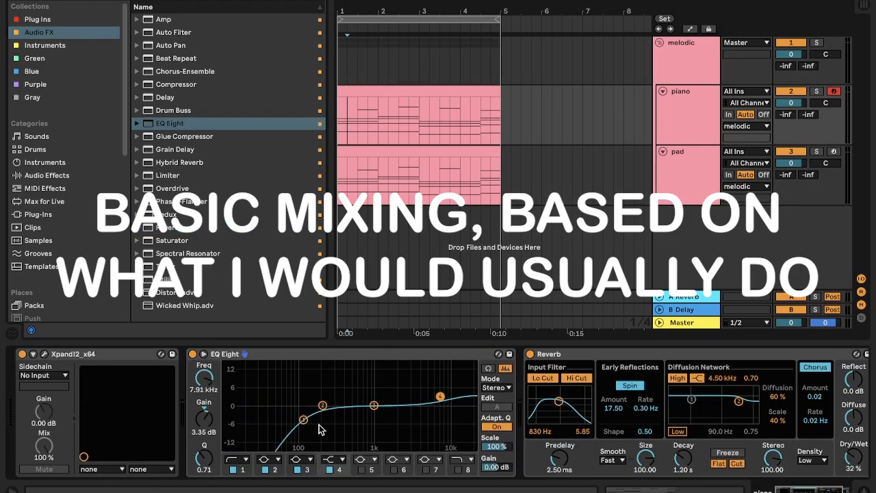
pyautogui.click(369, 354)
pyautogui.hotkey('ctrl', 'c')
pyautogui.click(429, 179)
pyautogui.click(631, 408)
pyautogui.hotkey('ctrl', 'v')
pyautogui.moveTo(356, 354); pyautogui.dragTo(864, 411)
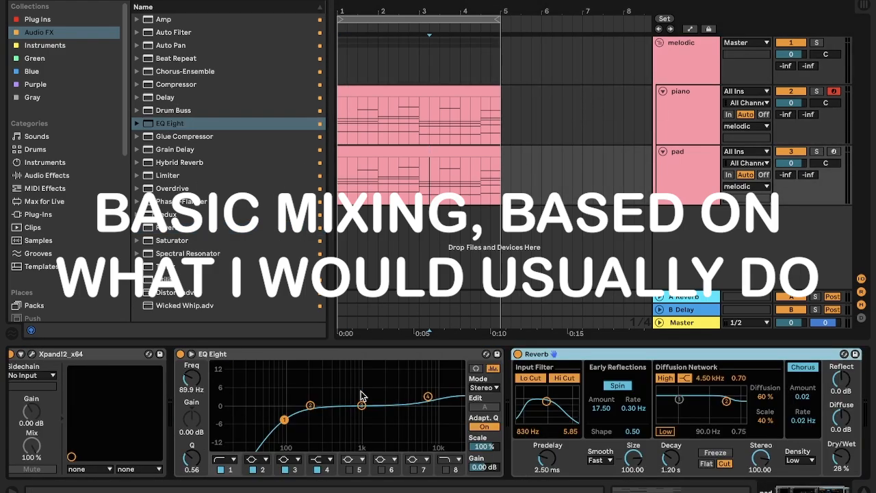
# Step: Boost band 3 of the pad's EQ Eight by 2.36 dB at 612 Hz with a Q of 1.78, and play the layers
pyautogui.moveTo(362, 405); pyautogui.dragTo(329, 395)
pyautogui.moveTo(192, 457); pyautogui.dragTo(191, 442)
pyautogui.moveTo(328, 395); pyautogui.dragTo(346, 400)
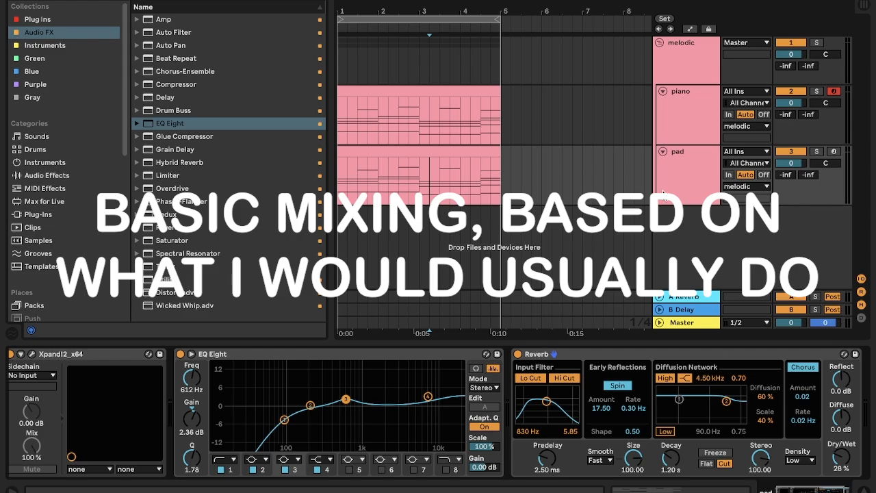
pyautogui.click(343, 190)
pyautogui.press('space')
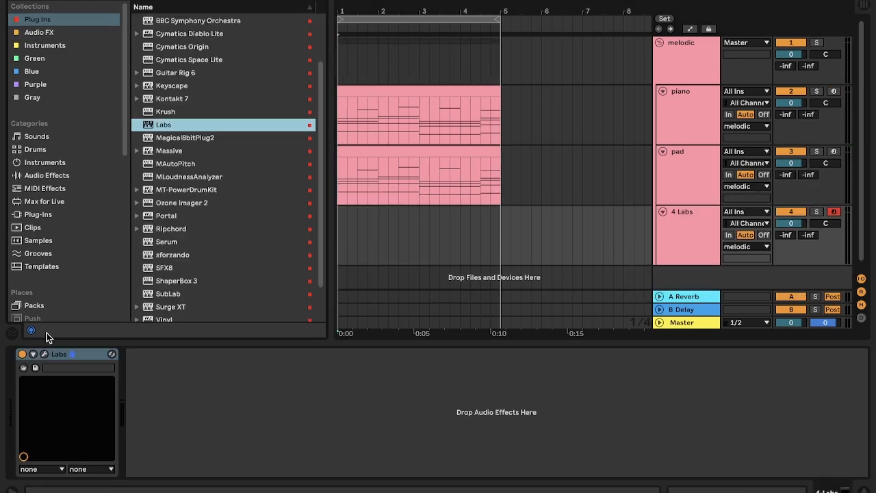
# Step: Open Labs on the new track, browse the Experimental, Warp and Synth categories, and load a preset from the Violin category
pyautogui.click(45, 355)
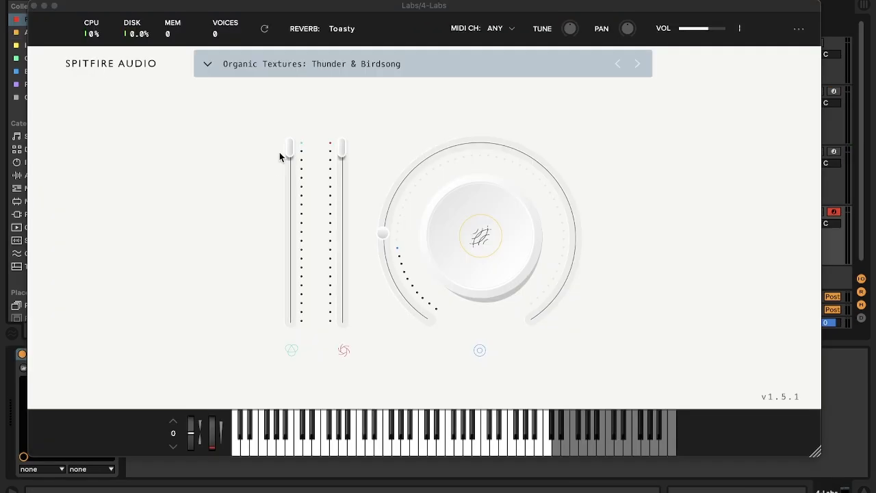
pyautogui.click(297, 71)
pyautogui.scroll(-3, 221, 195)
pyautogui.scroll(-2, 221, 193)
pyautogui.click(242, 277)
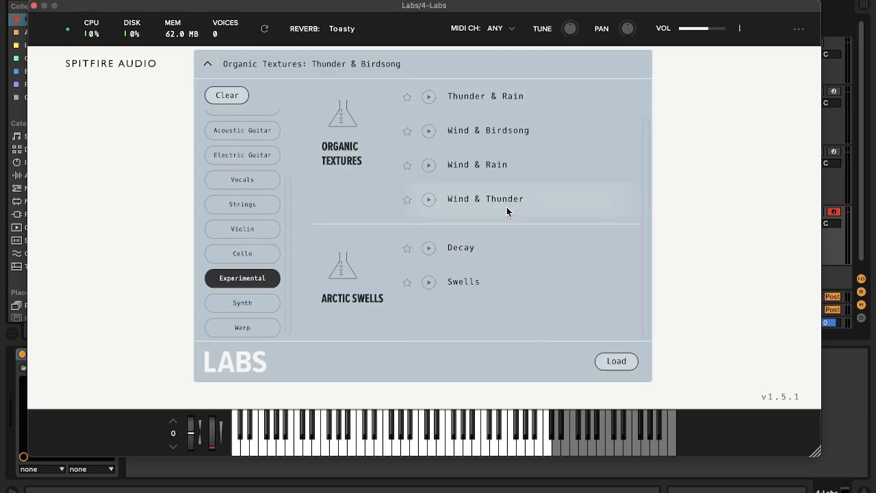
pyautogui.click(218, 328)
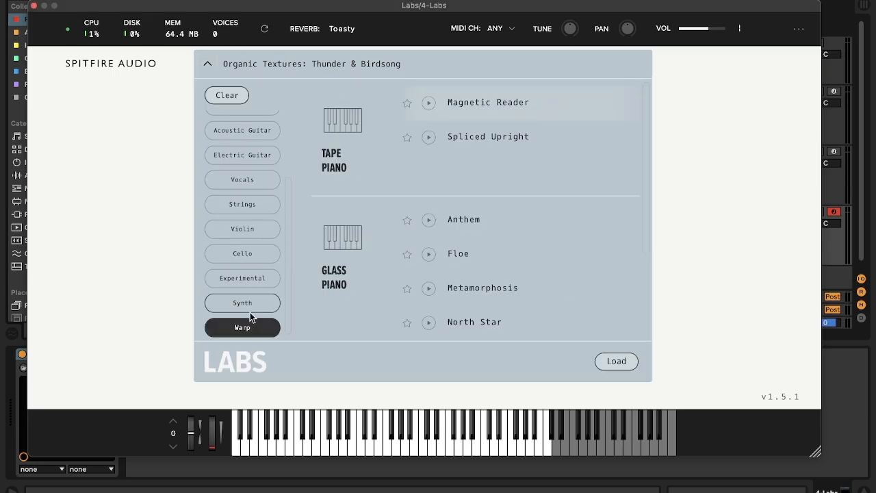
pyautogui.click(233, 303)
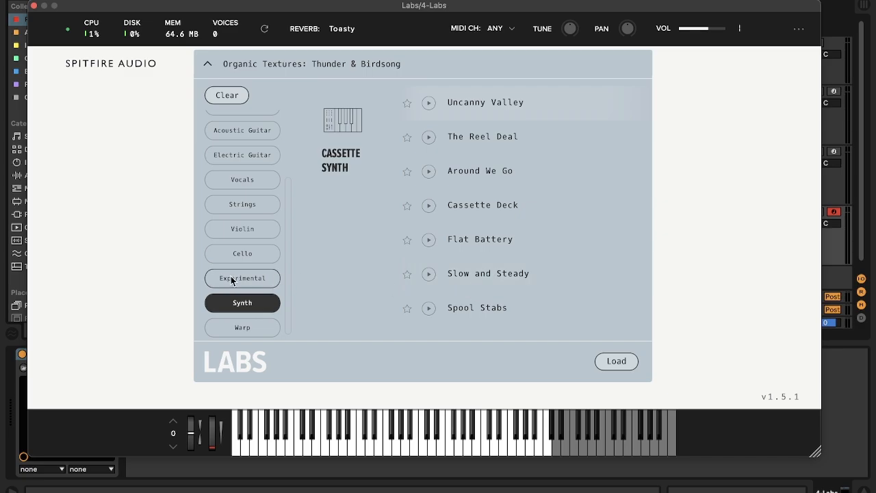
pyautogui.click(242, 228)
pyautogui.doubleClick(506, 170)
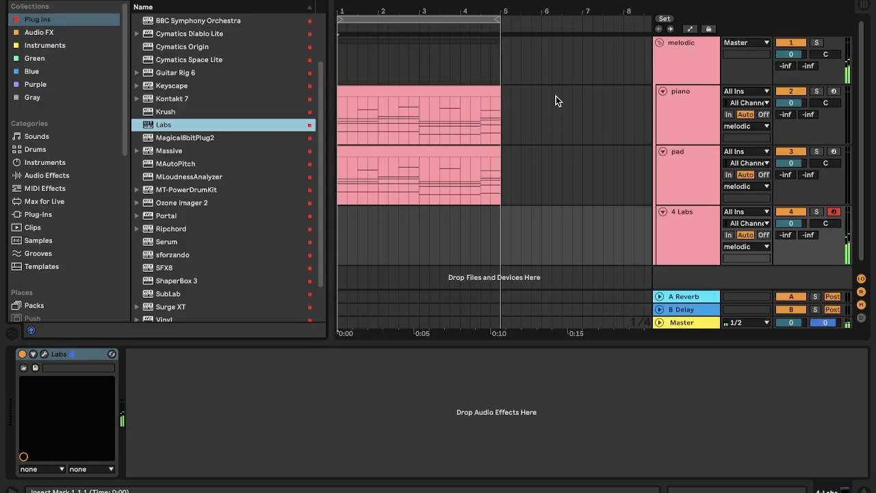
# Step: Write a melody clip for the Labs track with notes A3, Bb4, C4, D5, F3, C5 and A4, and play it back
pyautogui.moveTo(257, 184); pyautogui.dragTo(291, 253)
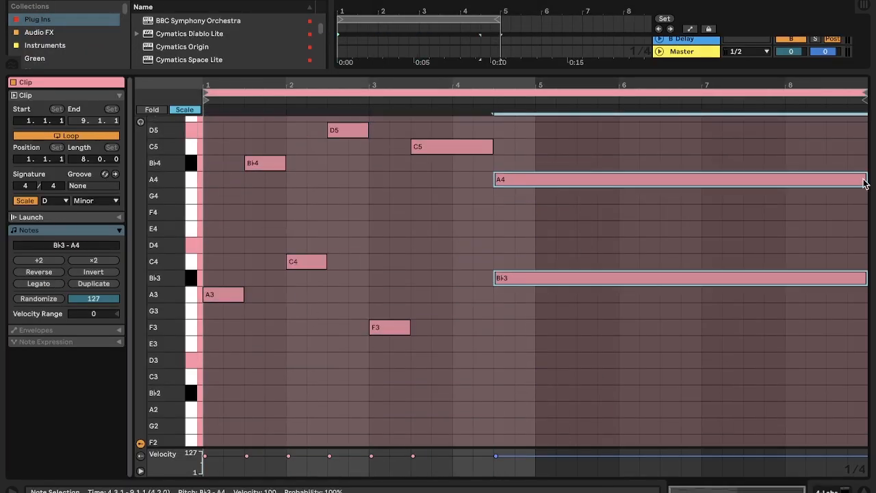
pyautogui.doubleClick(764, 488)
pyautogui.press('space')
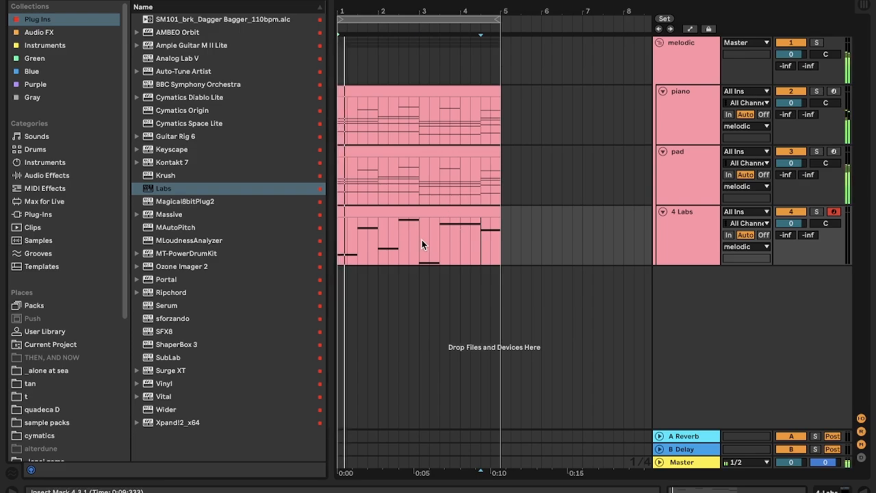
# Step: Set the Labs track's volume to -7.3 dB and its Reverb send to -10.0 dB during playback, keeping the panning centered
pyautogui.click(421, 240)
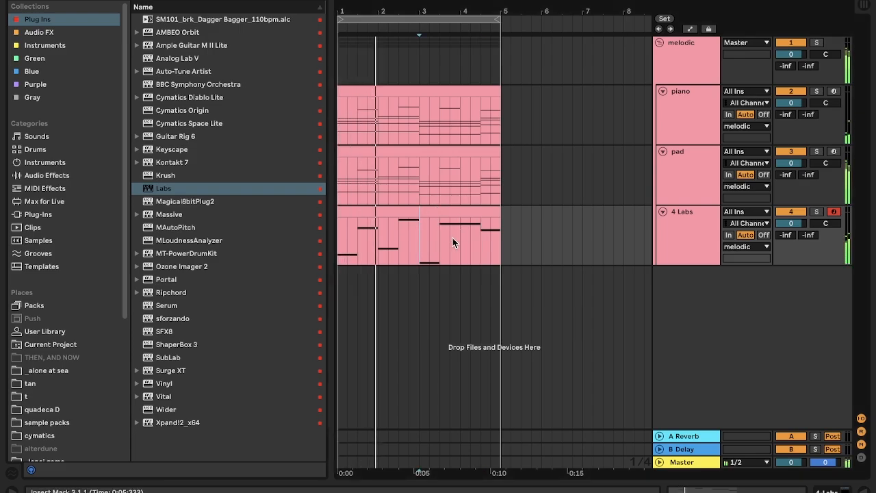
pyautogui.moveTo(794, 225); pyautogui.dragTo(788, 200)
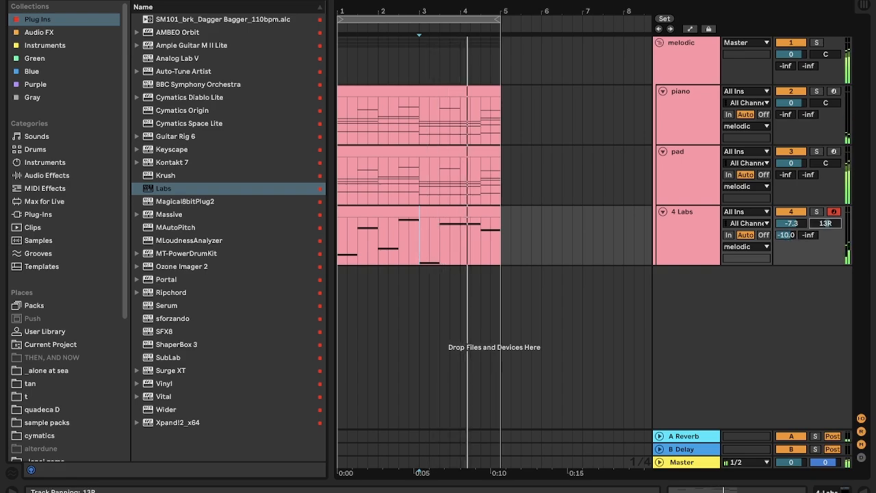
pyautogui.click(342, 248)
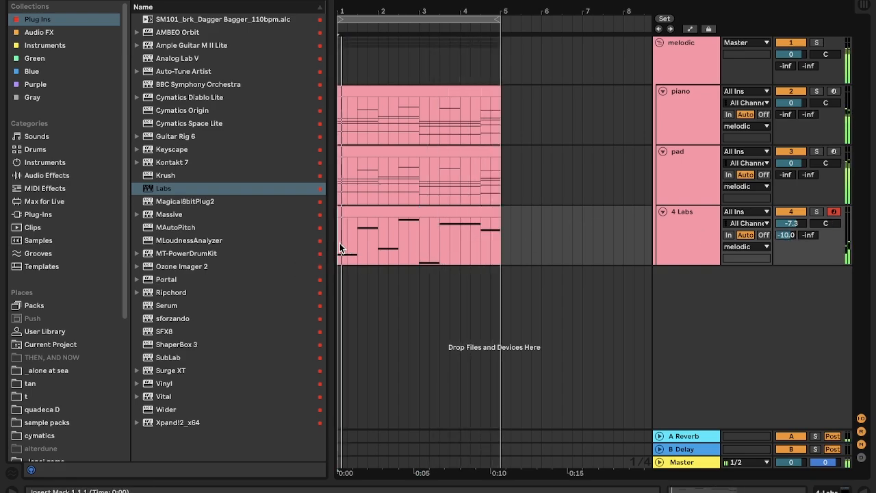
# Step: Rename the Labs track as violin
pyautogui.rightClick(681, 244)
pyautogui.click(671, 244)
pyautogui.press('super+r')
pyautogui.write('v')
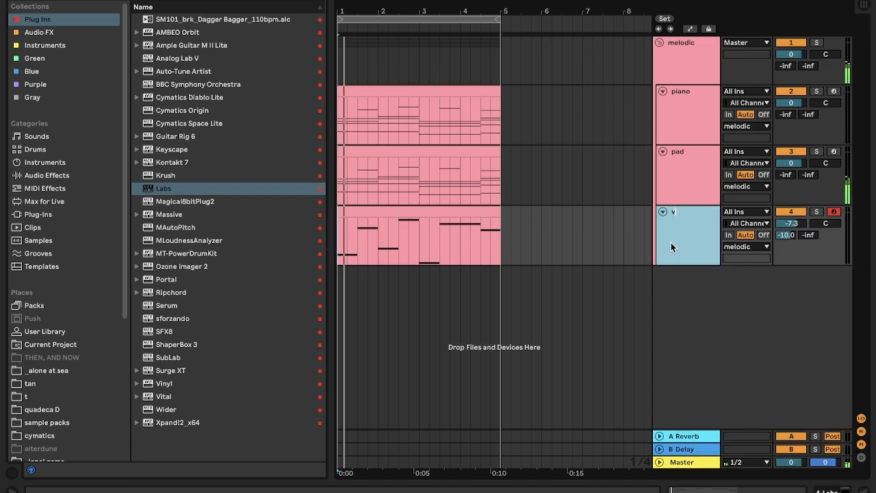
pyautogui.write('iolin')
pyautogui.press('Return')
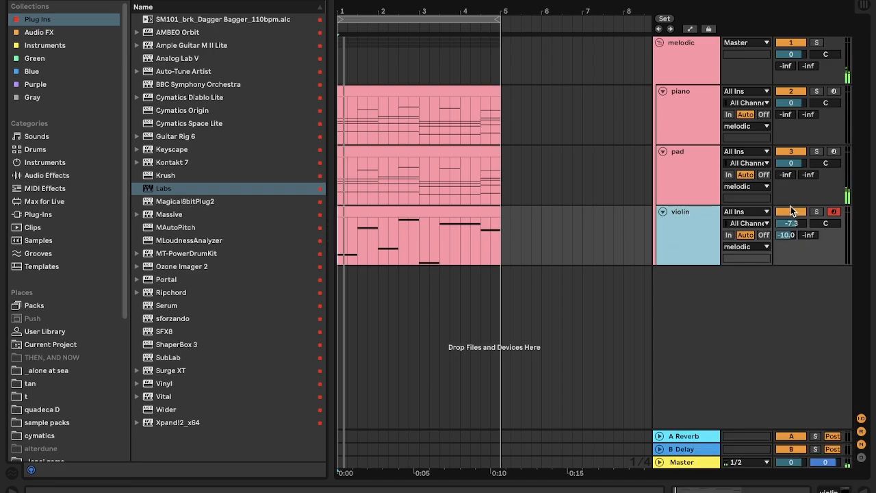
# Step: Transpose all notes of the violin clip up an octave and listen to the melody in the arrangement
pyautogui.doubleClick(460, 208)
pyautogui.click(780, 490)
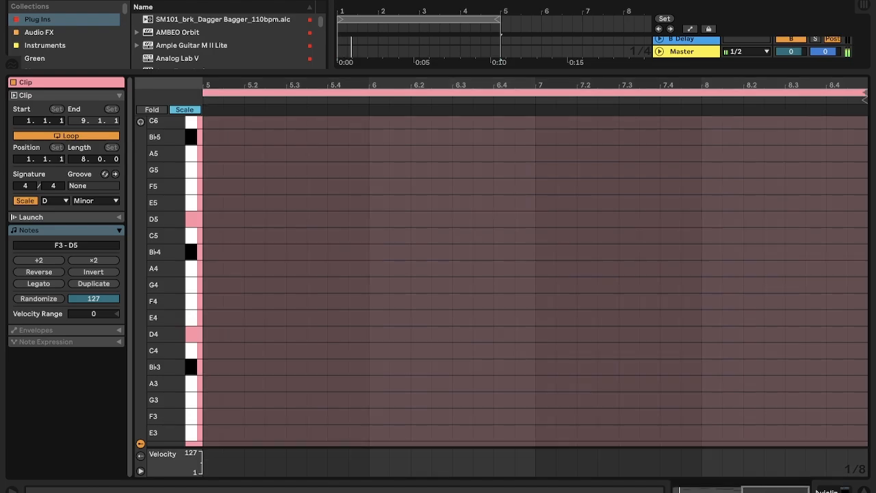
pyautogui.click(828, 490)
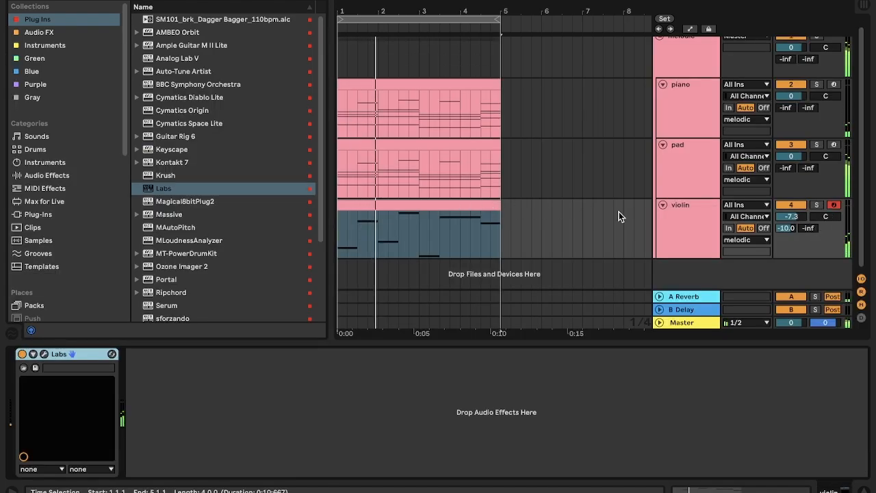
pyautogui.doubleClick(429, 205)
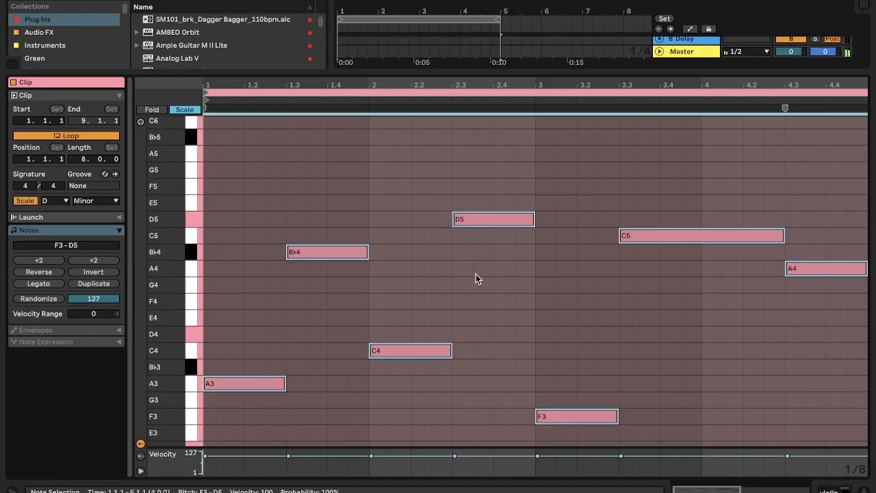
pyautogui.hotkey('shift', 'Up')
pyautogui.press('space')
pyautogui.click(828, 490)
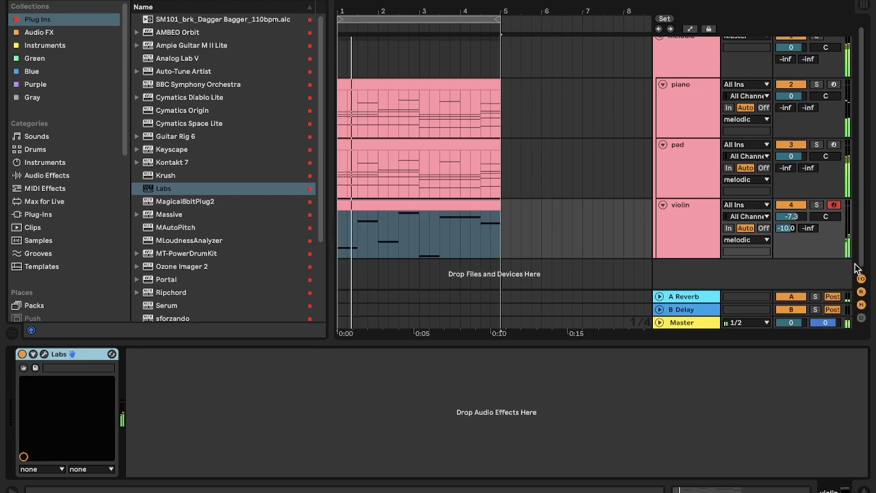
pyautogui.click(399, 235)
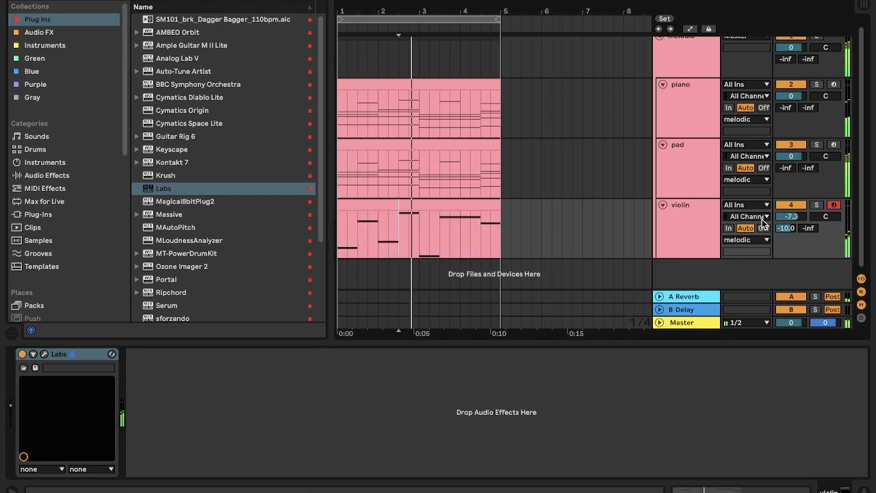
# Step: Insert a new MIDI track below the violin track and select it
pyautogui.rightClick(685, 217)
pyautogui.click(725, 310)
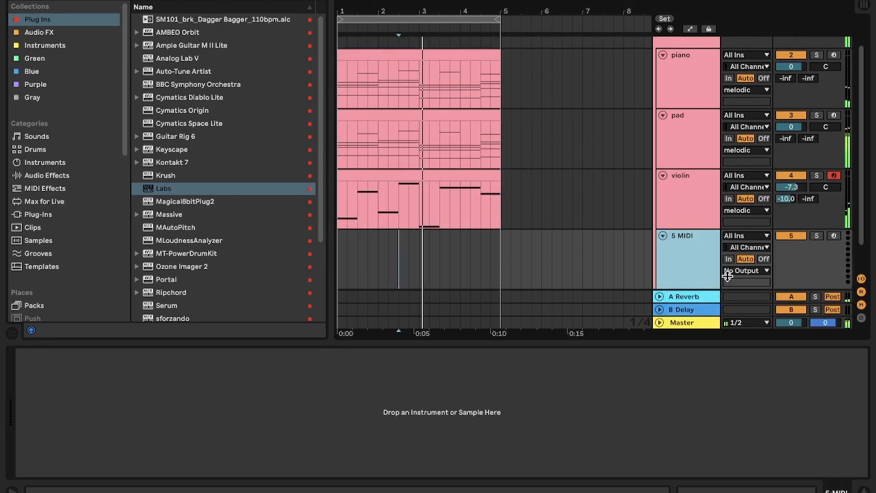
pyautogui.click(700, 222)
pyautogui.click(684, 244)
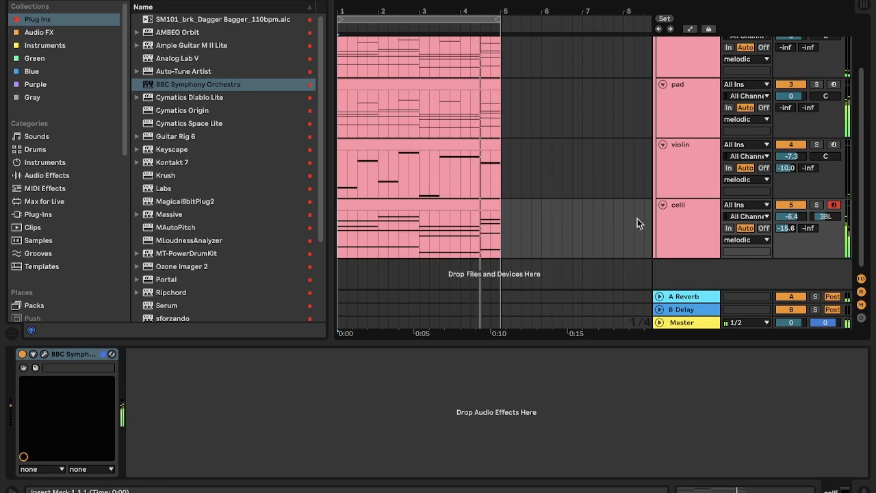
# Step: In the celli clip, shorten the D3 note to end at bar 4 and add another D3 from bar 4 to 4.3
pyautogui.scroll(1, 477, 151)
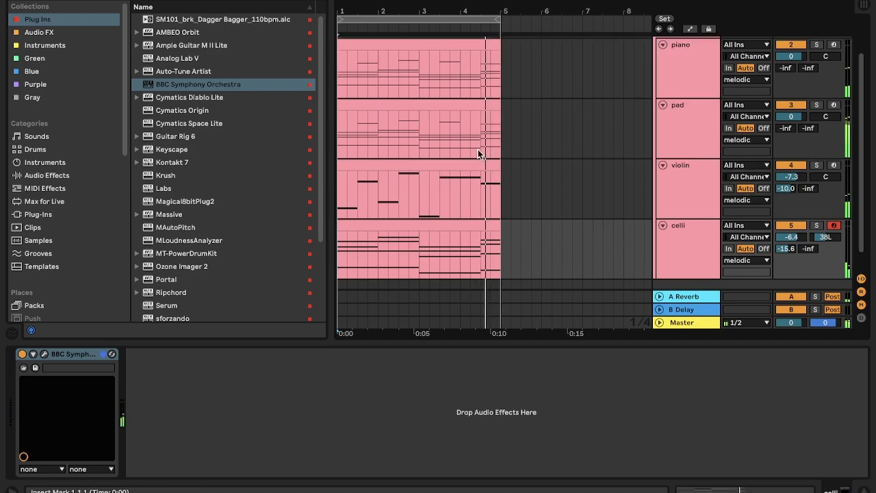
pyautogui.doubleClick(463, 244)
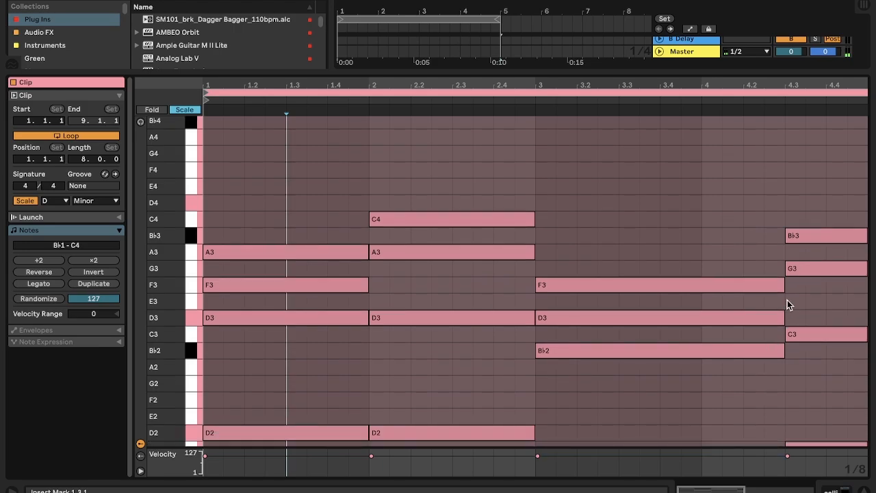
pyautogui.moveTo(784, 316); pyautogui.dragTo(648, 328)
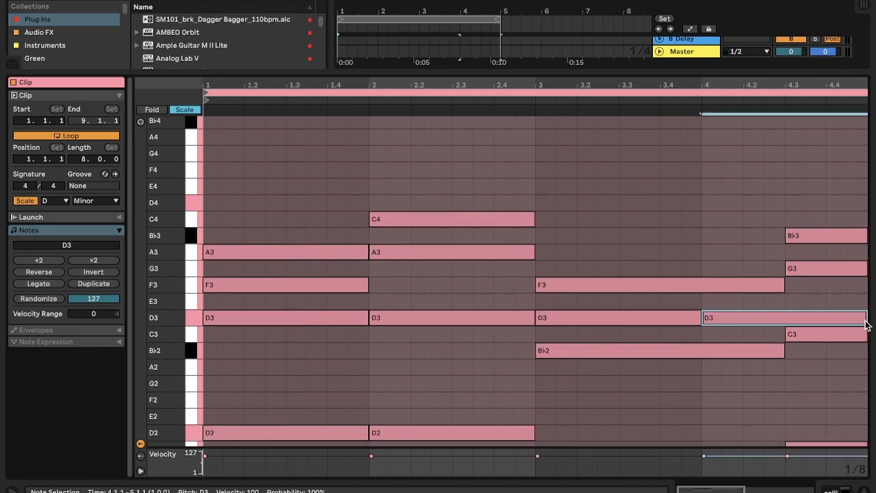
pyautogui.moveTo(866, 320); pyautogui.dragTo(787, 324)
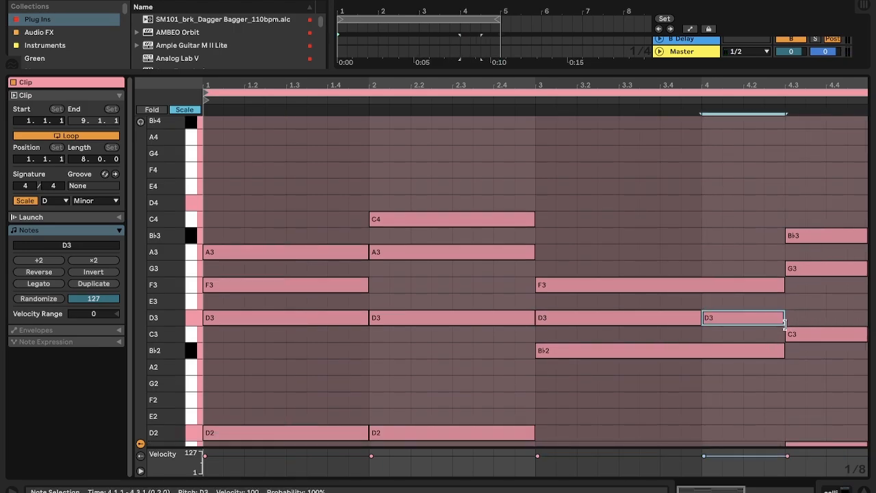
# Step: Raise the added D3 note in the celli clip by five scale steps and play the result
pyautogui.press('Up')
pyautogui.press('Up')
pyautogui.press('Up')
pyautogui.press('Up')
pyautogui.press('Up')
pyautogui.press('space')
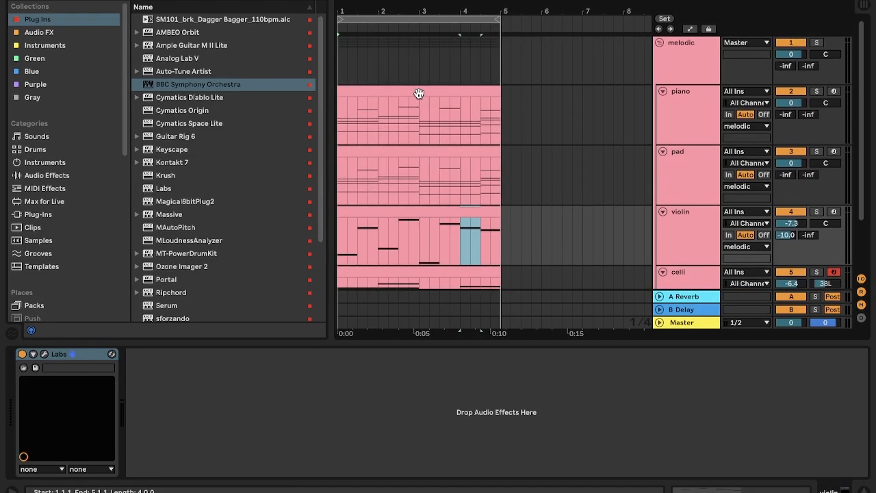
# Step: Randomize the velocity of all notes in the piano clip with an amount of 13
pyautogui.doubleClick(404, 87)
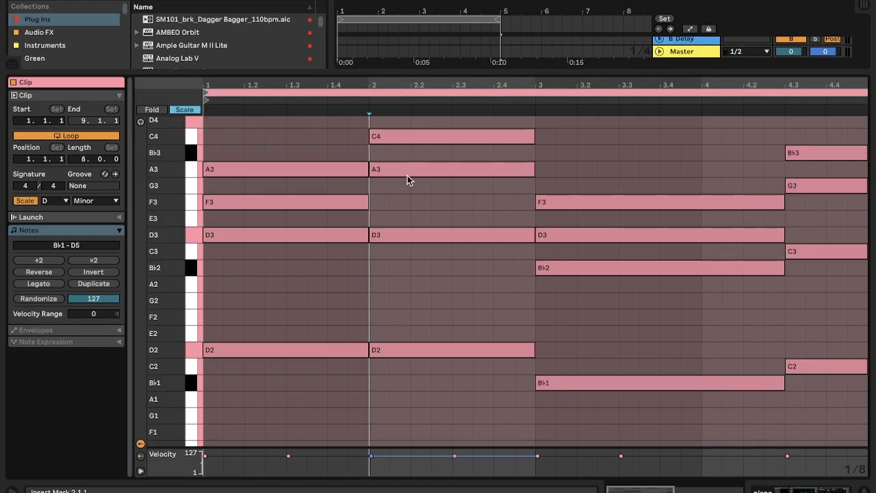
pyautogui.hotkey('ctrl', 'a')
pyautogui.click(94, 299)
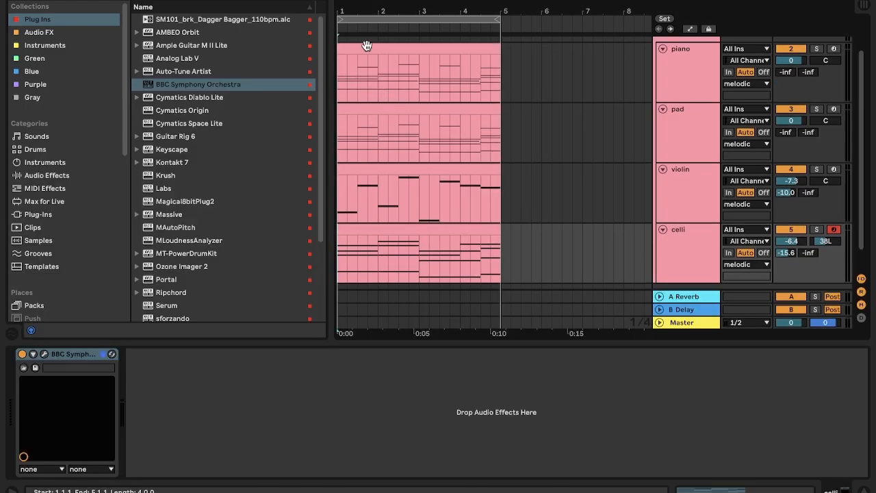
# Step: Nudge the piano clip's D3 notes slightly off the grid and play back the whole melodic arrangement
pyautogui.click(353, 60)
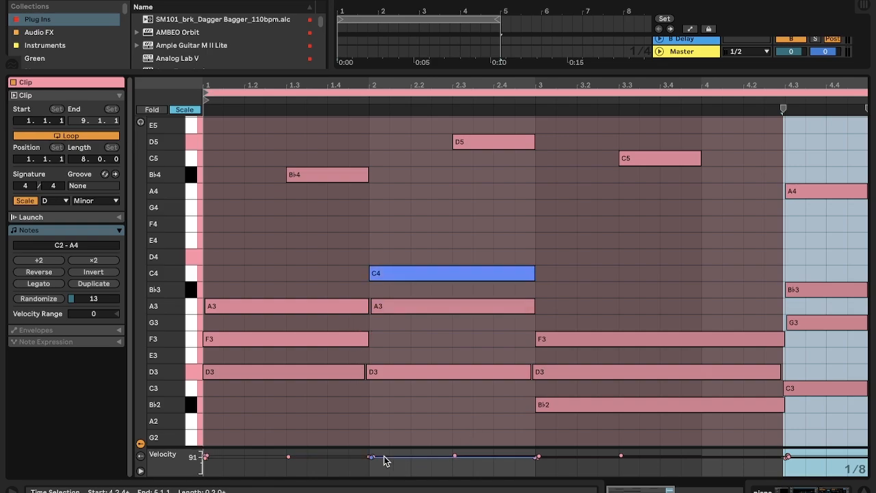
pyautogui.click(536, 341)
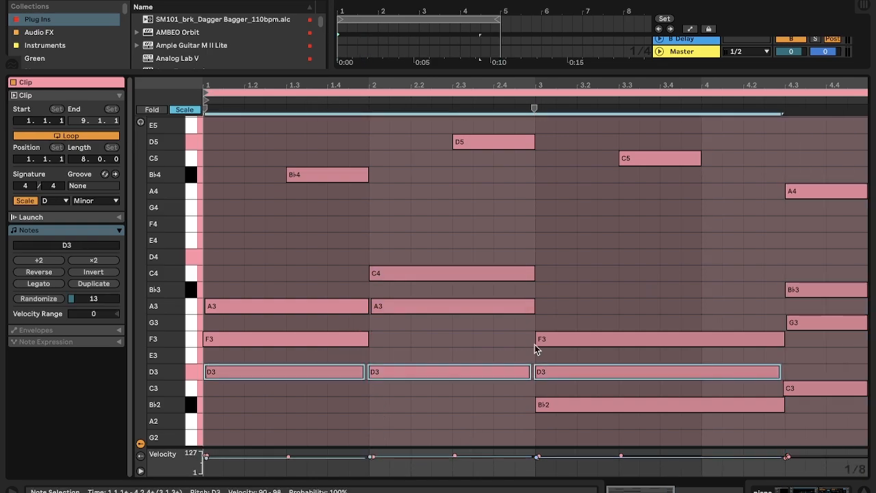
pyautogui.scroll(5, 536, 314)
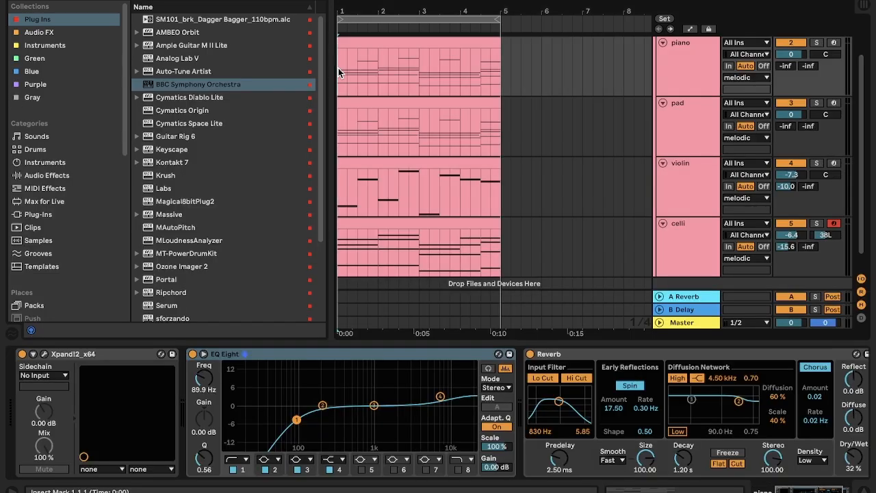
pyautogui.hotkey('ctrl', 'g')
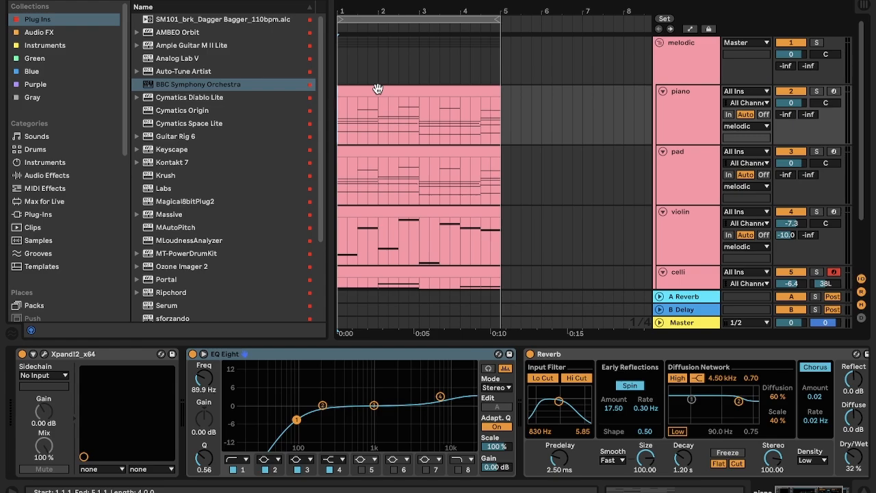
pyautogui.press('space')
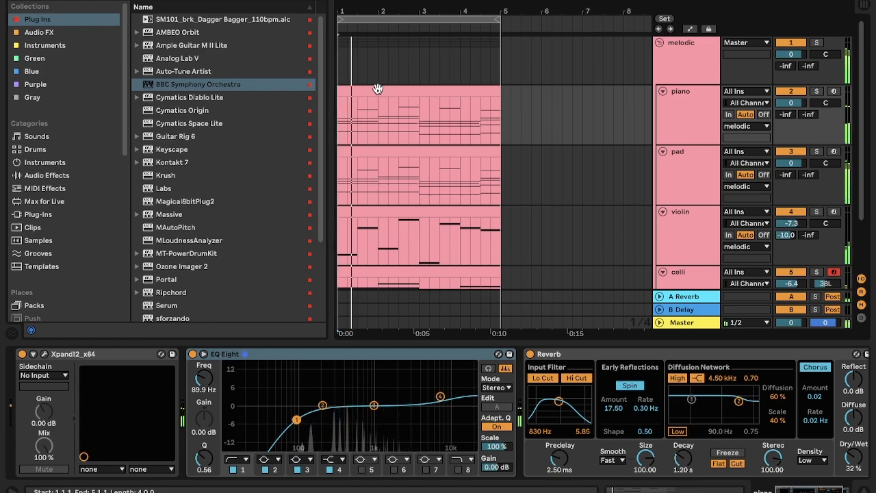
# Step: Insert a new MIDI track below the celli track
pyautogui.scroll(-3, 378, 89)
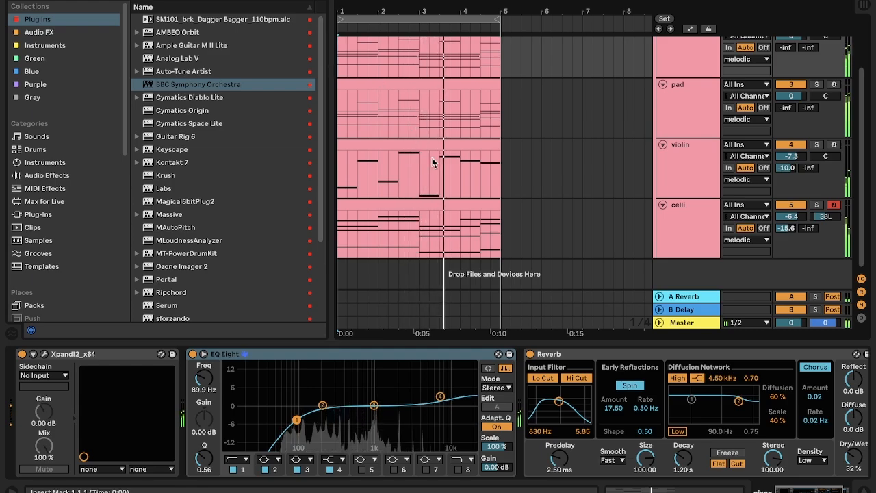
pyautogui.scroll(2, 420, 184)
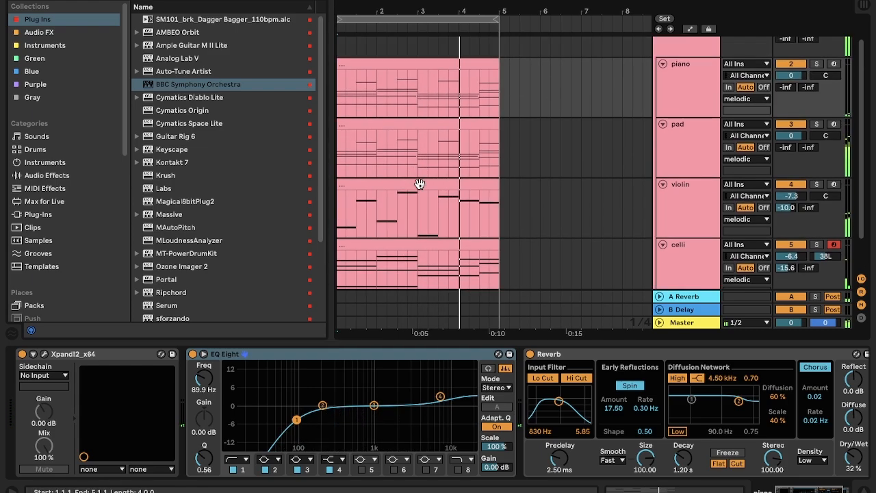
pyautogui.scroll(-2, 430, 215)
pyautogui.click(686, 229)
pyautogui.rightClick(687, 229)
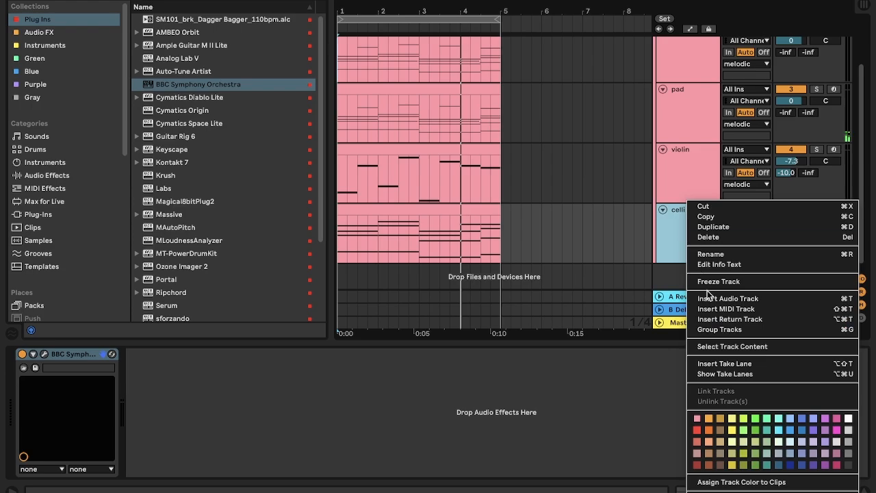
pyautogui.click(727, 311)
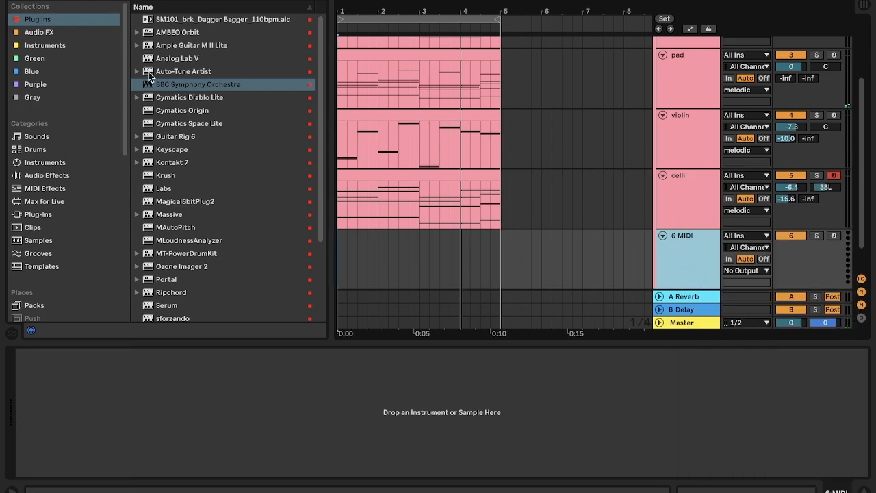
# Step: Load Analog Lab V on the new track and browse its Bass presets
pyautogui.doubleClick(177, 59)
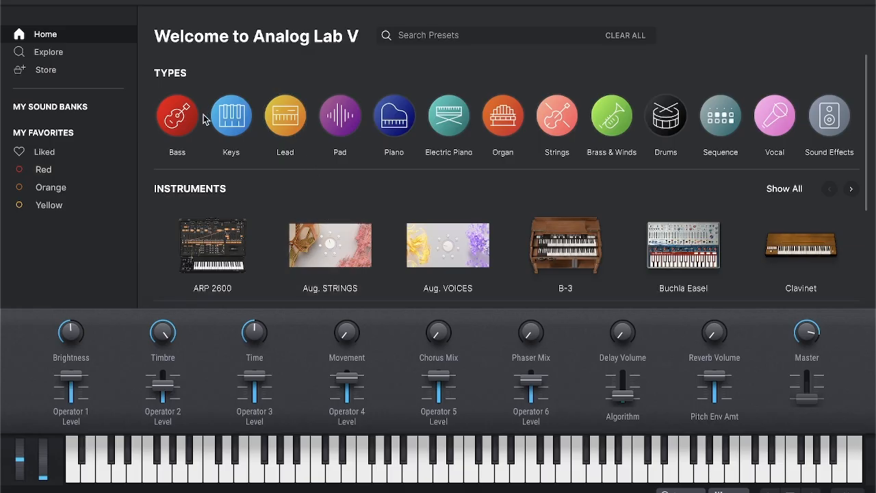
pyautogui.click(177, 116)
pyautogui.scroll(-5, 194, 178)
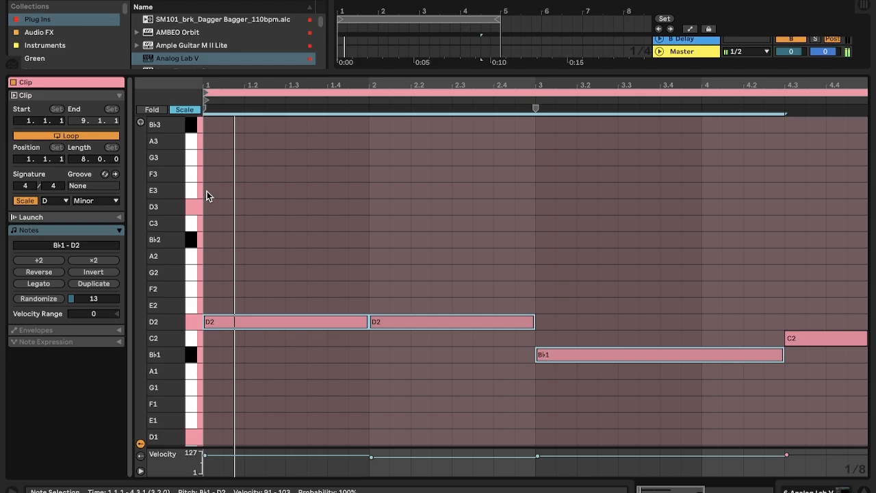
# Step: Select all the notes in the Analog Lab V bass clip
pyautogui.click(208, 189)
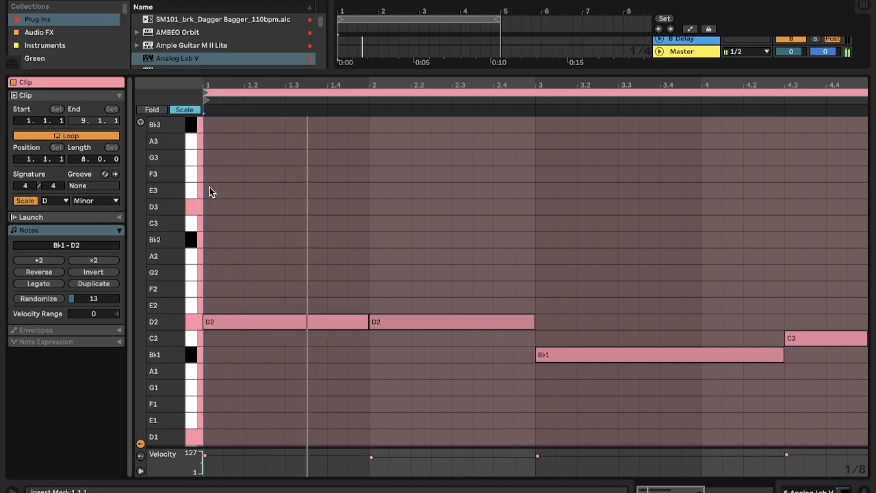
pyautogui.moveTo(218, 196); pyautogui.dragTo(874, 449)
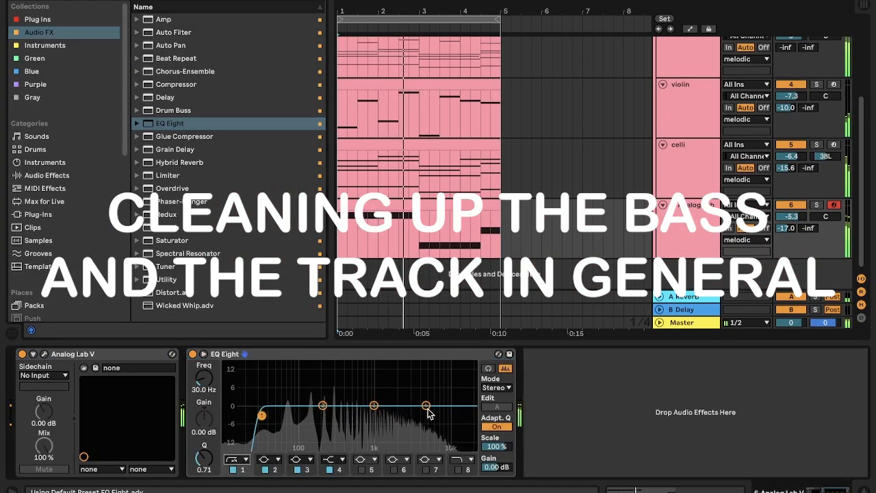
# Step: Shape the bass EQ Eight with a 24 Hz low cut, boosts on bands 2 and 4, and a -3.10 dB dip at 2.45 kHz
pyautogui.moveTo(425, 406); pyautogui.dragTo(454, 397)
pyautogui.moveTo(322, 406); pyautogui.dragTo(322, 397)
pyautogui.moveTo(374, 406); pyautogui.dragTo(402, 414)
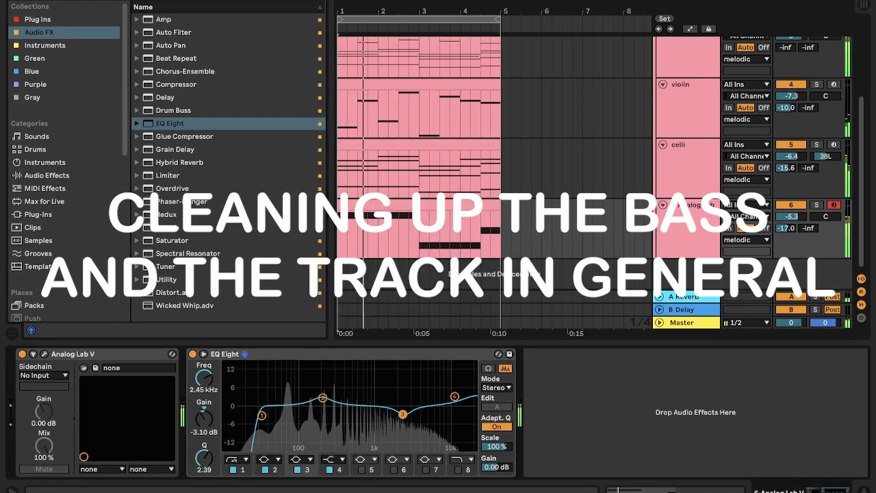
pyautogui.moveTo(262, 416); pyautogui.dragTo(254, 416)
# Step: Add a Compressor after the bass EQ Eight and set the violin Compressor's threshold to about -40.1 dB
pyautogui.moveTo(169, 84); pyautogui.dragTo(569, 469)
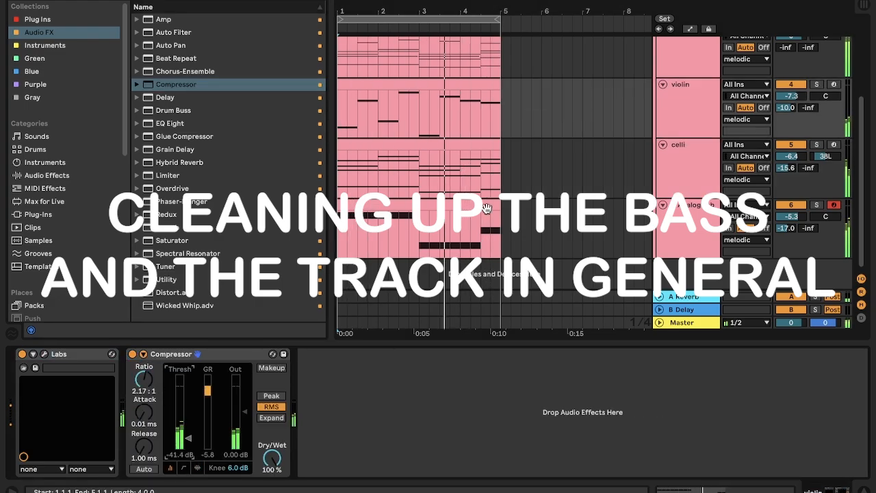
pyautogui.moveTo(179, 434); pyautogui.dragTo(180, 444)
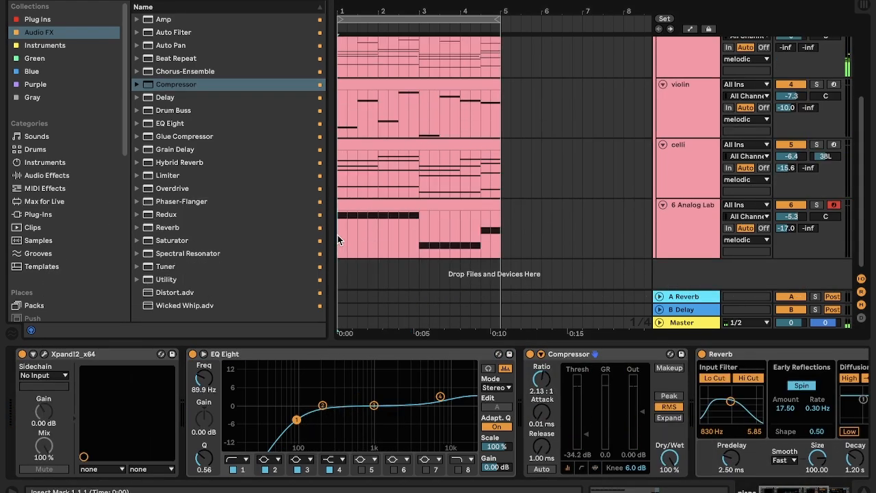
pyautogui.click(338, 235)
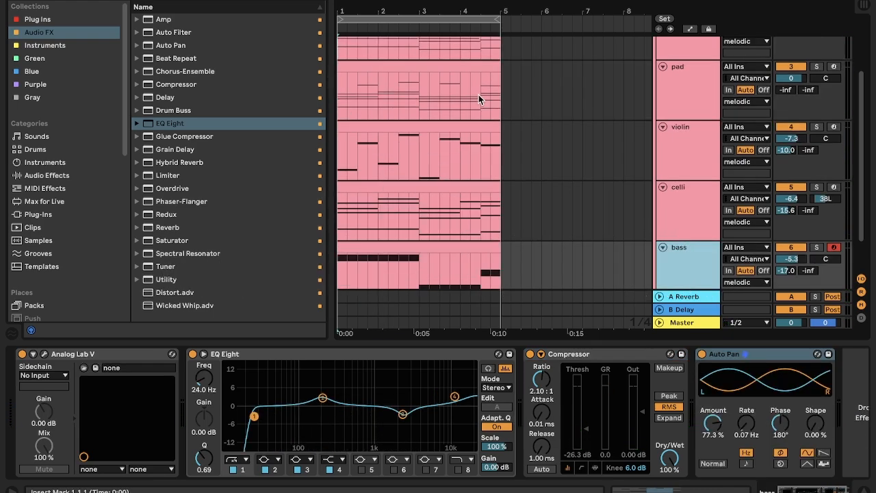
# Step: Set band 2 of the bass EQ Eight to a 5.83 dB boost at 170 Hz
pyautogui.click(470, 126)
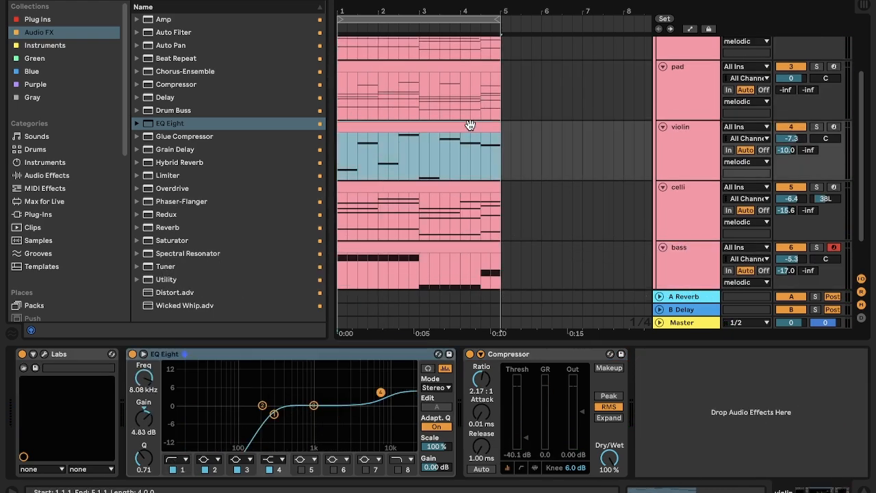
pyautogui.scroll(-1, 470, 126)
pyautogui.scroll(-1, 339, 83)
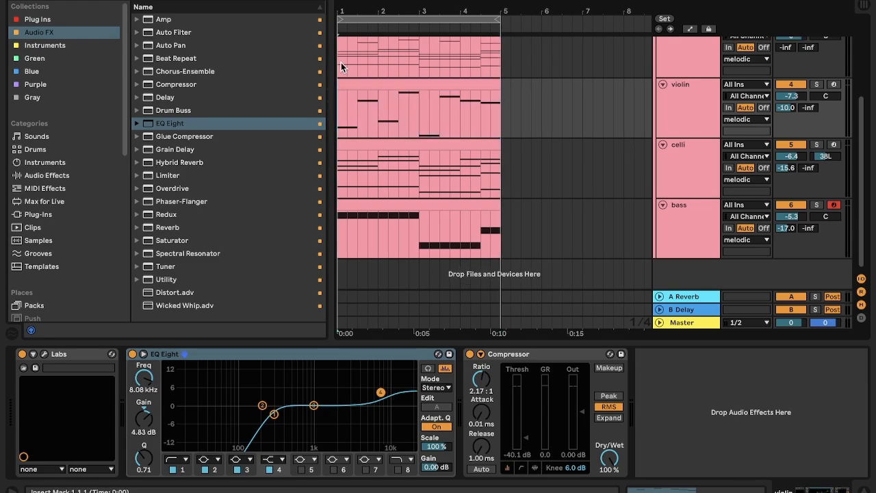
pyautogui.click(420, 202)
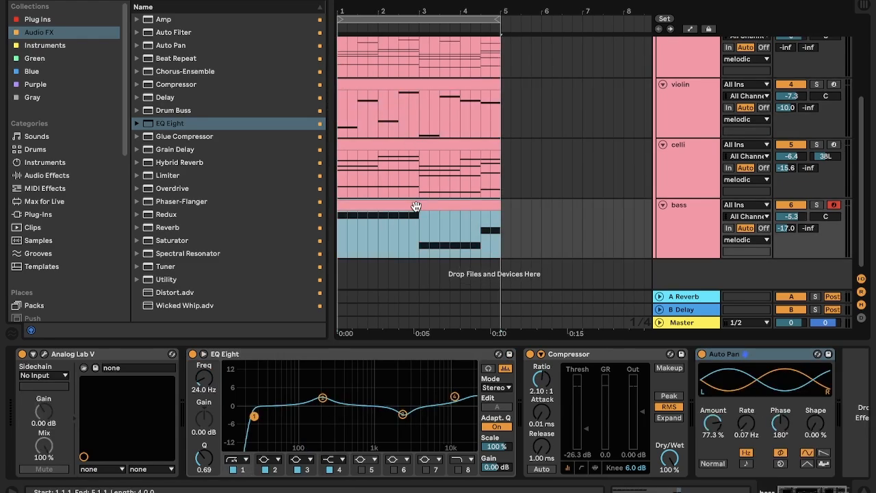
pyautogui.click(339, 234)
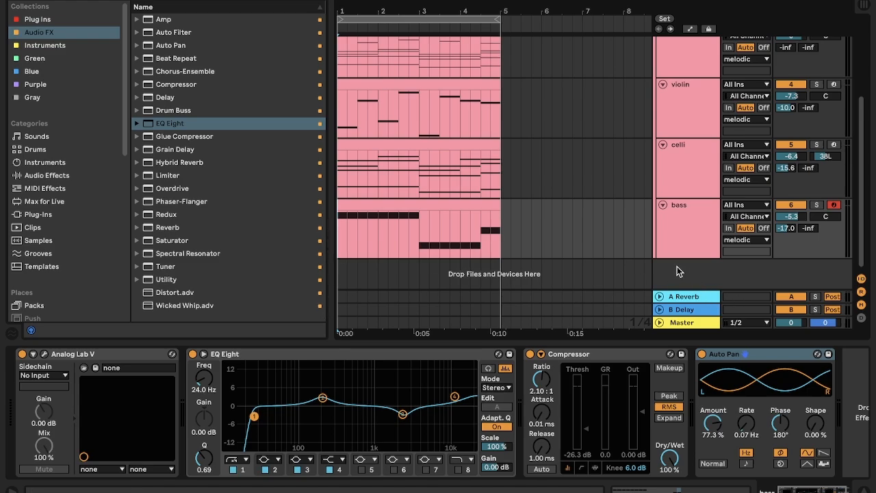
pyautogui.moveTo(322, 398); pyautogui.dragTo(317, 389)
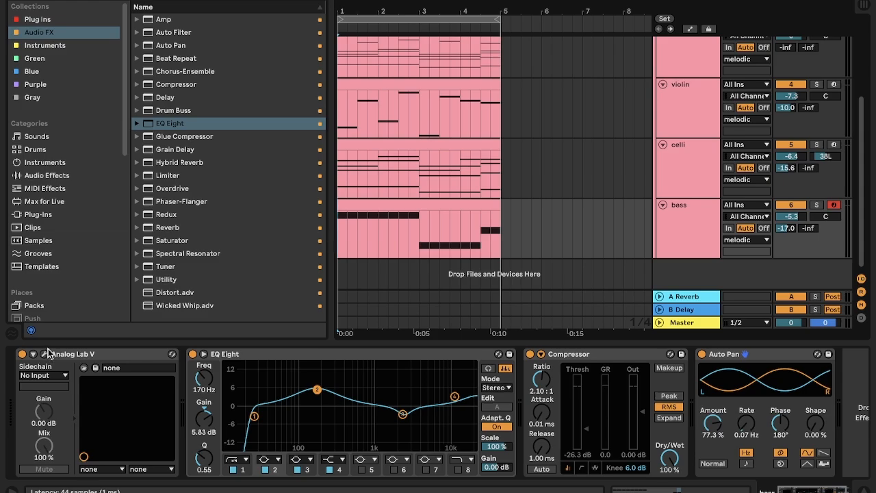
pyautogui.press('Up')
pyautogui.press('Down')
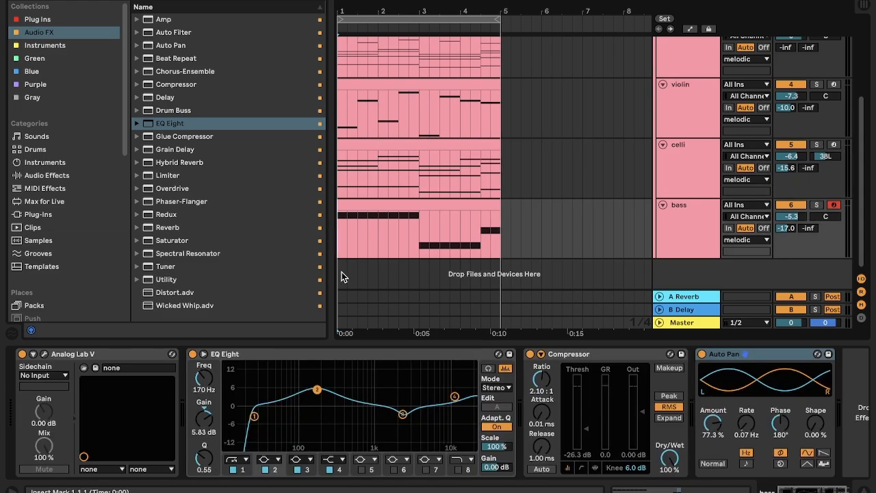
# Step: Insert a MIDI track below the bass track and load the Subtle Electronics Kit on it
pyautogui.doubleClick(686, 286)
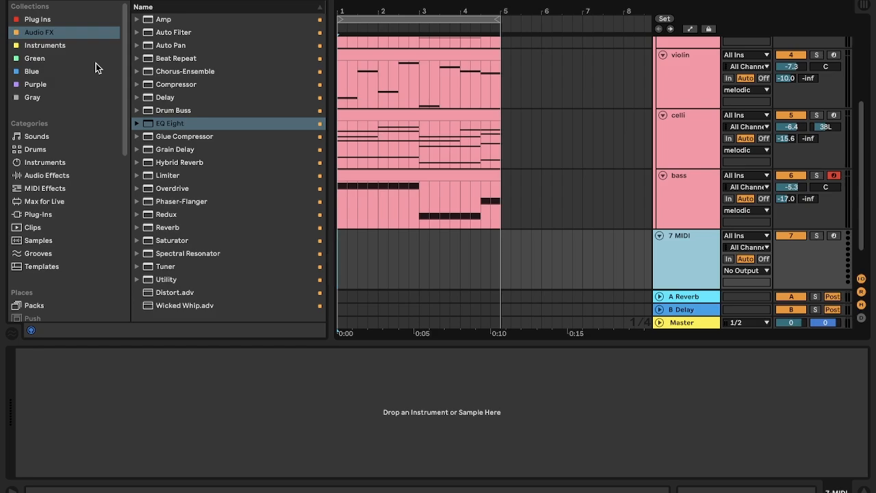
pyautogui.click(65, 43)
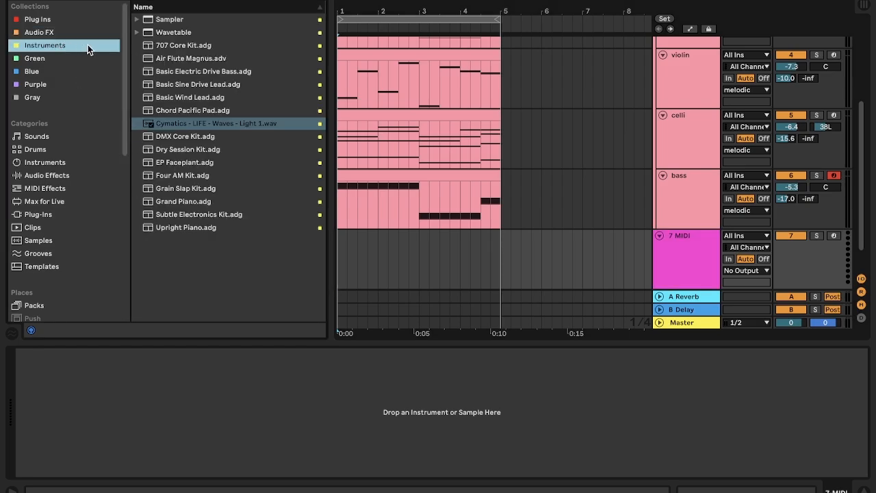
pyautogui.click(192, 213)
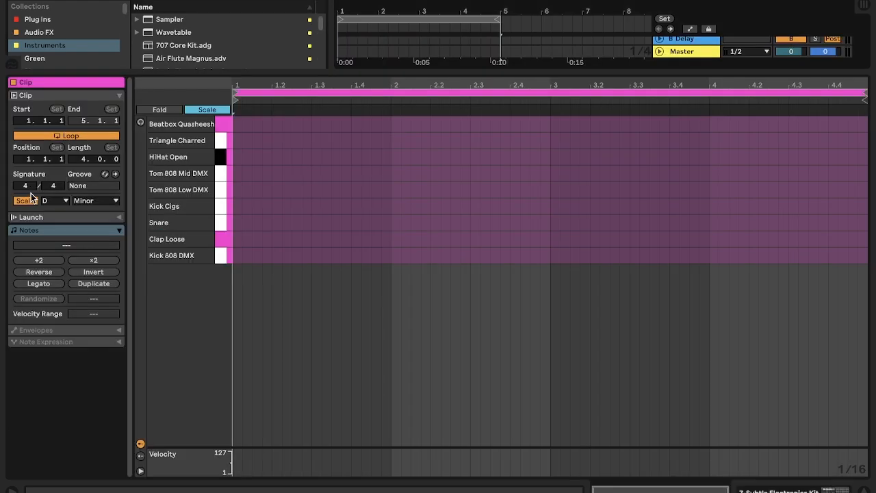
# Step: Set the drum clip's grid to 1/8 with the scale off, and try a Kick 808 DMX hit on the first beat
pyautogui.rightClick(277, 199)
pyautogui.click(319, 351)
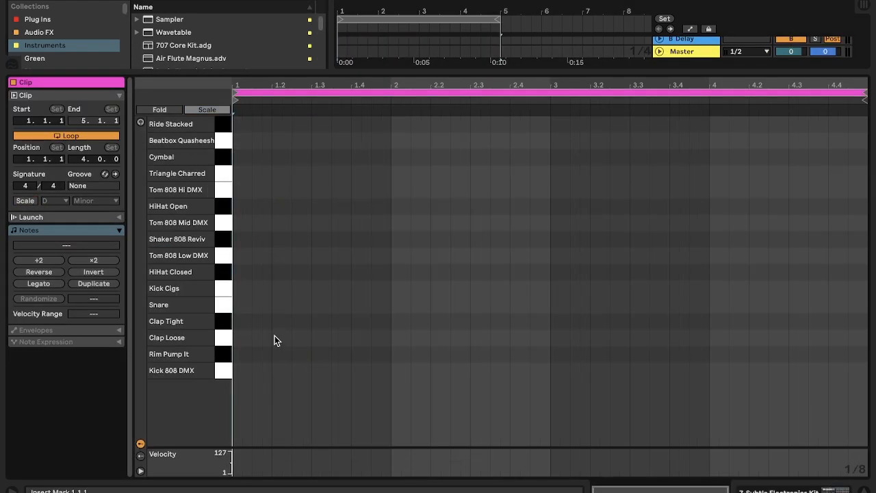
pyautogui.press('b')
pyautogui.press('space')
pyautogui.click(242, 371)
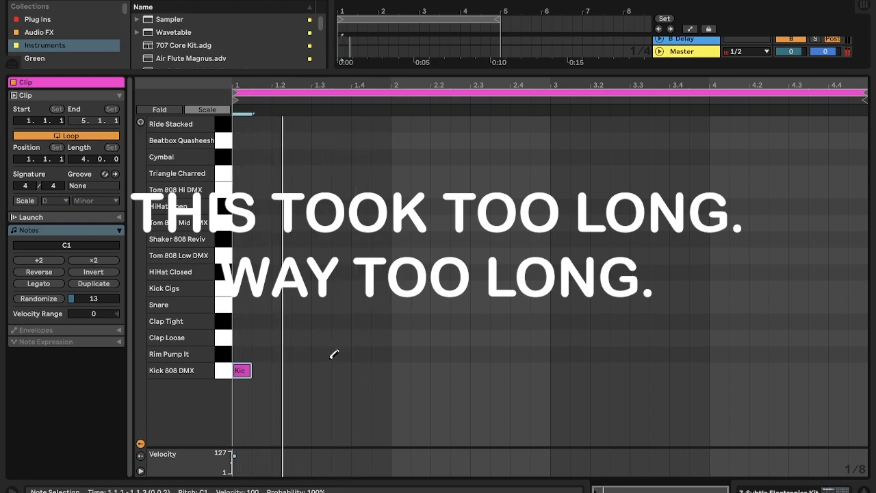
pyautogui.click(242, 370)
# Step: Place a Snare hit at 1.3 and duplicate the first bar across all four bars of the clip
pyautogui.click(320, 305)
pyautogui.press('b')
pyautogui.moveTo(234, 299); pyautogui.dragTo(391, 310)
pyautogui.press('super+d')
pyautogui.press('super+d')
pyautogui.press('super+d')
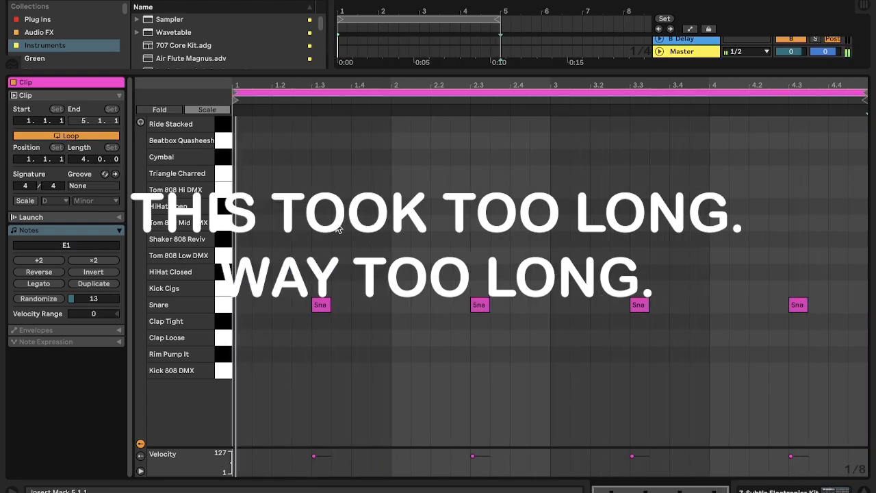
# Step: Add Rim Pump It hits at 1.2.3 and 2.2.3, and duplicate the first two bars into bars 3 and 4
pyautogui.doubleClick(301, 353)
pyautogui.doubleClick(459, 354)
pyautogui.moveTo(234, 404); pyautogui.dragTo(553, 404)
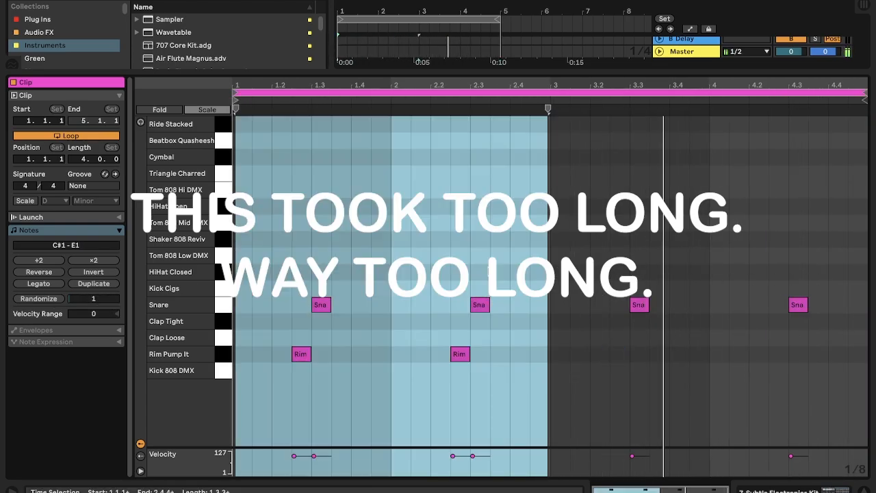
pyautogui.press('super+d')
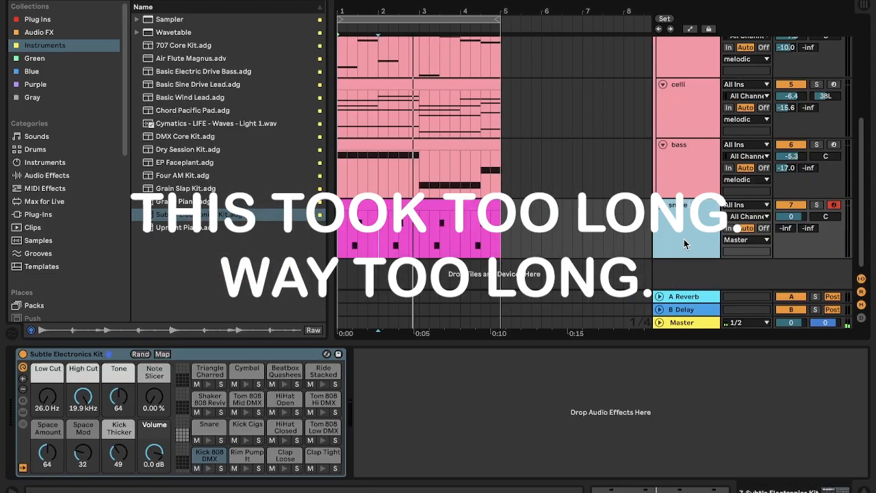
# Step: Name the drum track "snare + rimshot" and add a ping-pong Delay with 1 sync division, a 12.1 kHz filter and 35% feedback
pyautogui.press('Return')
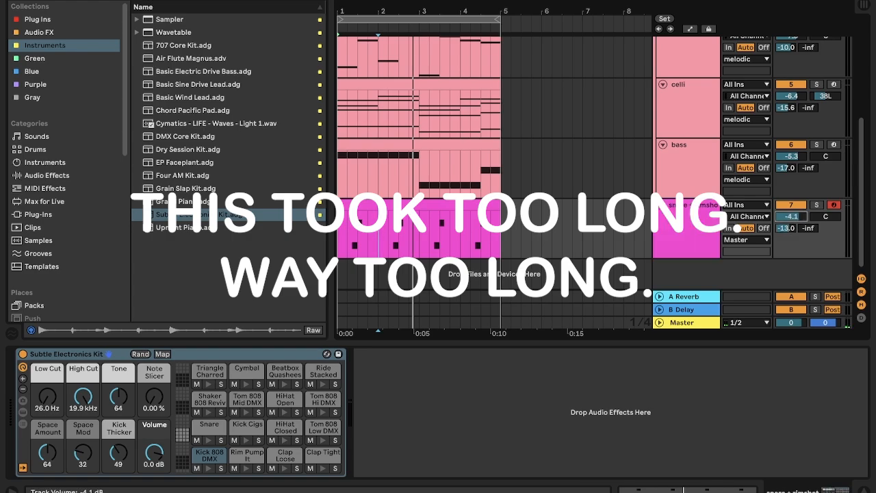
pyautogui.click(39, 32)
pyautogui.doubleClick(165, 97)
pyautogui.moveTo(503, 373); pyautogui.dragTo(550, 378)
pyautogui.click(365, 387)
pyautogui.click(585, 419)
pyautogui.moveTo(398, 456); pyautogui.dragTo(398, 467)
# Step: Insert another MIDI track below snare + rimshot and load the Subtle Electronics Kit on it
pyautogui.rightClick(698, 284)
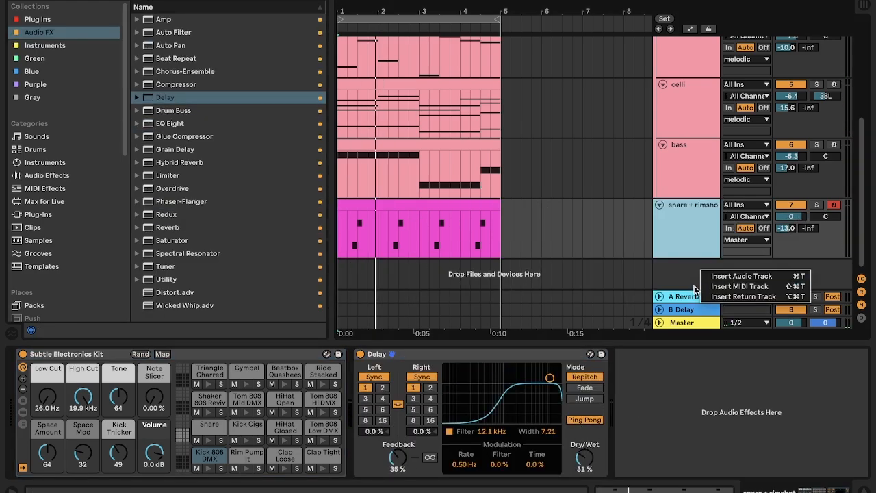
pyautogui.click(705, 286)
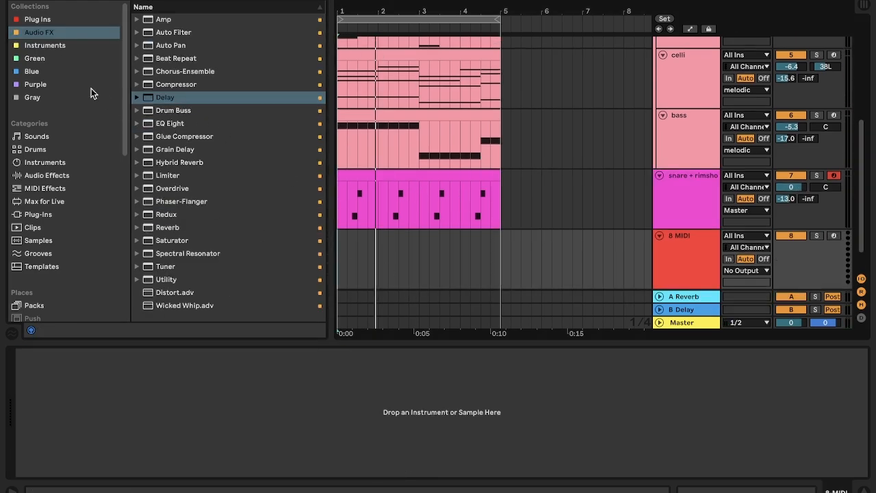
pyautogui.click(47, 43)
pyautogui.click(210, 214)
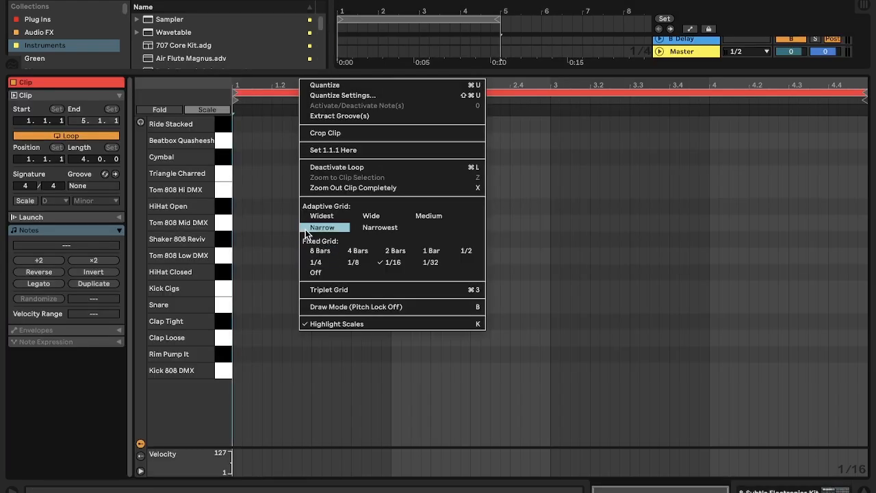
# Step: Set the clip's note grid to 1/8, place Kick 808 DMX hits at 1.1 and 1.1.3, and audition the loop
pyautogui.click(306, 229)
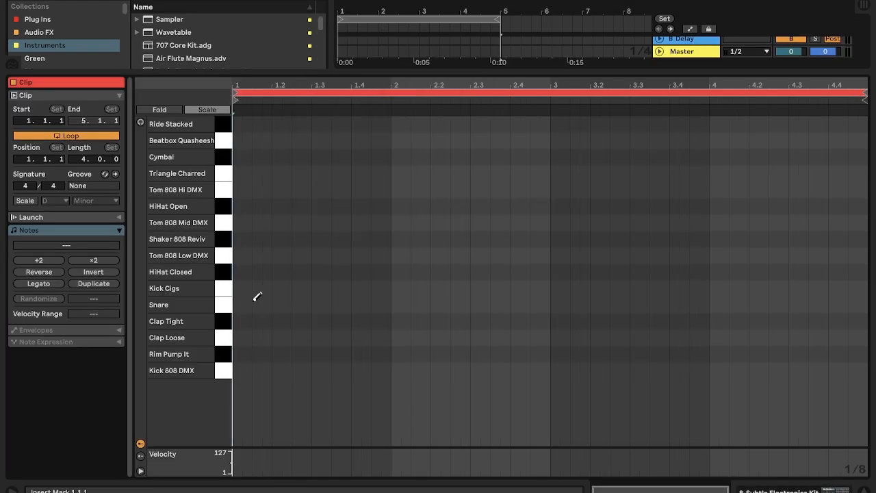
pyautogui.doubleClick(244, 370)
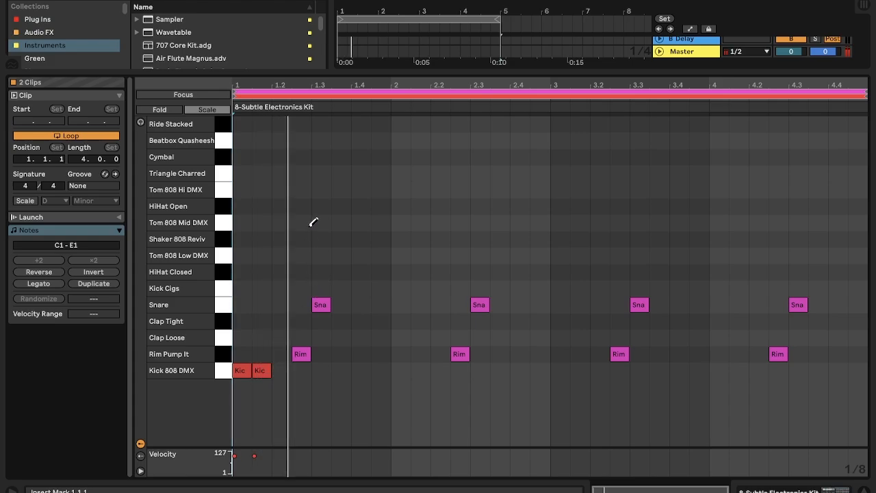
pyautogui.press('space')
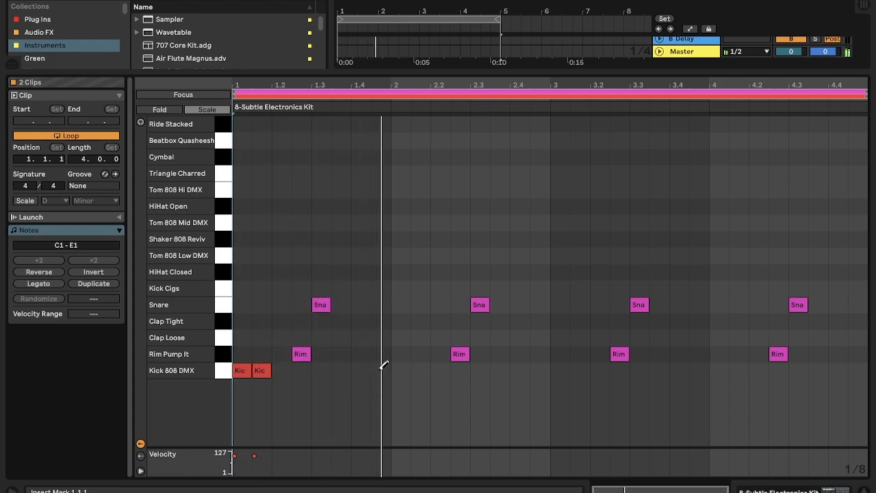
pyautogui.press('space')
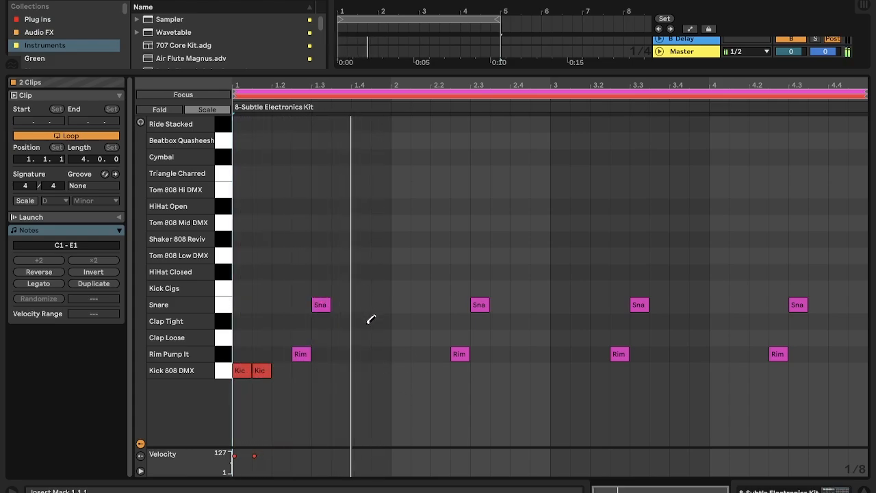
# Step: Add Kick 808 DMX hits at 1.4.3 and 2.1, and duplicate the first two bars into bars 3 and 4
pyautogui.click(387, 370)
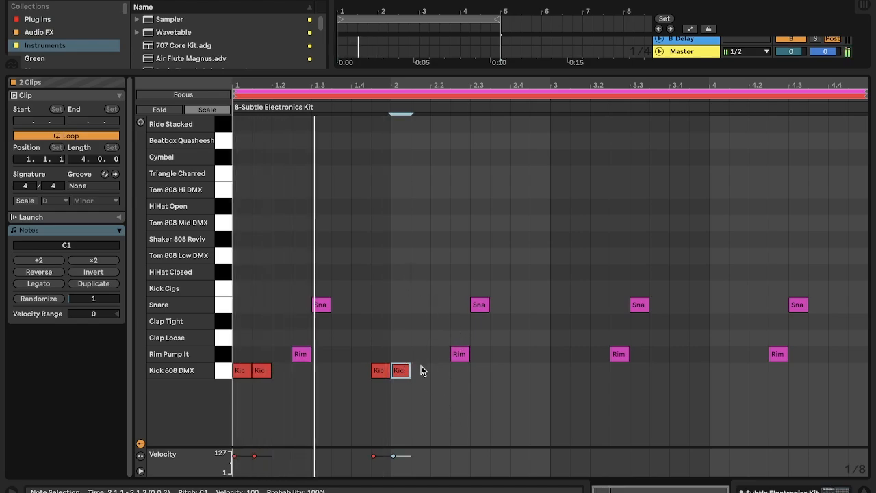
pyautogui.moveTo(547, 366); pyautogui.dragTo(233, 377)
pyautogui.hotkey('ctrl', 'd')
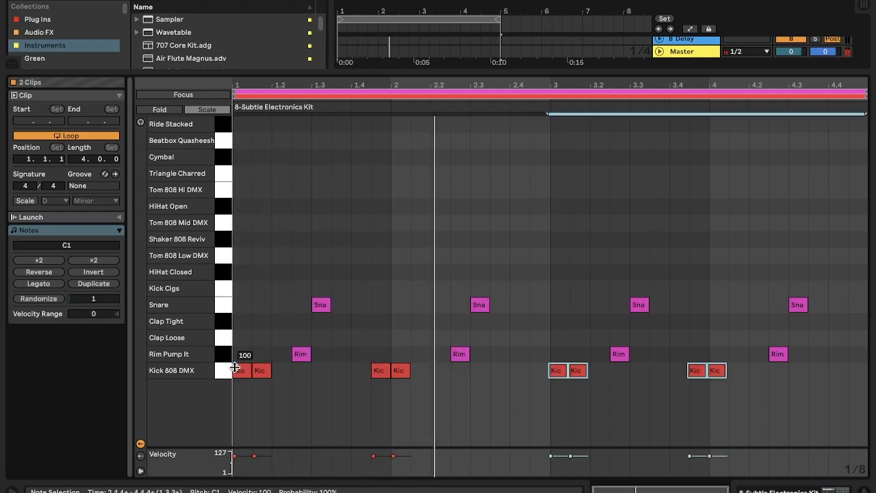
# Step: Add Kick 808 DMX hits at 4.4 and 4.4.3, and lower the velocity of the 4.4 hit
pyautogui.click(579, 398)
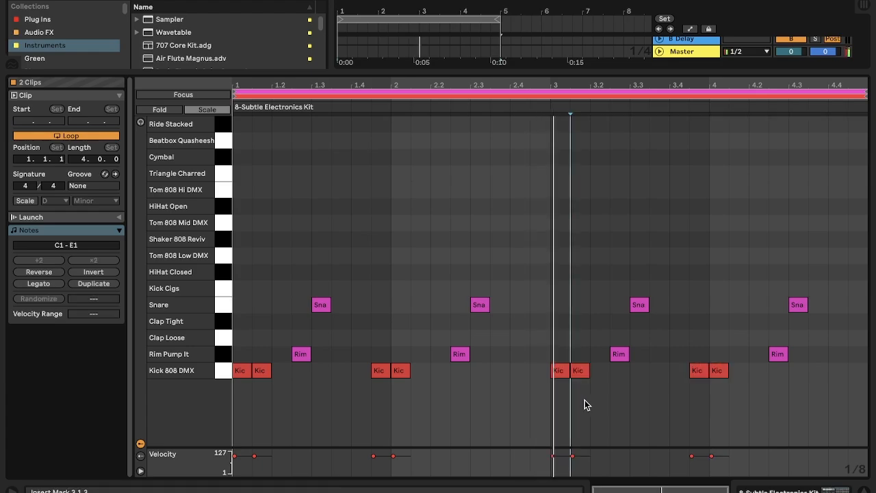
pyautogui.press('b')
pyautogui.click(837, 372)
pyautogui.click(857, 372)
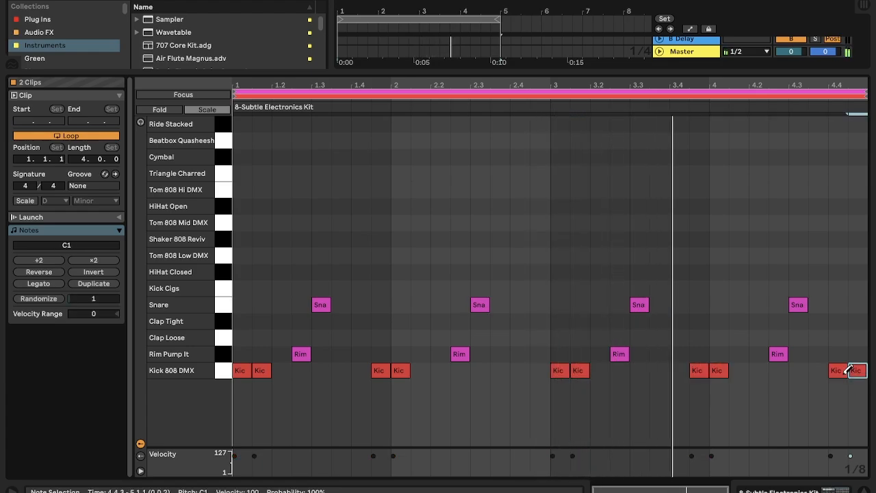
pyautogui.click(838, 415)
pyautogui.moveTo(831, 456); pyautogui.dragTo(830, 470)
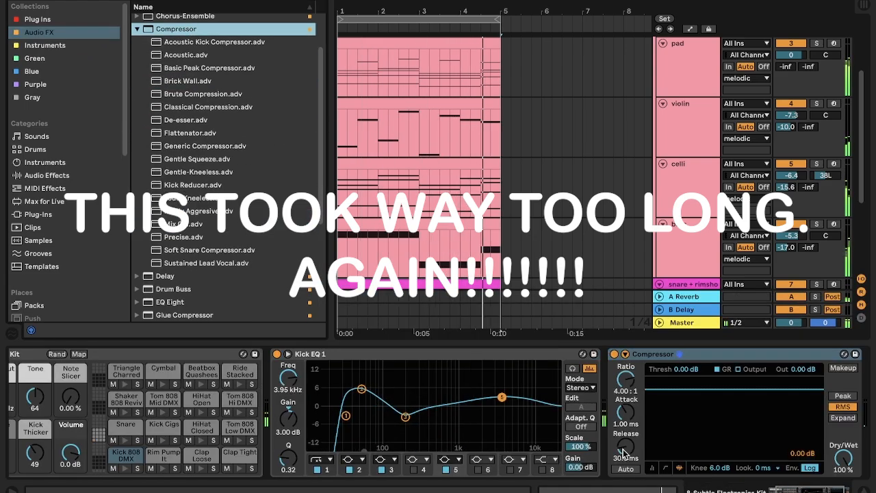
# Step: Set the kick's Compressor to a 1.97:1 ratio, 0.01 ms attack, 1.00 ms release and -16.4 dB threshold
pyautogui.moveTo(622, 449); pyautogui.dragTo(623, 473)
pyautogui.click(652, 468)
pyautogui.scroll(-5, 547, 206)
pyautogui.click(440, 230)
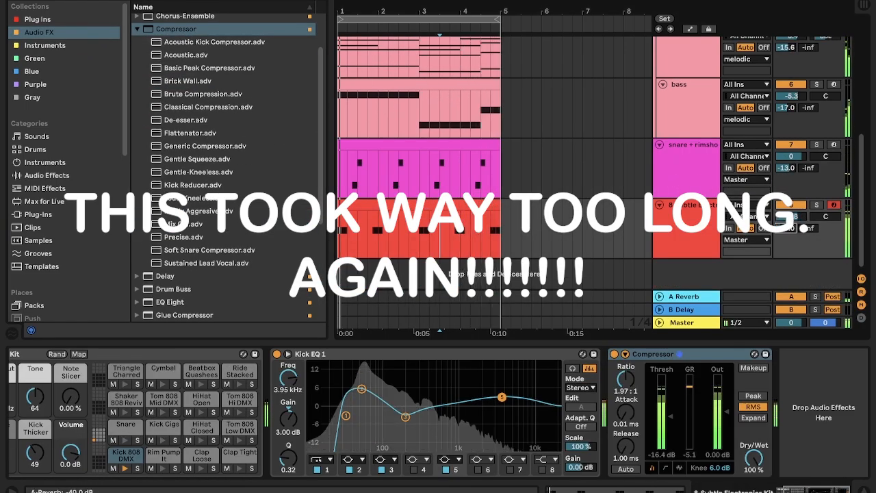
# Step: Add a Compressor to the melodic group, sidechained from 8-Subtle Electronics Kit post FX, with a 1.71:1 ratio and an adjusted threshold
pyautogui.scroll(8, 633, 115)
pyautogui.click(681, 42)
pyautogui.doubleClick(176, 29)
pyautogui.click(63, 469)
pyautogui.click(33, 354)
pyautogui.click(44, 368)
pyautogui.click(44, 388)
pyautogui.click(45, 335)
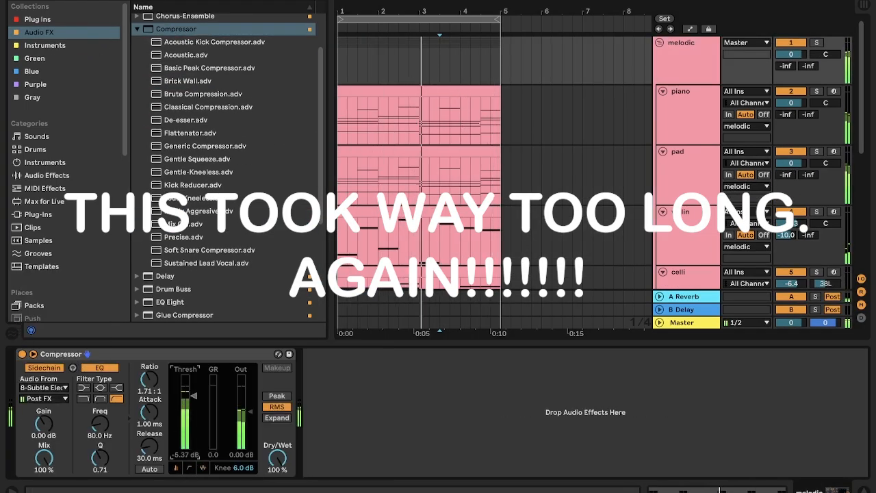
pyautogui.moveTo(193, 433); pyautogui.dragTo(194, 430)
pyautogui.scroll(-8, 684, 206)
pyautogui.click(699, 230)
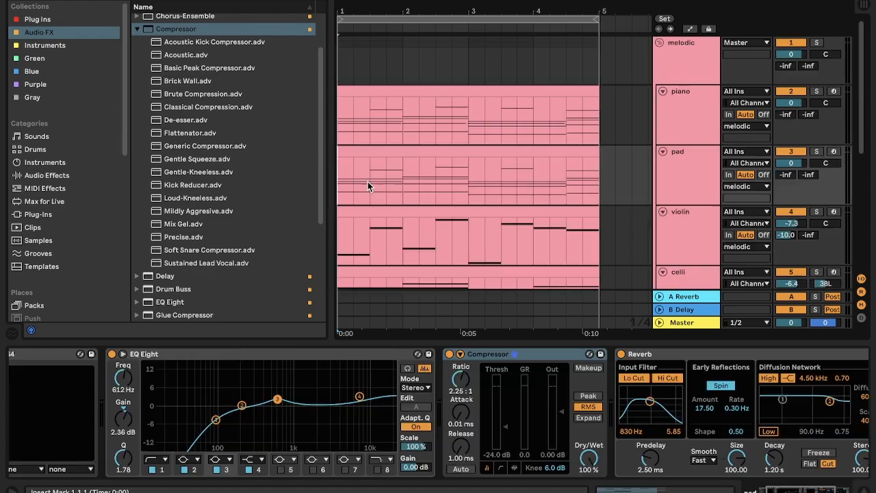
# Step: Show the bass track's devices and open the Analog Lab V plug-in interface
pyautogui.scroll(-5, 368, 181)
pyautogui.scroll(5, 367, 183)
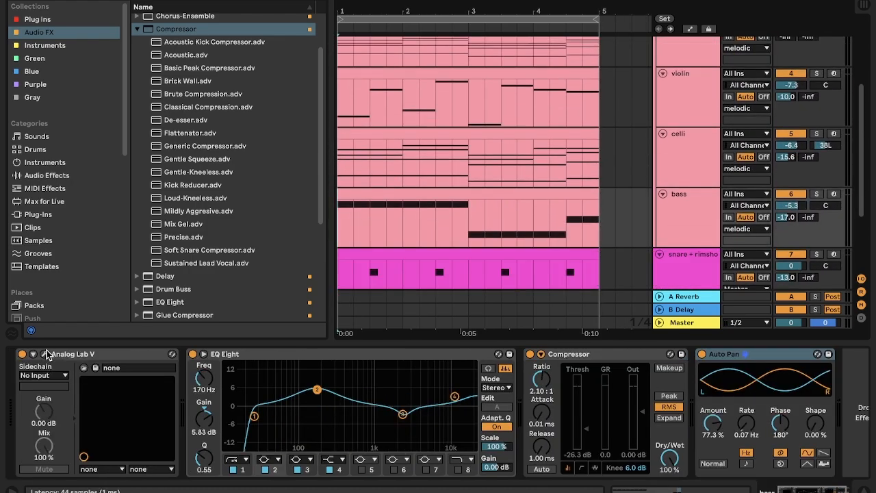
pyautogui.click(47, 354)
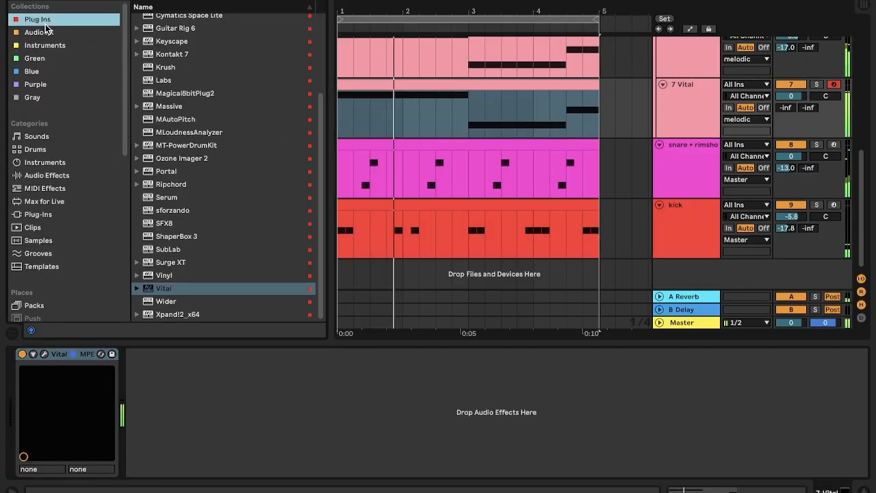
# Step: Add an EQ Eight after Vital on the 7 Vital track and move its band 1 low cut to a lower frequency
pyautogui.click(41, 32)
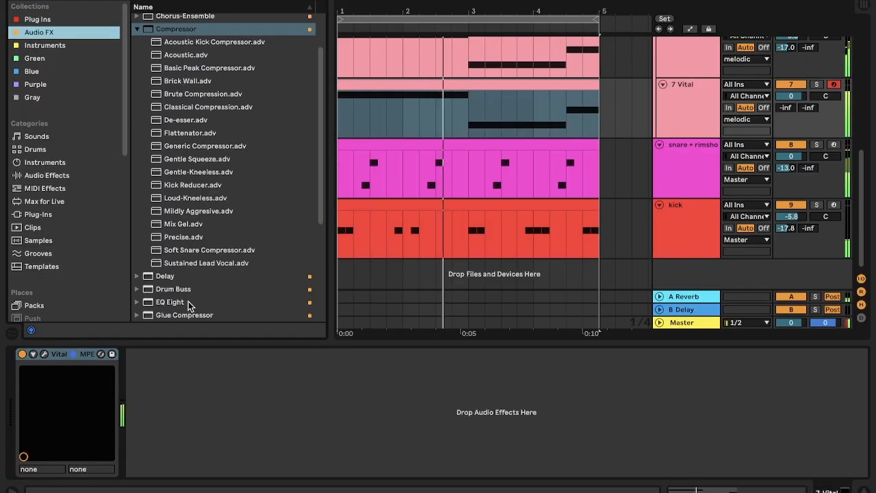
pyautogui.doubleClick(190, 305)
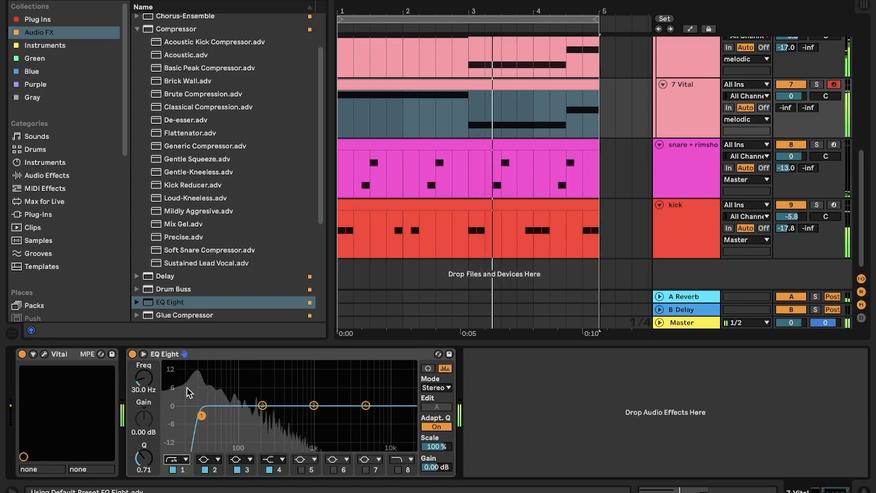
pyautogui.moveTo(201, 416); pyautogui.dragTo(192, 417)
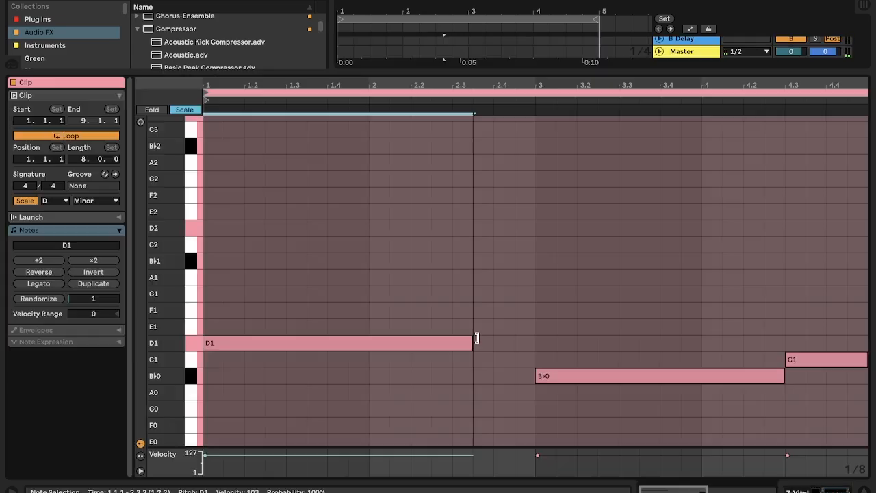
# Step: In the Vital bass clip, add a D2 note from 2.3.3 to 3.1 and resize the first D1 note to end at 3.1
pyautogui.moveTo(475, 337); pyautogui.dragTo(451, 343)
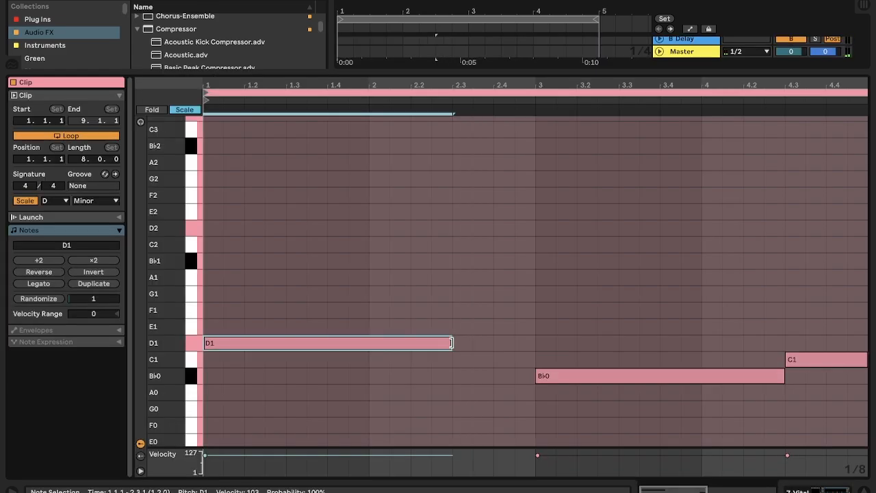
pyautogui.click(464, 258)
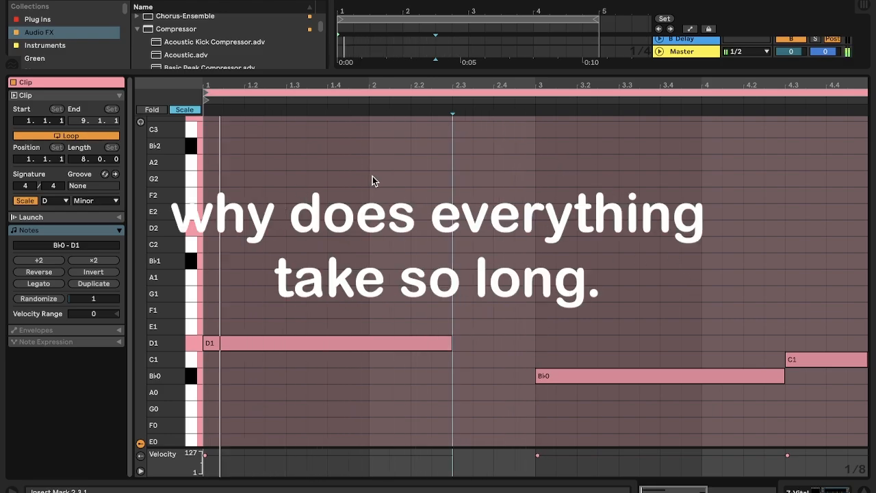
pyautogui.moveTo(451, 343); pyautogui.dragTo(476, 346)
pyautogui.doubleClick(483, 228)
pyautogui.moveTo(493, 228); pyautogui.dragTo(535, 229)
pyautogui.press('space')
pyautogui.moveTo(472, 344); pyautogui.dragTo(536, 344)
pyautogui.click(506, 306)
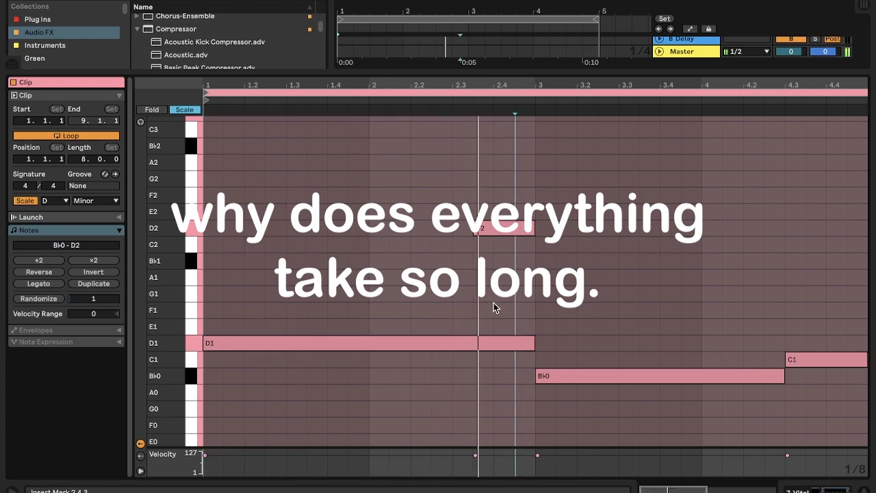
# Step: Add a B♭1 note from 4.1.3 to 4.3 and a C2 note starting at 4.4.3 to the bass clip
pyautogui.doubleClick(732, 261)
pyautogui.moveTo(742, 262); pyautogui.dragTo(785, 262)
pyautogui.scroll(1, 847, 262)
pyautogui.click(809, 263)
pyautogui.hscroll(3, 863, 263)
pyautogui.doubleClick(814, 166)
pyautogui.moveTo(825, 167); pyautogui.dragTo(866, 265)
pyautogui.click(824, 315)
# Step: Add an eighth-length B♭2 note at 1.3.3 in the bass clip
pyautogui.doubleClick(335, 165)
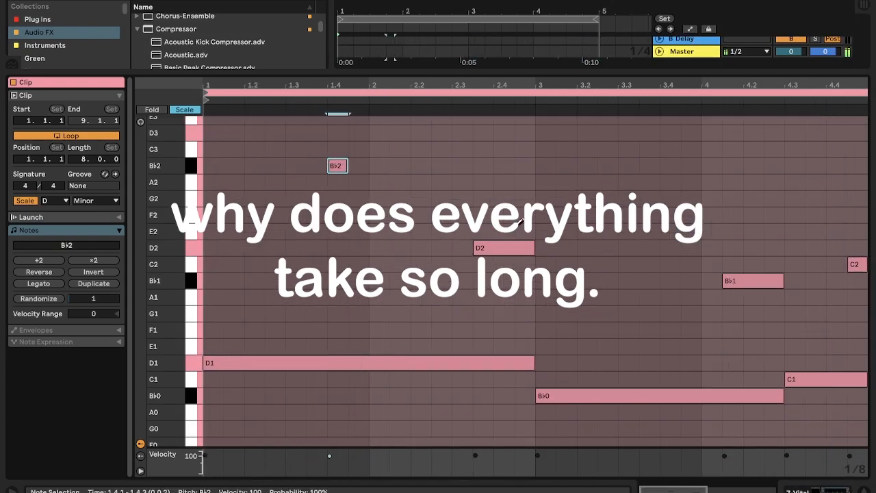
pyautogui.moveTo(337, 166); pyautogui.dragTo(317, 166)
pyautogui.click(598, 318)
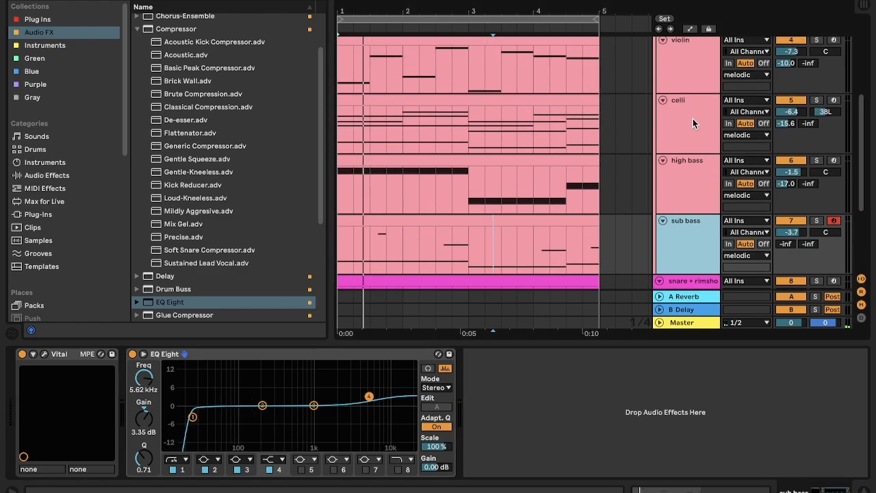
# Step: Insert a MIDI track below kick, load the Subtle Electronics Kit on it, and open a new four-bar clip for editing
pyautogui.click(708, 156)
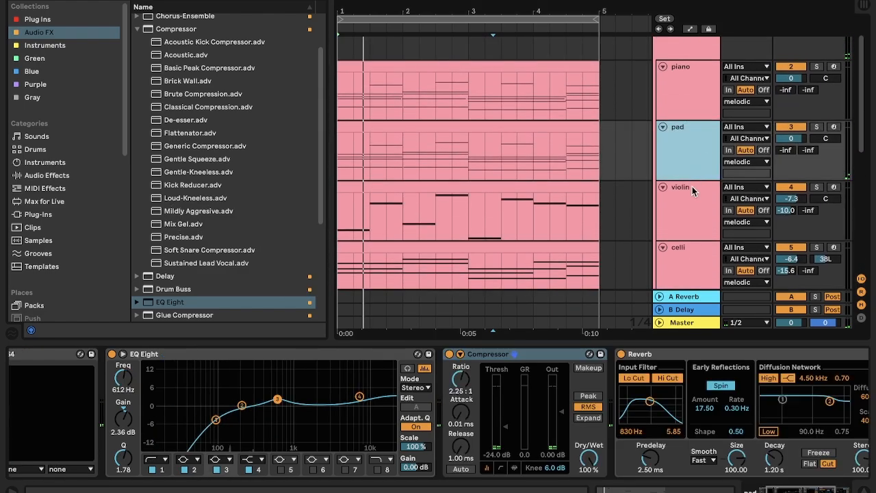
pyautogui.scroll(-5, 690, 190)
pyautogui.scroll(1, 672, 97)
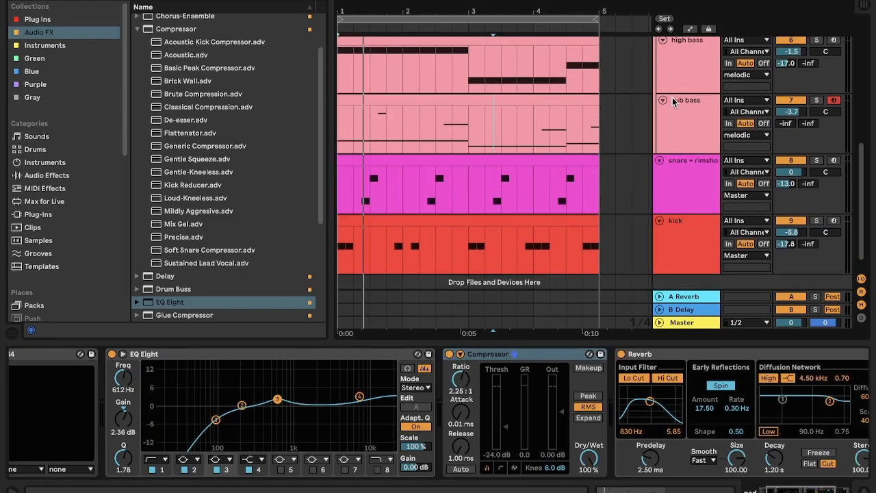
pyautogui.rightClick(683, 235)
pyautogui.click(767, 325)
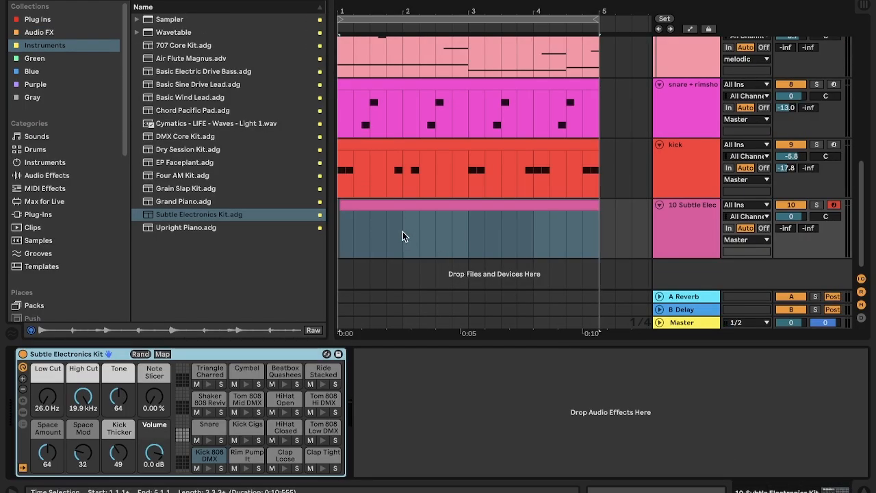
pyautogui.click(354, 207)
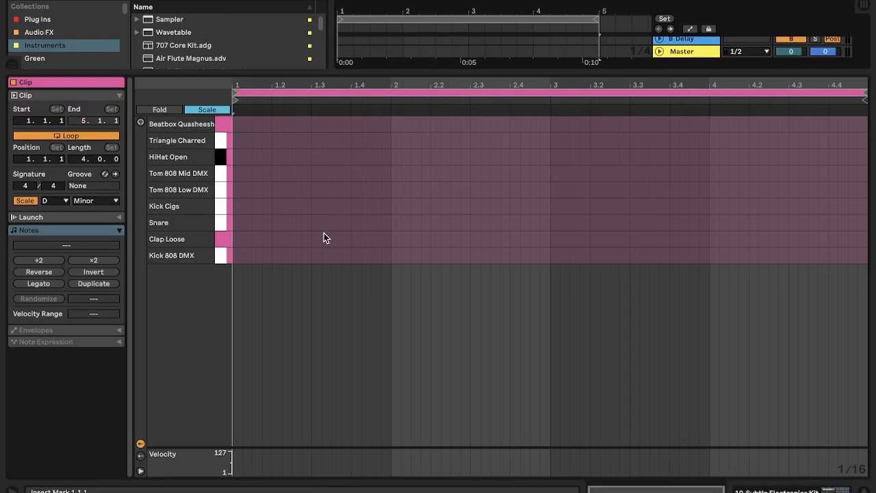
pyautogui.rightClick(317, 239)
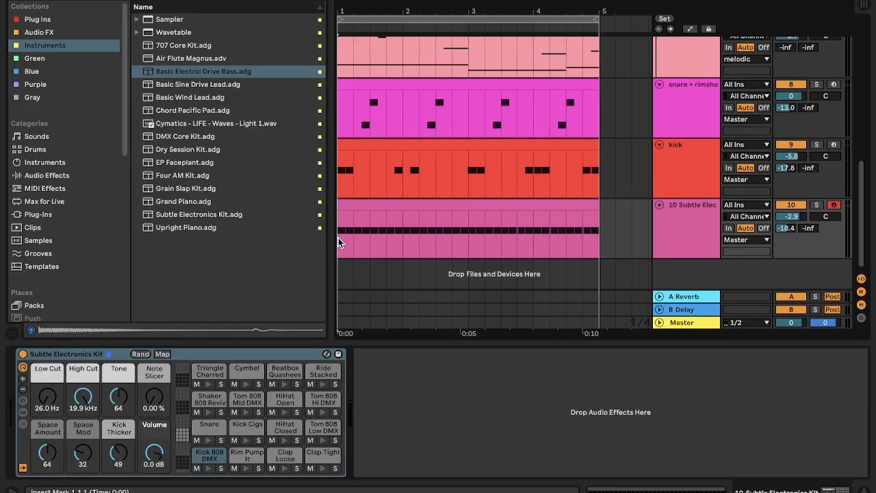
# Step: Insert a MIDI track below the closed hat track and load MT-PowerDrumKit on it
pyautogui.scroll(3, 339, 237)
pyautogui.click(34, 20)
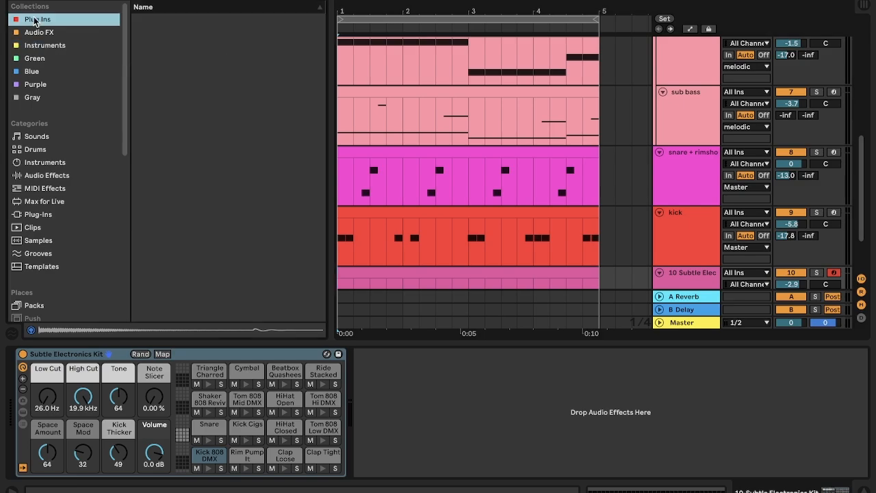
pyautogui.hotkey('ctrl', 'shift', 't')
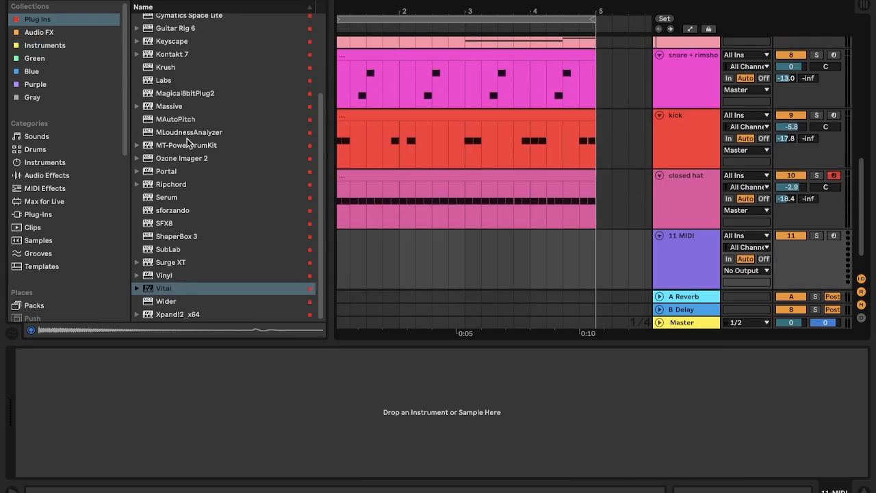
pyautogui.doubleClick(186, 142)
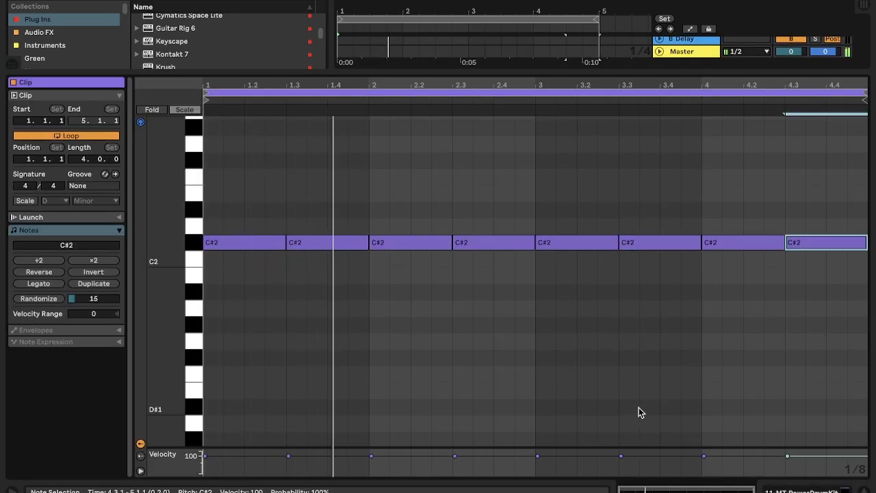
# Step: Randomize the velocities of all the C#2 cymbal notes by 15
pyautogui.hotkey('ctrl', 'a')
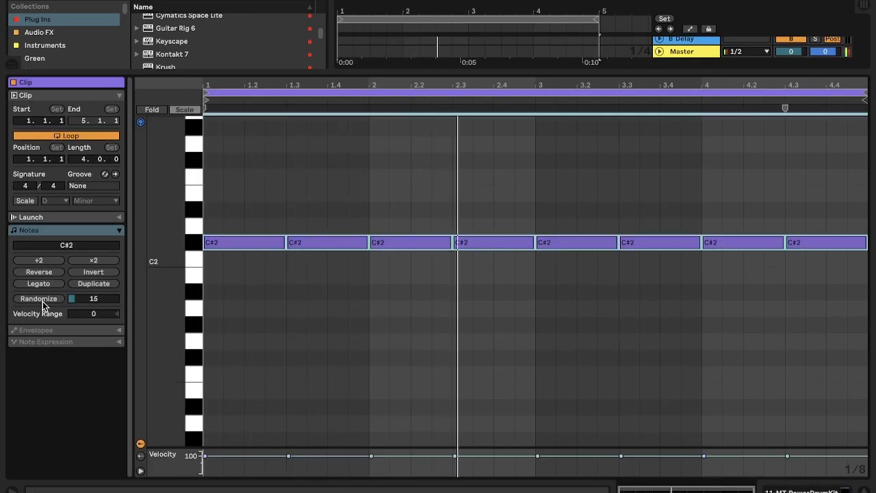
pyautogui.click(42, 300)
pyautogui.click(373, 306)
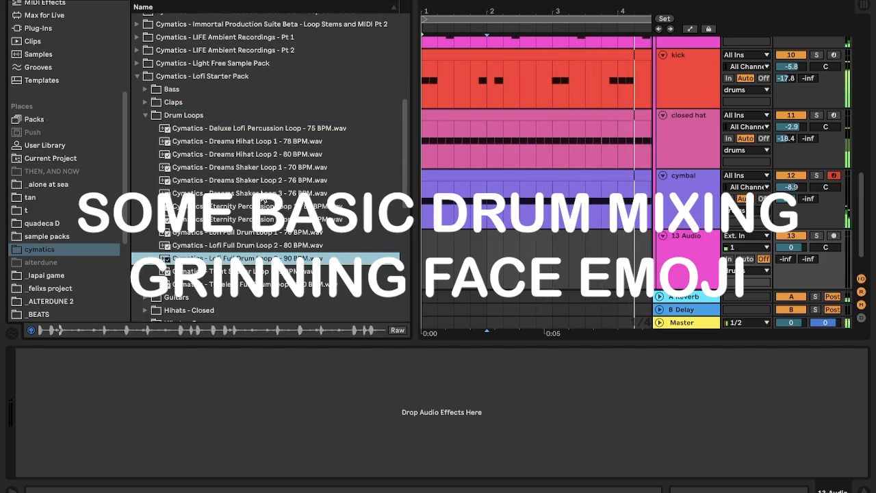
# Step: Browse the Cymatics sample packs for a drum loop, including the Lofi Starter Pack and Lofi Toolkit folders
pyautogui.click(251, 223)
pyautogui.scroll(-5, 252, 225)
pyautogui.scroll(5, 252, 225)
pyautogui.click(137, 53)
pyautogui.click(137, 119)
pyautogui.click(145, 133)
pyautogui.scroll(-3, 147, 143)
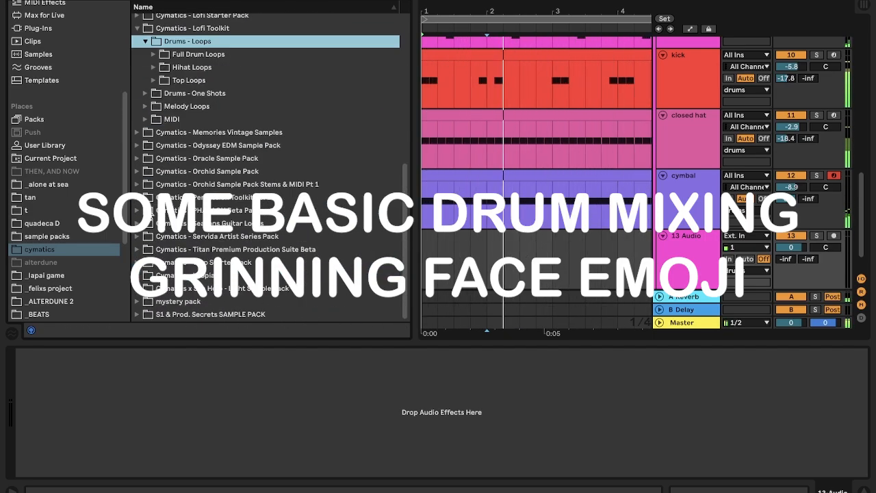
pyautogui.scroll(7, 152, 202)
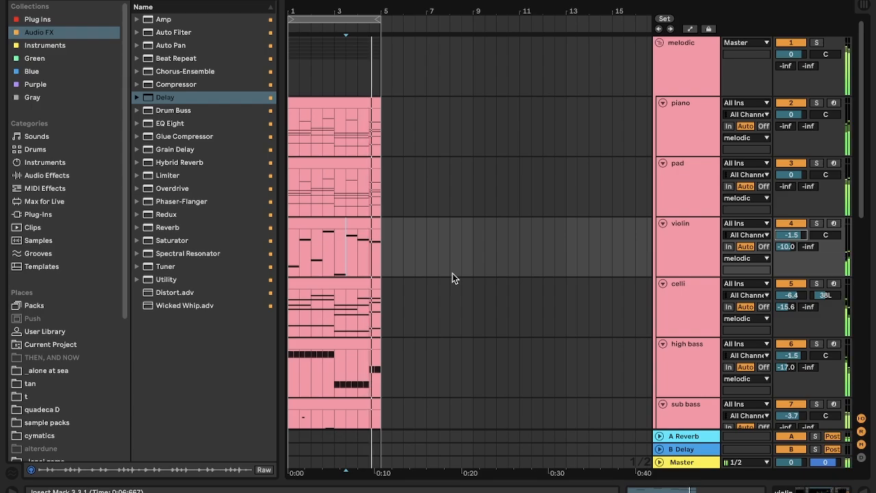
pyautogui.scroll(-1, 417, 349)
pyautogui.scroll(-1, 320, 282)
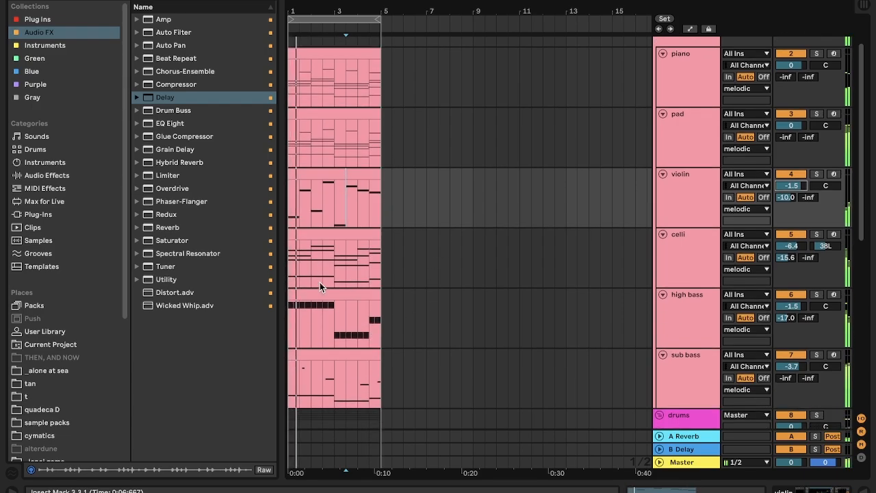
# Step: Insert an audio track below the percussion track
pyautogui.scroll(-8, 377, 358)
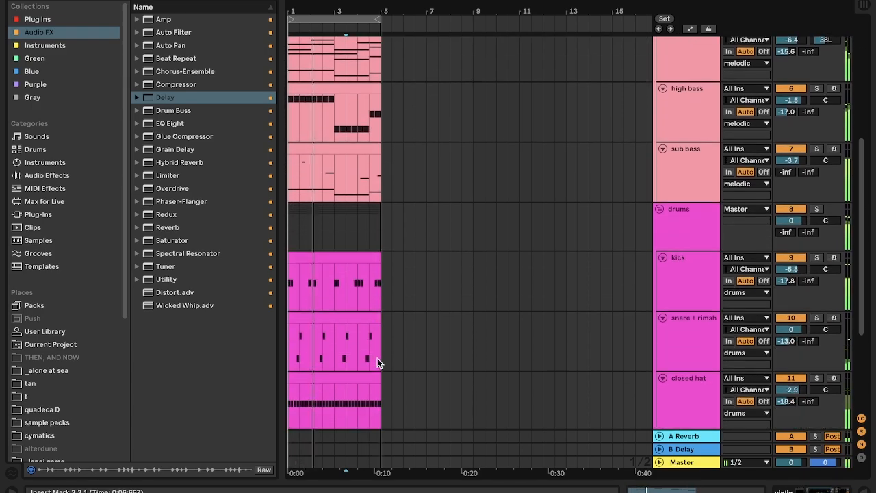
pyautogui.click(353, 381)
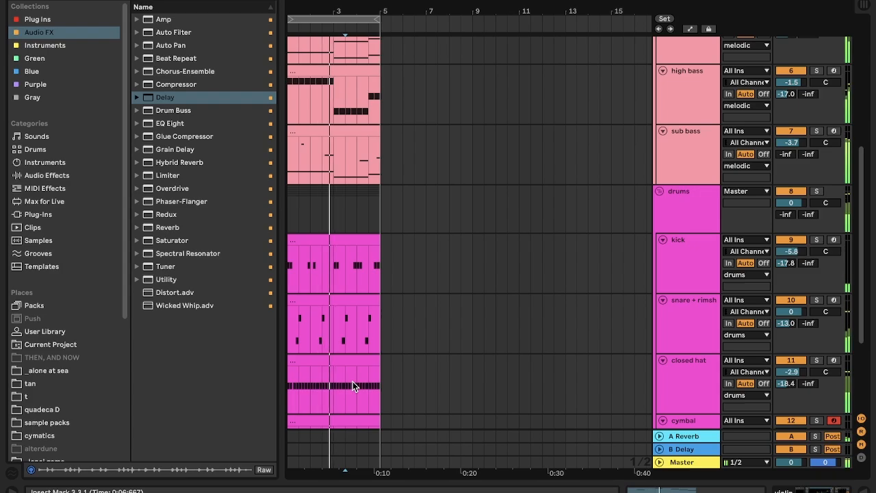
pyautogui.scroll(-2, 353, 381)
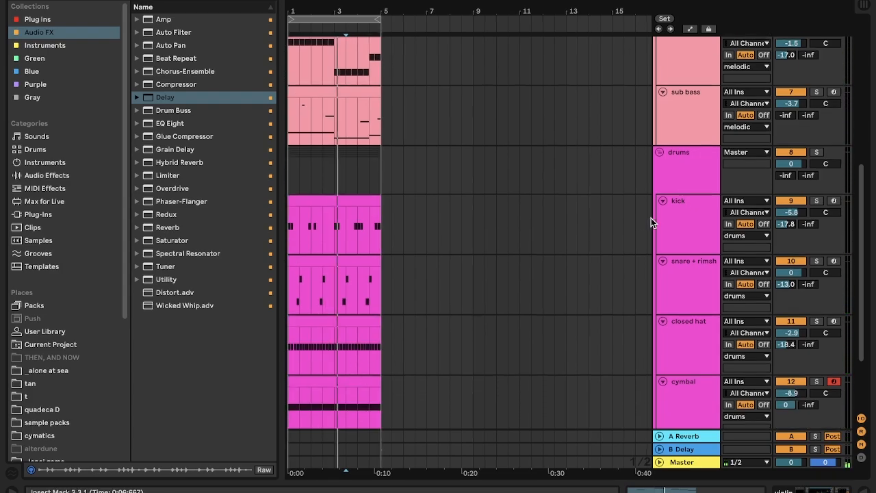
pyautogui.scroll(-4, 737, 400)
pyautogui.rightClick(699, 412)
pyautogui.click(727, 420)
pyautogui.scroll(-6, 72, 428)
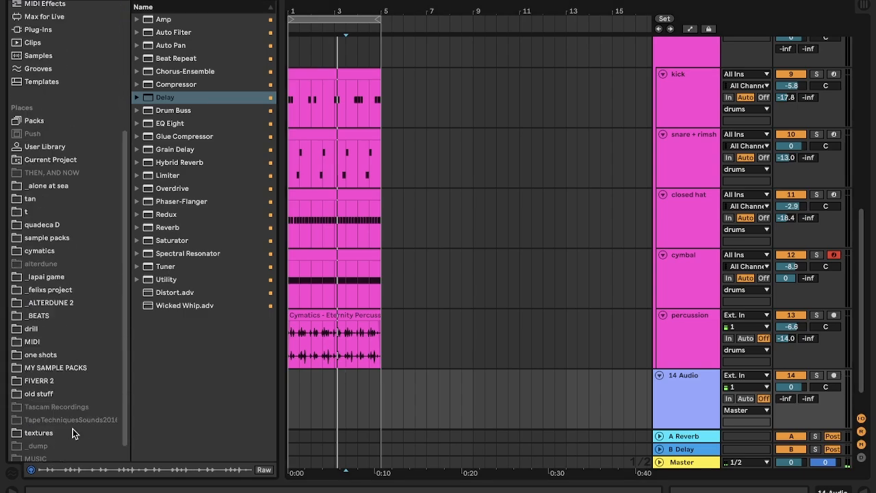
# Step: Place rain sample 2 from the astra minor sample pack's ambience folder on the empty audio track, starting at bar 1
pyautogui.click(56, 367)
pyautogui.click(136, 20)
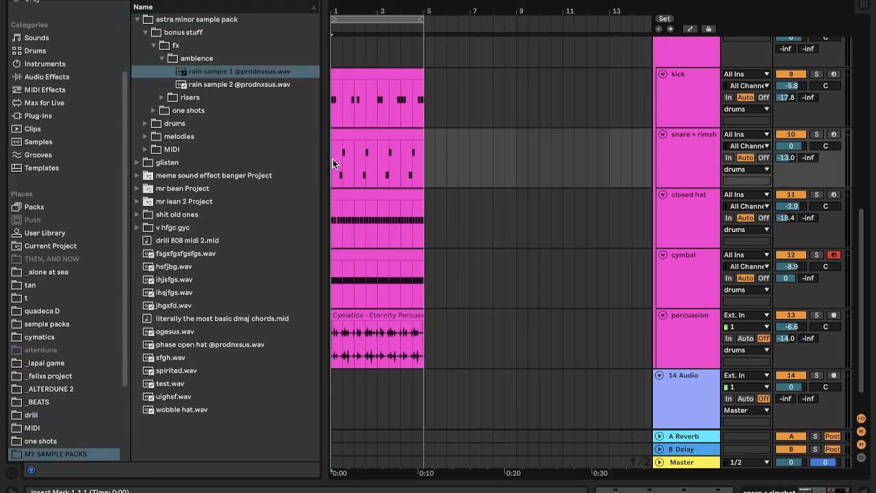
pyautogui.scroll(10, 332, 159)
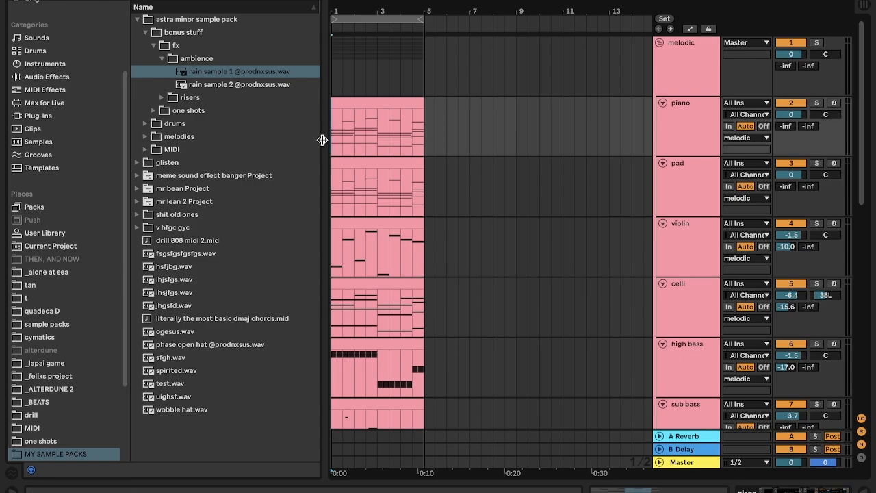
pyautogui.moveTo(322, 139); pyautogui.dragTo(248, 139)
pyautogui.scroll(-10, 267, 143)
pyautogui.click(221, 72)
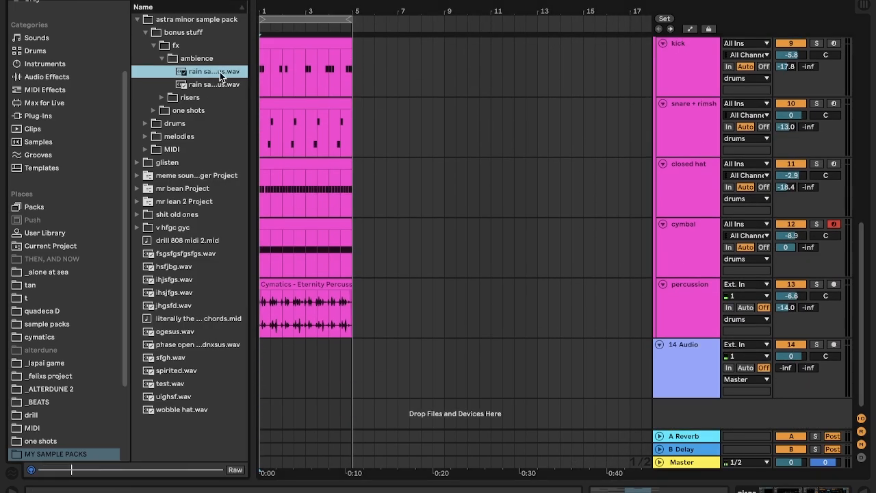
pyautogui.moveTo(216, 84); pyautogui.dragTo(376, 360)
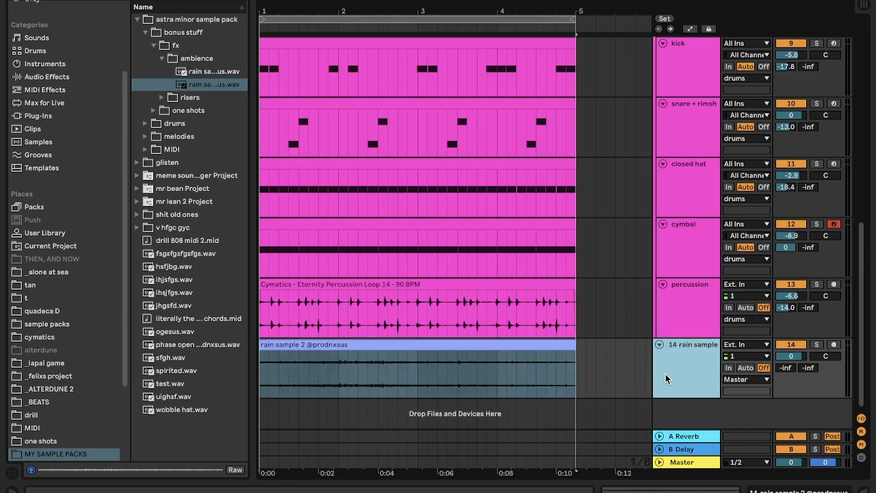
# Step: Duplicate the rain track, then group both copies with the group volume at -35 dB
pyautogui.hotkey('ctrl', 'd')
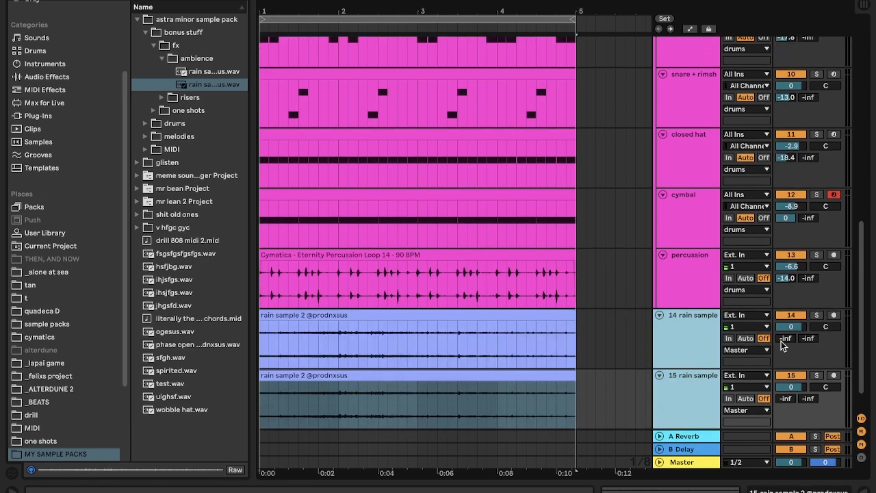
pyautogui.hotkey('ctrl', 'g')
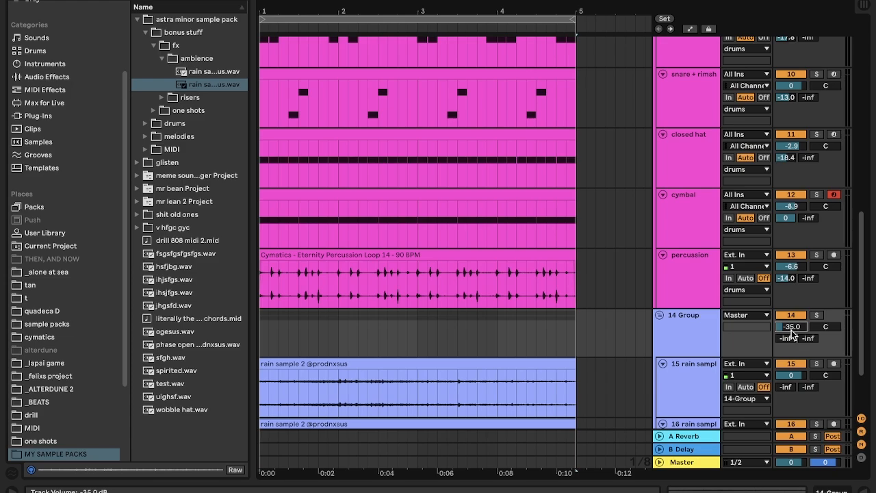
# Step: Shift the duplicated rain clip slightly later than the original rain clip
pyautogui.press('u')
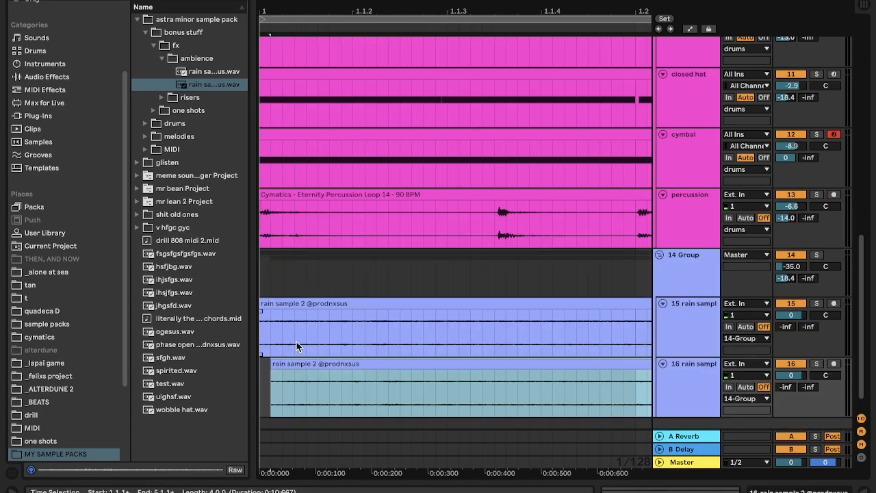
pyautogui.click(317, 313)
pyautogui.scroll(-5, 284, 350)
pyautogui.scroll(5, 284, 350)
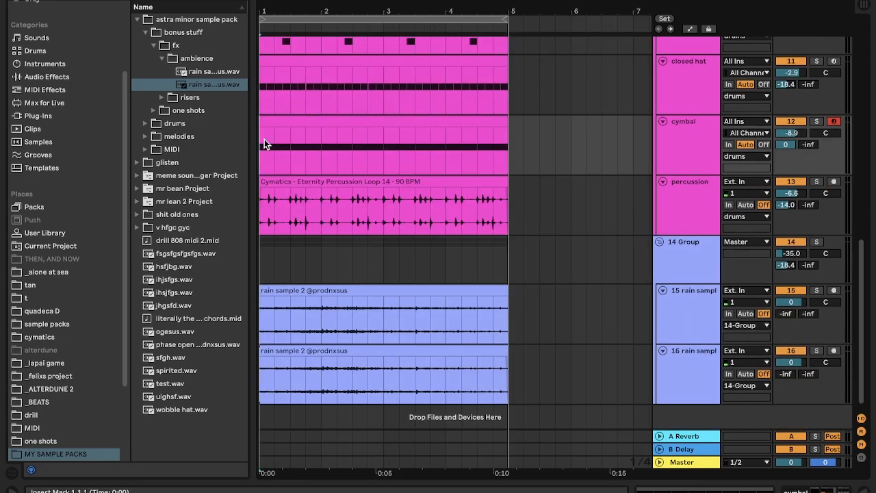
# Step: Freeze the piano, pad and cymbal tracks
pyautogui.scroll(10, 264, 139)
pyautogui.click(264, 139)
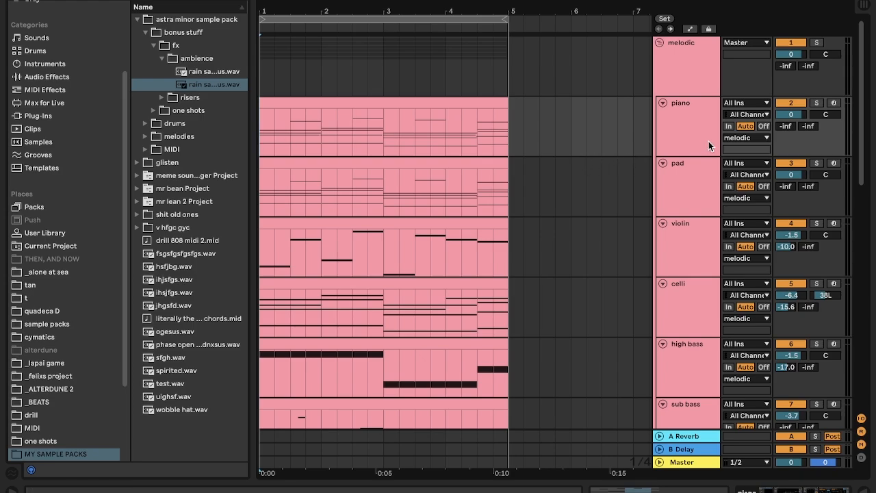
pyautogui.scroll(-10, 364, 88)
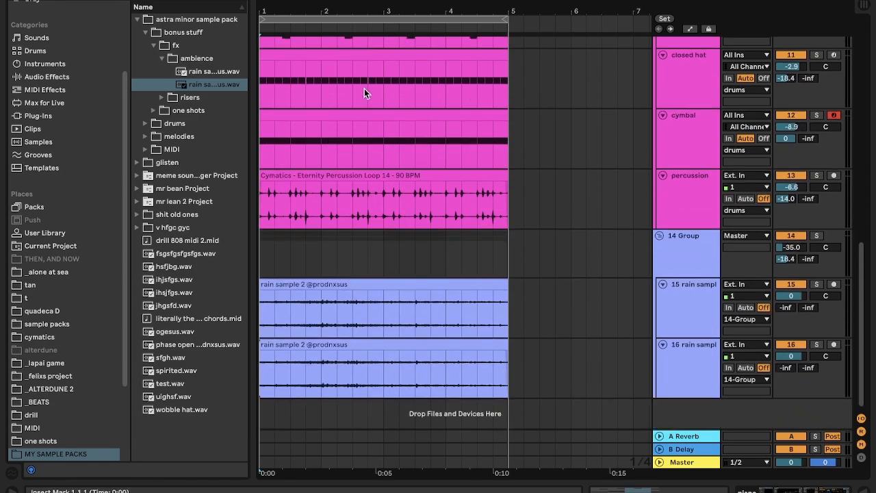
pyautogui.scroll(5, 364, 89)
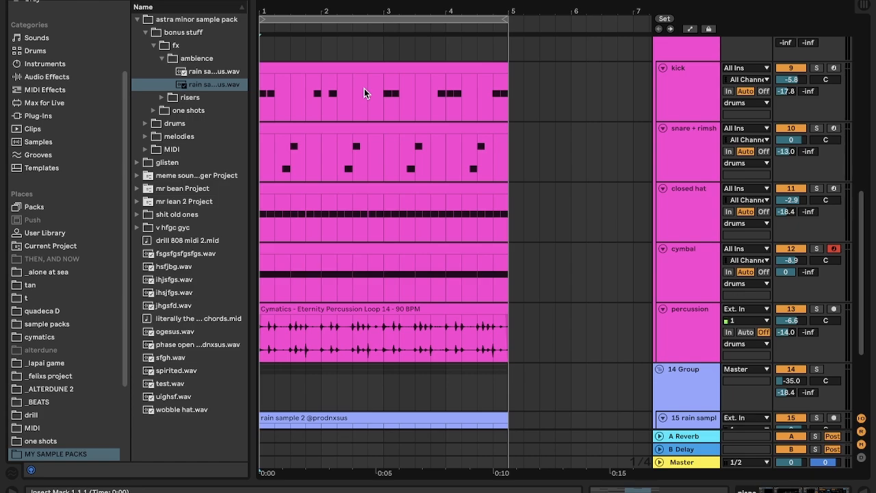
pyautogui.scroll(12, 263, 229)
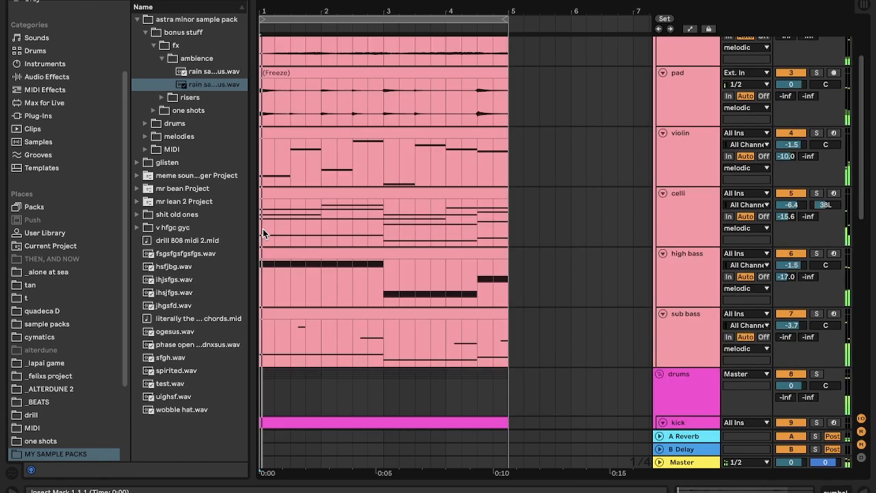
# Step: Rename the group holding the two rain sample tracks as rain
pyautogui.scroll(-12, 263, 233)
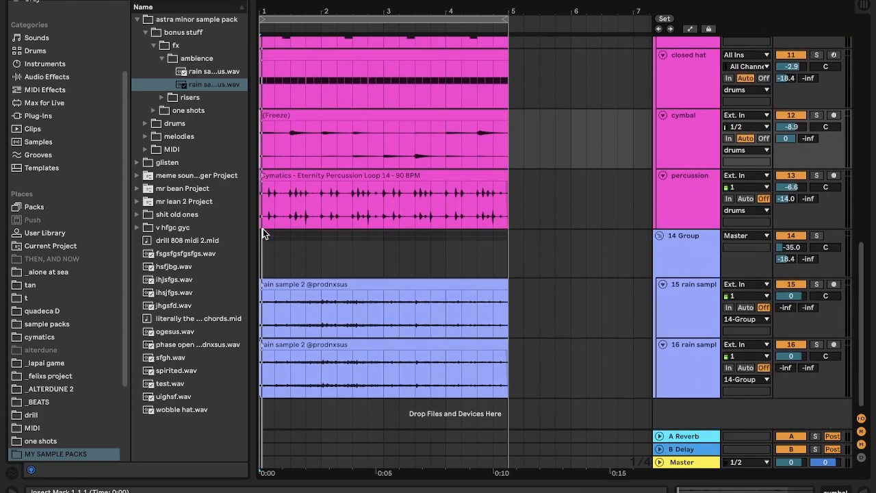
pyautogui.click(696, 249)
pyautogui.hotkey('ctrl', 'r')
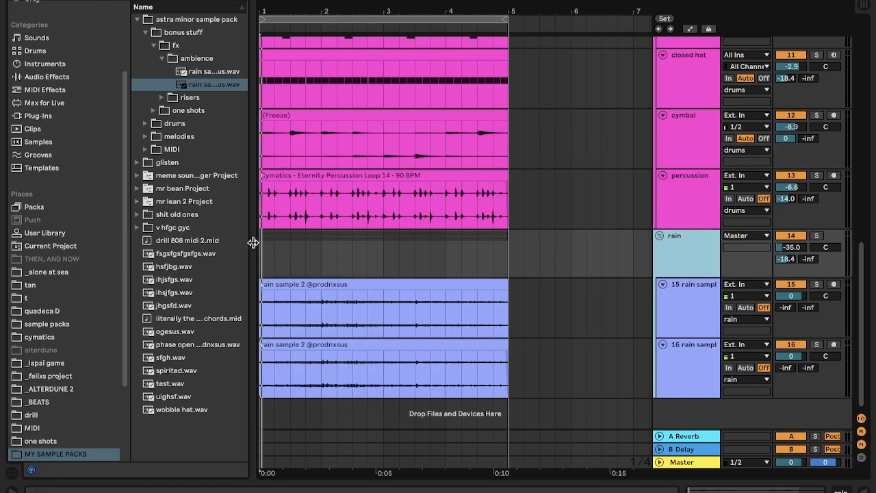
# Step: Add arrangement locators named intro at bar 1, chorus at bar 5, verse at bar 13 and chorus at bar 21
pyautogui.moveTo(252, 242); pyautogui.dragTo(212, 247)
pyautogui.scroll(10, 322, 217)
pyautogui.click(226, 29)
pyautogui.write('intro chorus ')
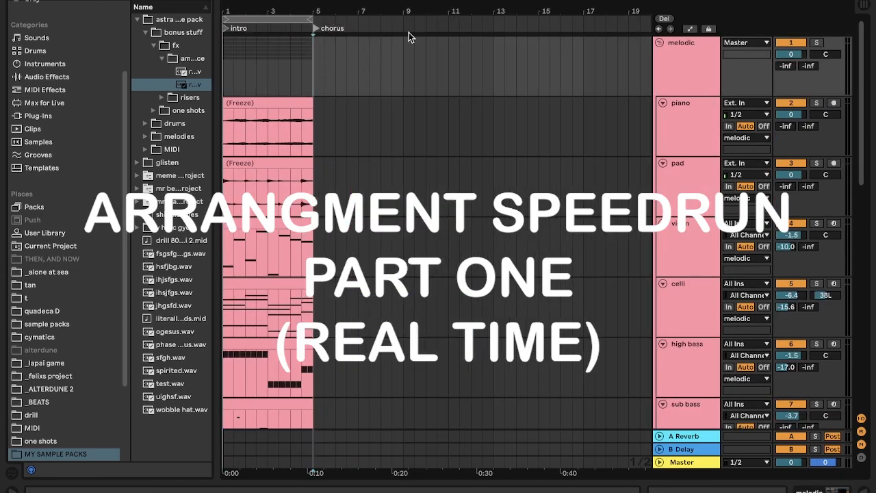
pyautogui.write('verse')
pyautogui.click(376, 29)
pyautogui.write('chorus')
# Step: Add locators named middle 8 at bar 29, chorus at bar 33 and outro at bar 41
pyautogui.click(433, 29)
pyautogui.write('middle 8')
pyautogui.hscroll(3, 497, 66)
pyautogui.click(497, 66)
pyautogui.write('chorus')
pyautogui.click(526, 60)
pyautogui.write('outro')
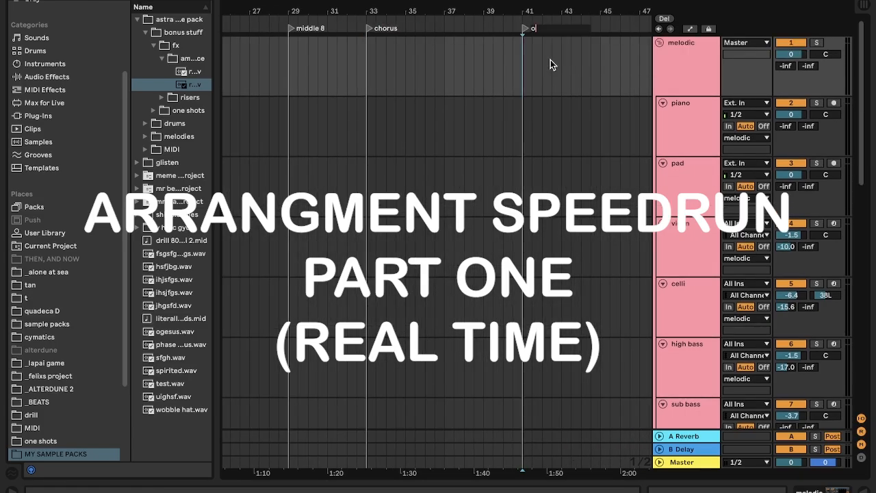
# Step: Repeat the four-bar section of all tracks up to bar 45 and extend the loop range to match
pyautogui.click(228, 59)
pyautogui.press('super+alt+b')
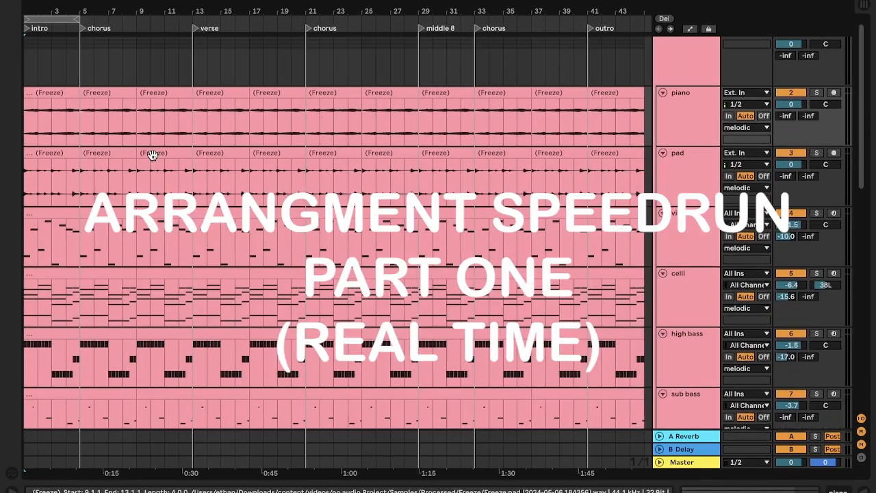
pyautogui.scroll(-5, 153, 155)
pyautogui.scroll(5, 395, 30)
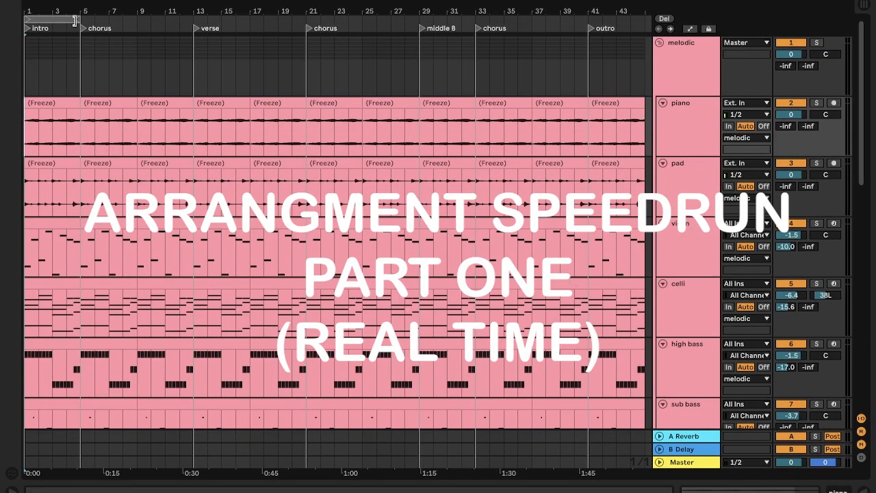
pyautogui.moveTo(76, 19); pyautogui.dragTo(645, 19)
# Step: Thin out the arrangement, deleting the violin and sub bass clips from the verse and the celli and high bass clips before it
pyautogui.click(57, 111)
pyautogui.press('Delete')
pyautogui.scroll(-5, 28, 99)
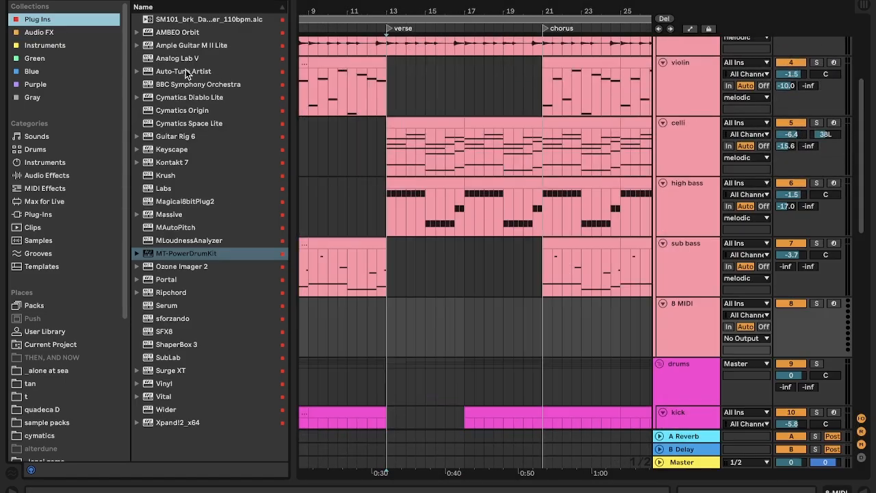
# Step: Load Analog Lab V on the empty MIDI track below sub bass and open the instrument's interface
pyautogui.click(183, 47)
pyautogui.click(176, 58)
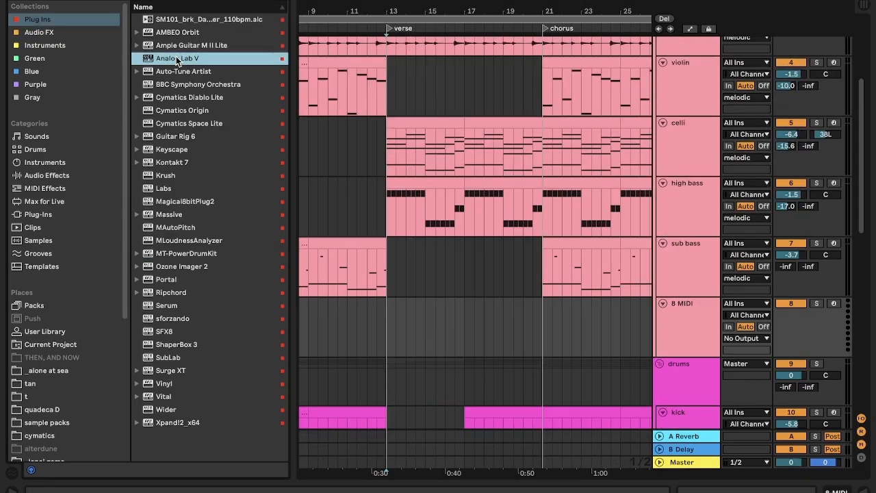
pyautogui.doubleClick(176, 58)
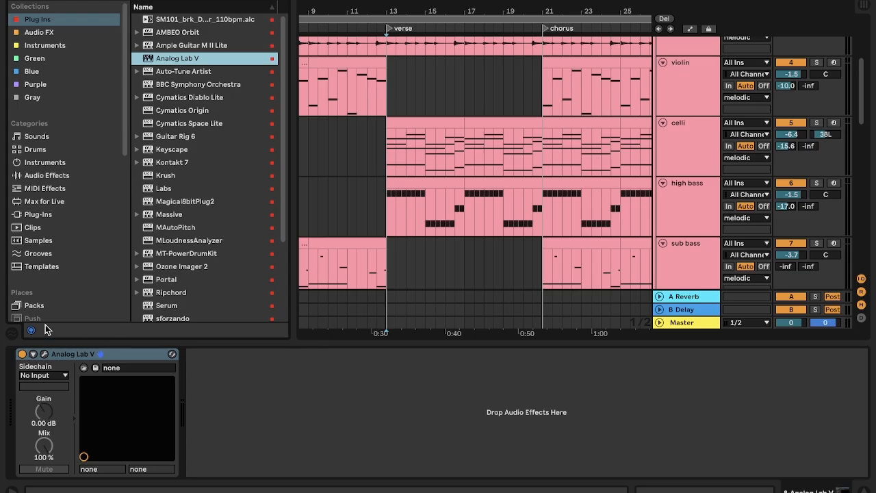
pyautogui.click(45, 354)
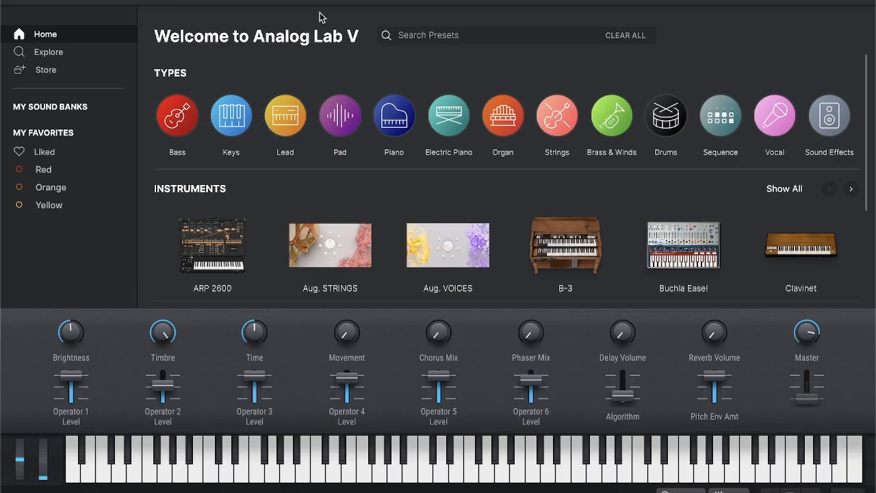
# Step: Search the Analog Lab V presets for mallet and load the Mallets Dream preset
pyautogui.click(438, 41)
pyautogui.write('mallet')
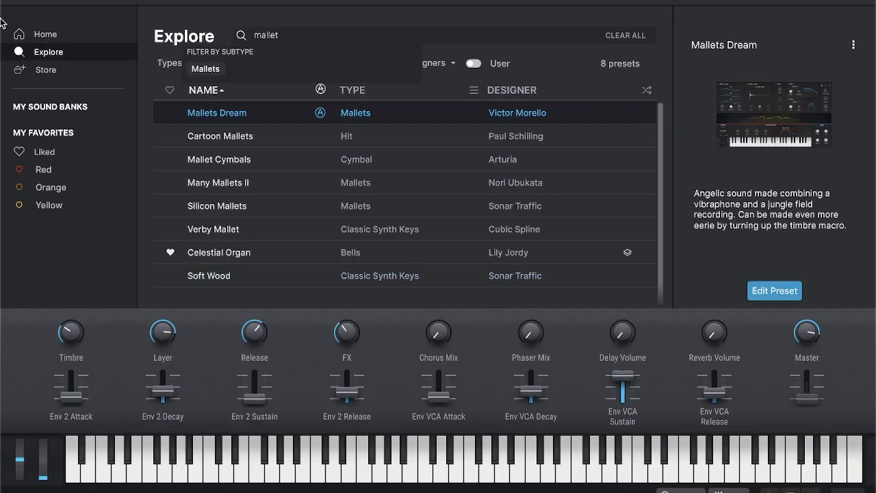
pyautogui.click(49, 155)
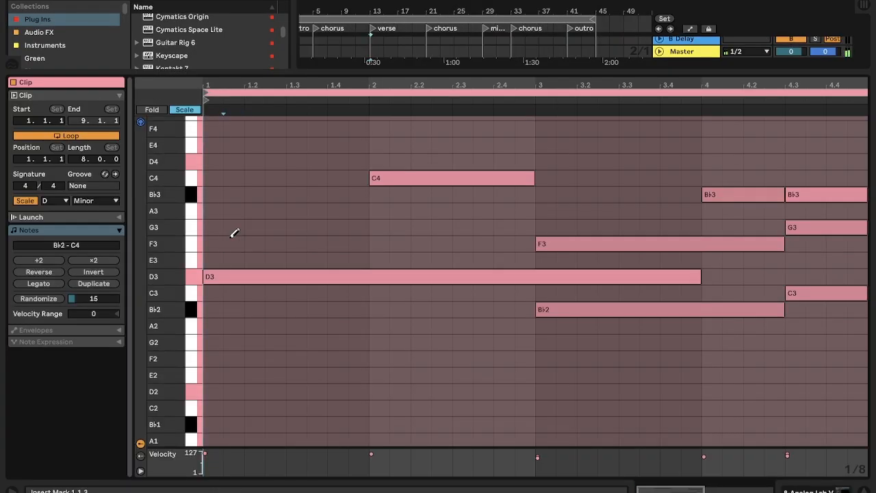
# Step: Rework the clip's first bar into a rising arpeggio of eighth notes D3, F3, A3 and C4, one on each beat
pyautogui.click(251, 244)
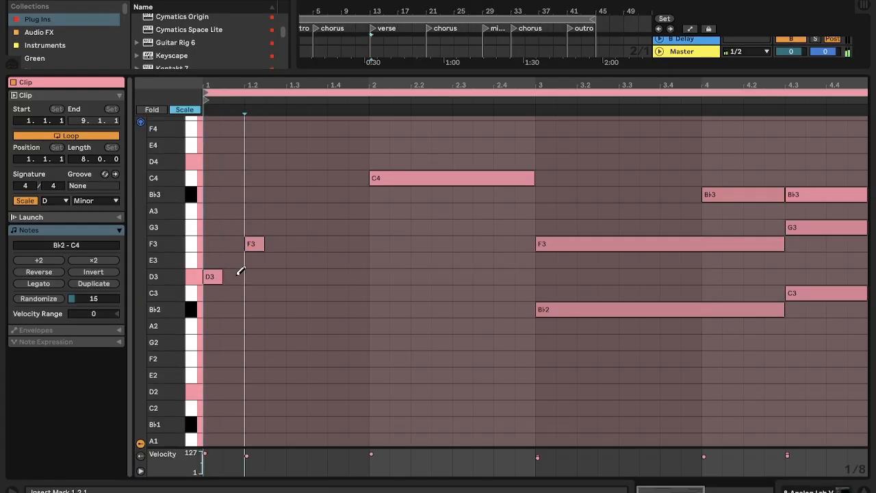
pyautogui.click(295, 210)
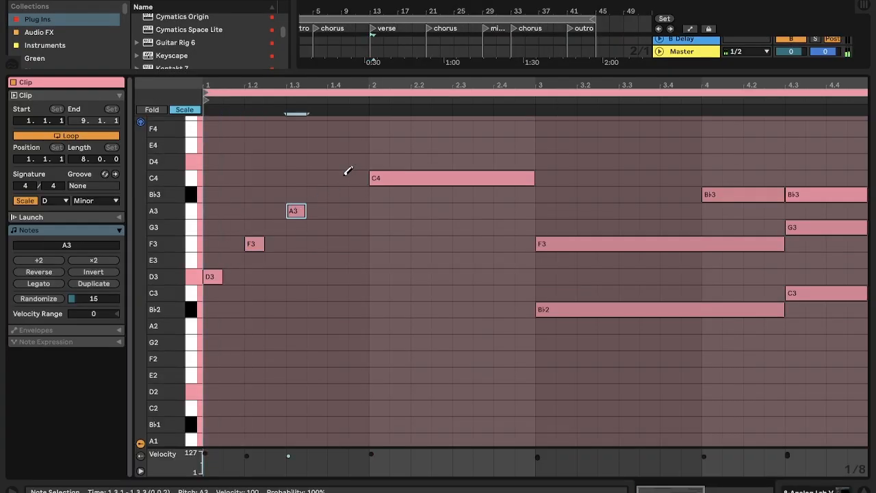
pyautogui.click(377, 175)
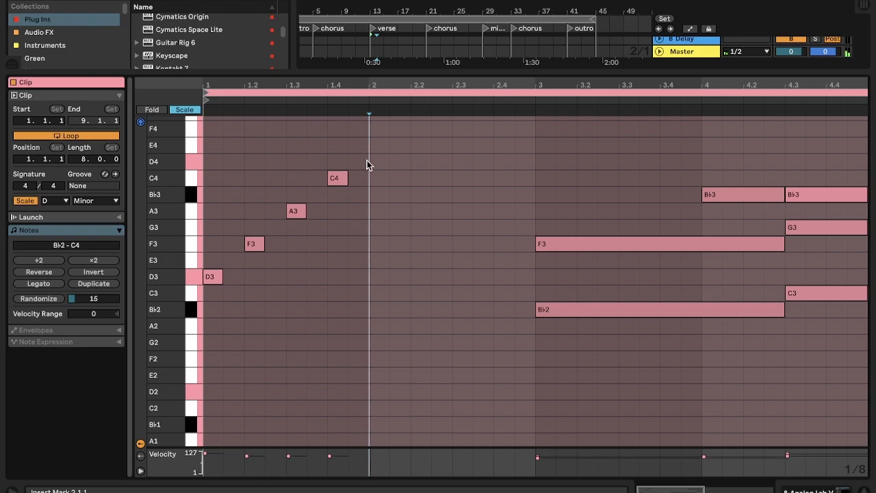
pyautogui.click(382, 210)
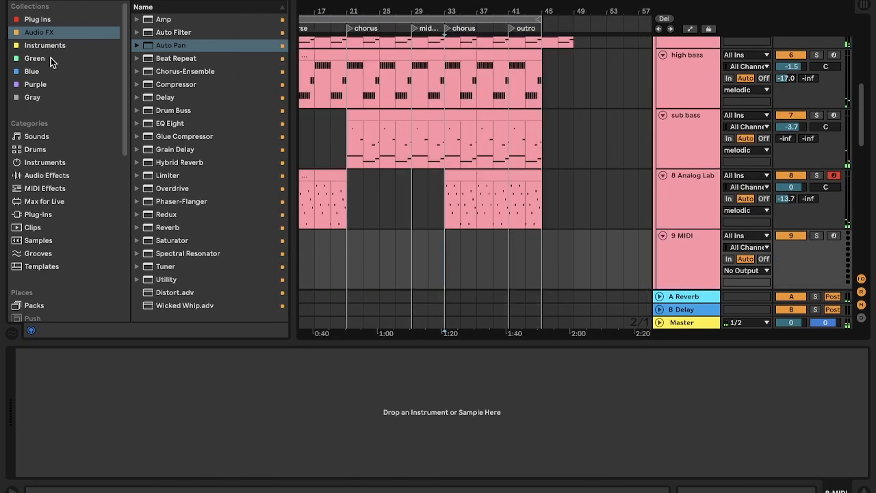
# Step: Load Analog Lab V on the empty MIDI track below the first Analog Lab track and open its Lead presets
pyautogui.click(37, 19)
pyautogui.click(195, 55)
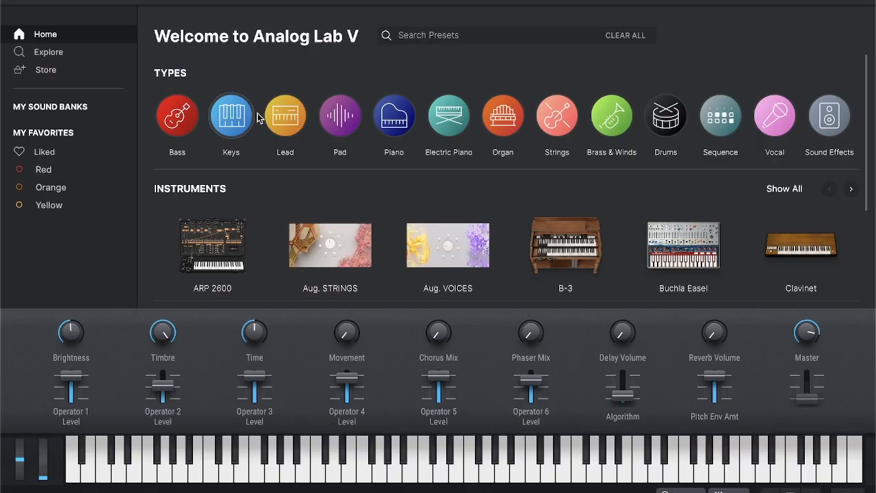
pyautogui.click(299, 111)
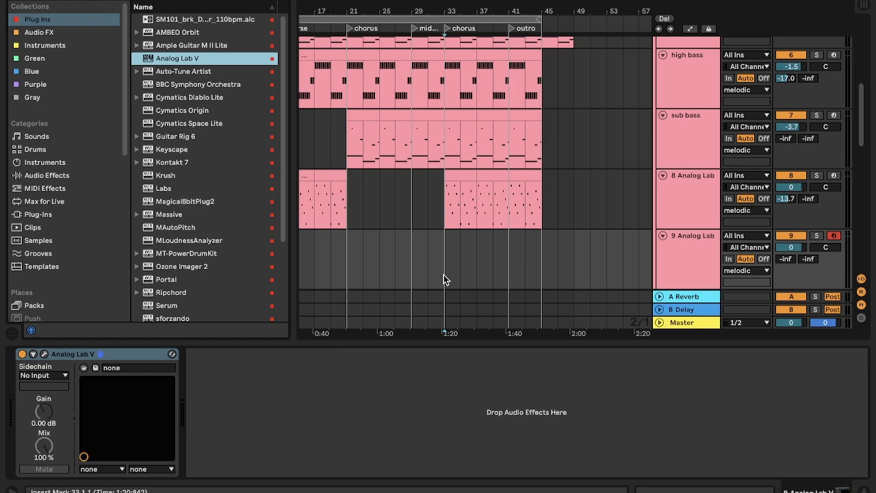
pyautogui.scroll(5, 479, 164)
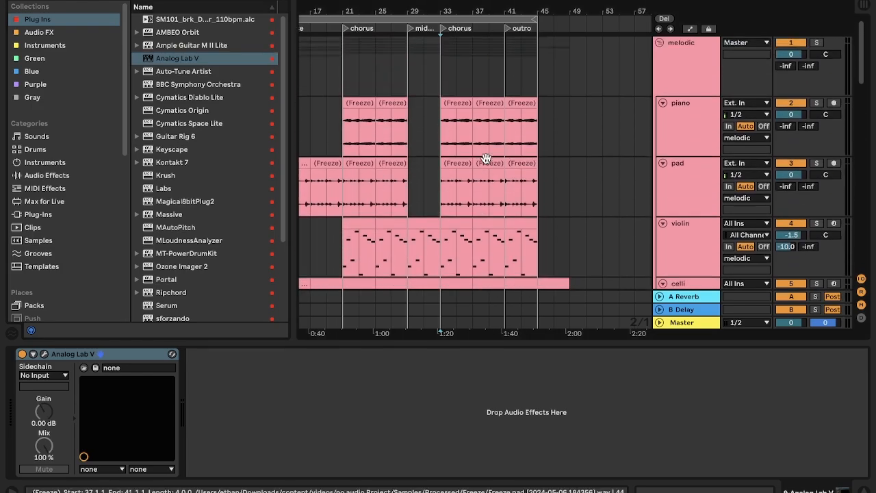
# Step: Copy the celli section from bar 33 to bar 37 onto the 9 Analog Lab track at bar 33
pyautogui.click(468, 100)
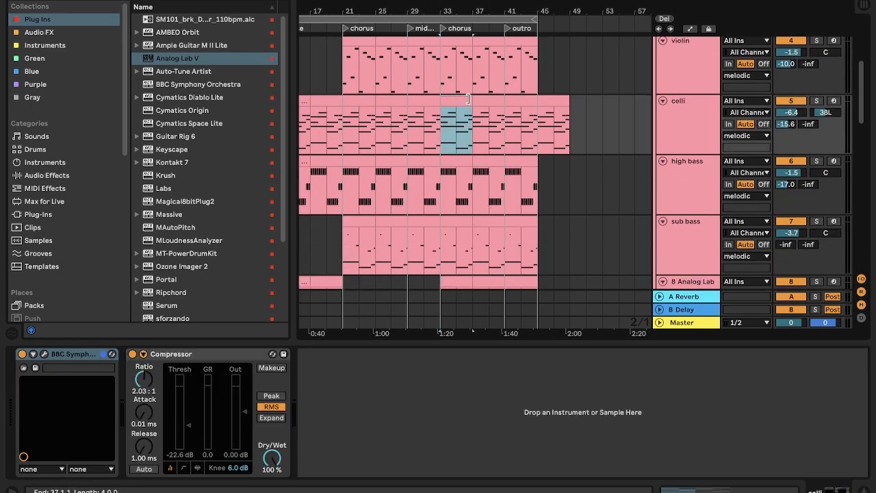
pyautogui.scroll(-5, 451, 132)
pyautogui.click(441, 196)
pyautogui.press('super+v')
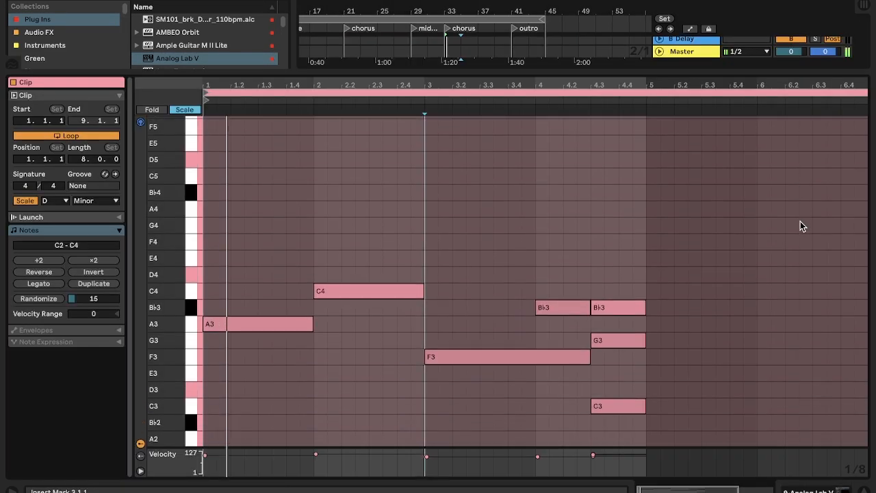
# Step: Shorten the F3 note to end at bar 4, and delete the B♭3, C3 and C2 notes starting at 4.3
pyautogui.moveTo(590, 356); pyautogui.dragTo(536, 356)
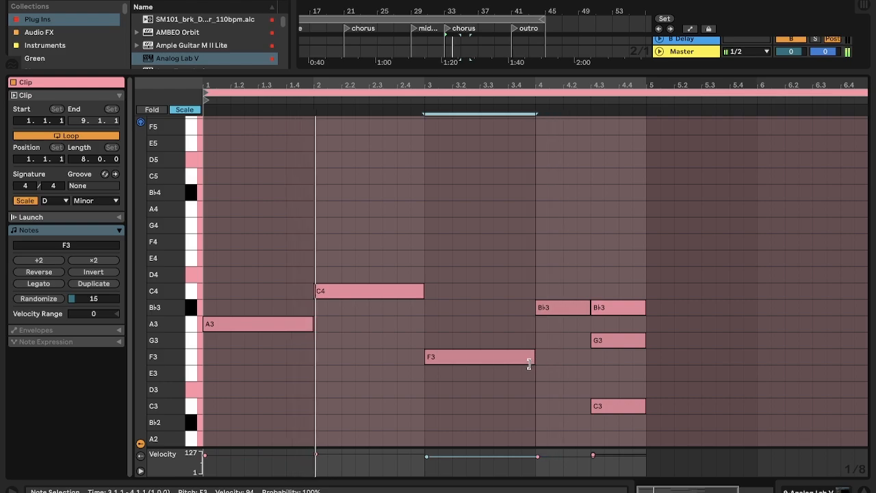
pyautogui.click(600, 324)
pyautogui.doubleClick(609, 307)
pyautogui.scroll(-3, 616, 335)
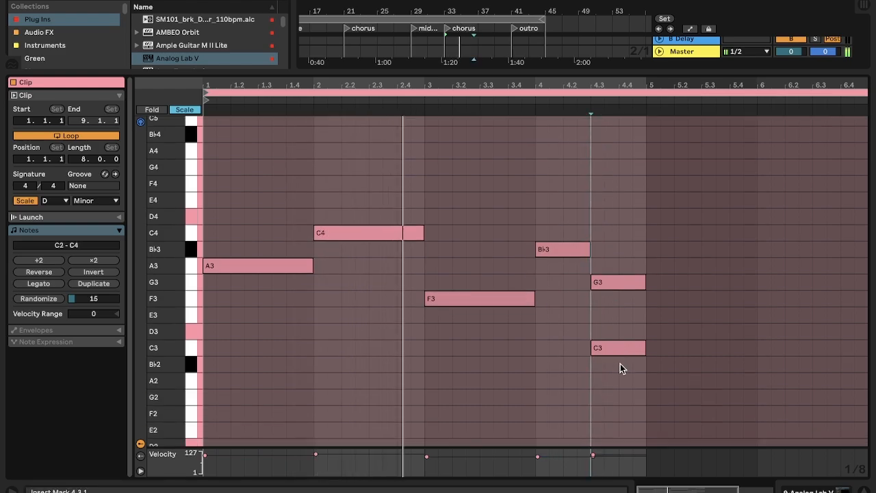
pyautogui.doubleClick(613, 350)
pyautogui.scroll(-5, 613, 353)
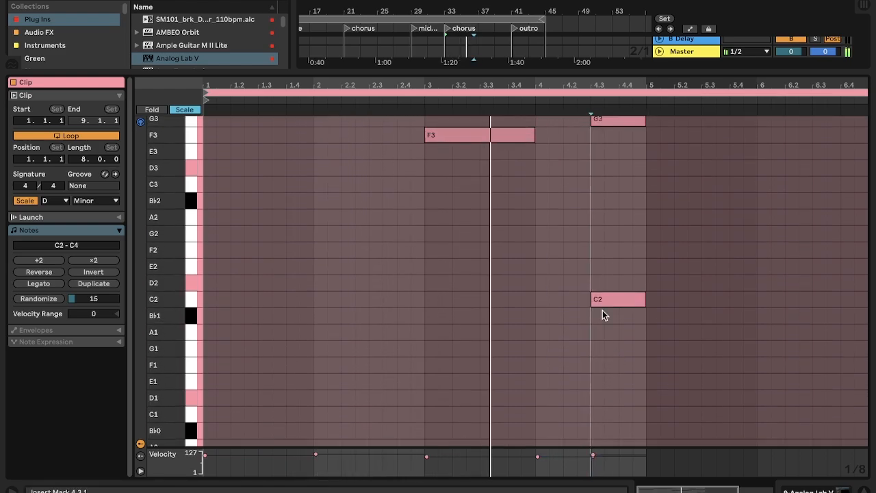
pyautogui.doubleClick(613, 304)
pyautogui.scroll(5, 624, 317)
pyautogui.scroll(4, 609, 297)
pyautogui.hotkey('ctrl', 'a')
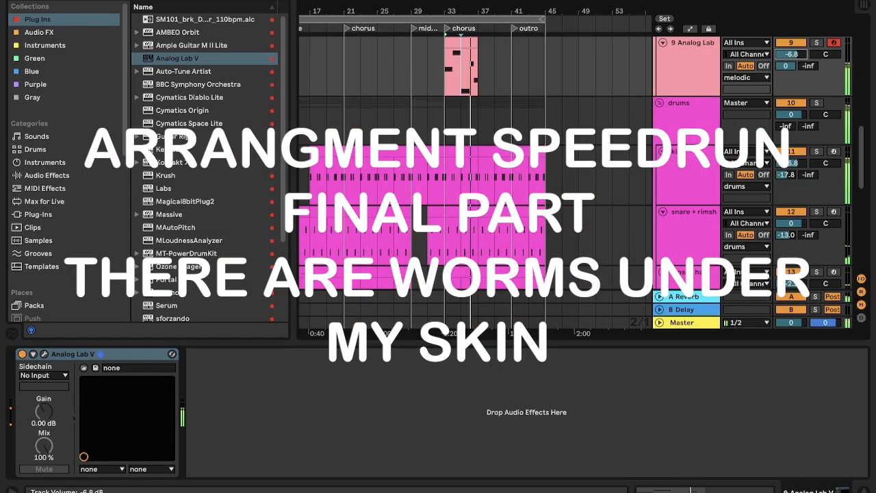
# Step: Add Chorus-Ensemble to the Analog Lab track and close the audio preferences
pyautogui.doubleClick(185, 72)
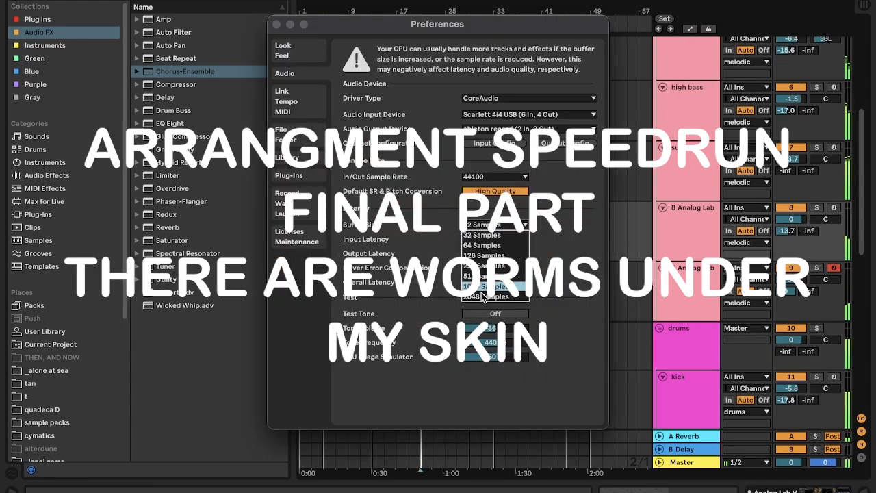
pyautogui.click(277, 25)
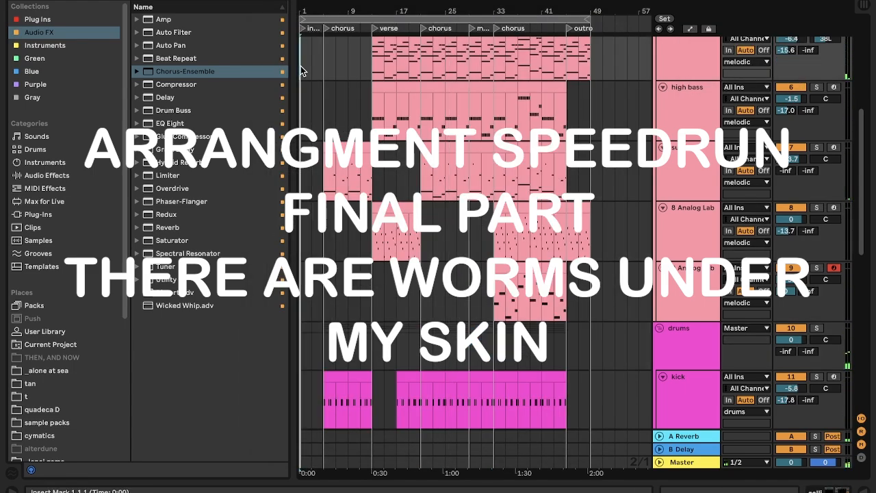
# Step: Freeze and flatten the 8 Analog Lab and 9 Analog Lab tracks into audio
pyautogui.scroll(5, 304, 71)
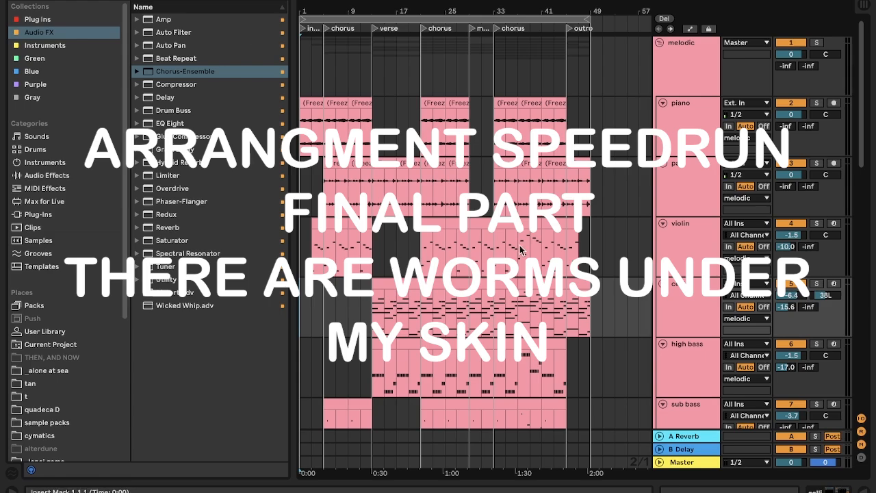
pyautogui.scroll(-10, 521, 249)
pyautogui.rightClick(669, 175)
pyautogui.click(705, 305)
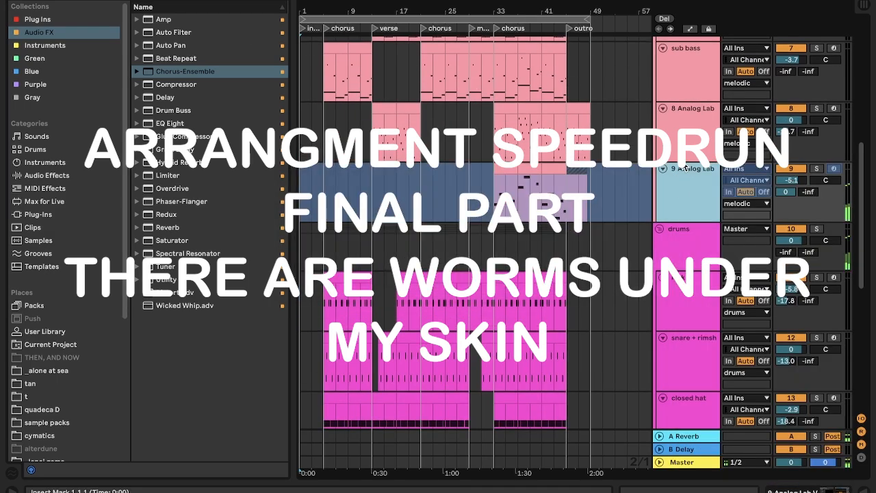
pyautogui.rightClick(696, 137)
pyautogui.click(727, 218)
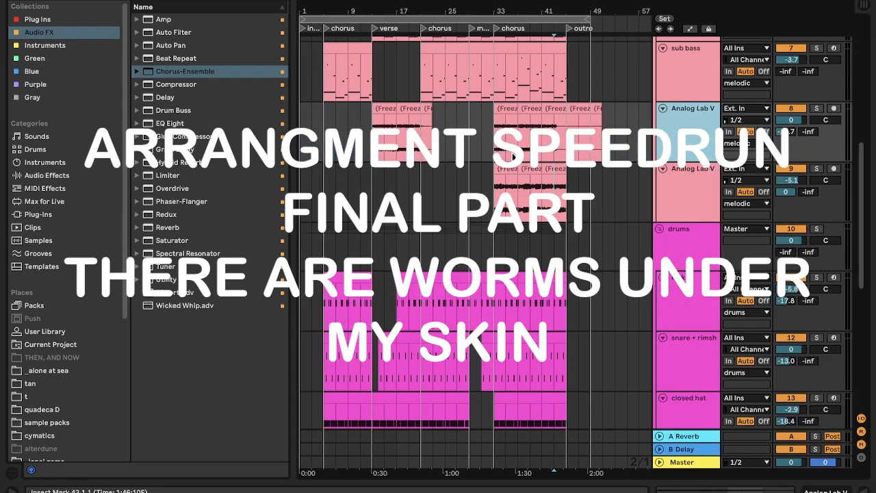
# Step: Play the outro from bar 45 and look over the melodic tracks
pyautogui.click(577, 158)
pyautogui.scroll(6, 576, 158)
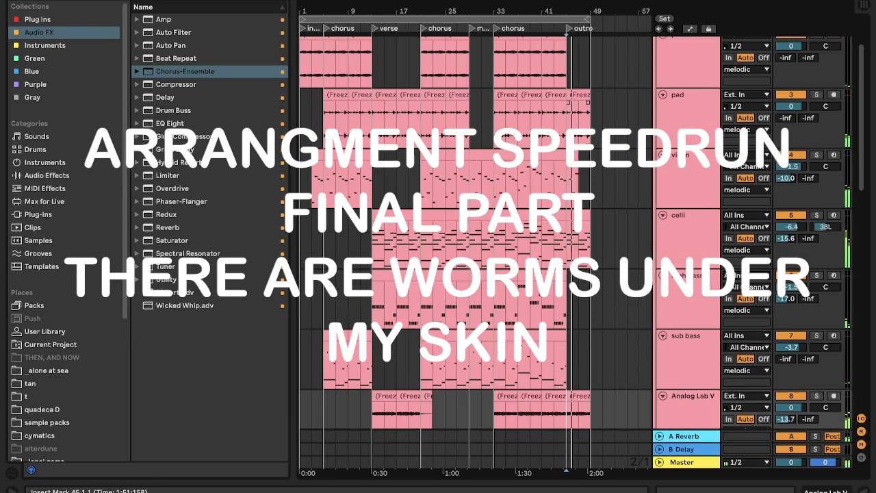
pyautogui.scroll(5, 576, 158)
pyautogui.scroll(-1, 576, 158)
pyautogui.scroll(-6, 577, 158)
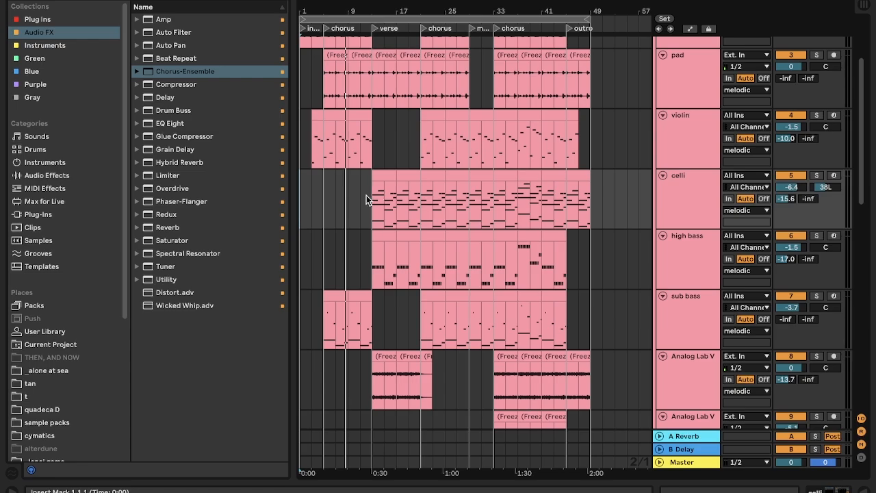
# Step: Place the insert marker at bar 1 and narrow the browser to give the arrangement more room
pyautogui.click(304, 137)
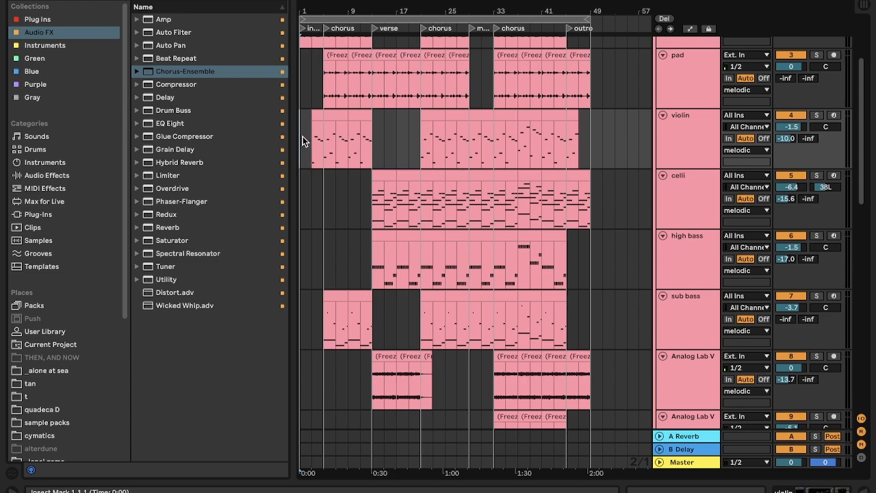
pyautogui.scroll(4, 302, 136)
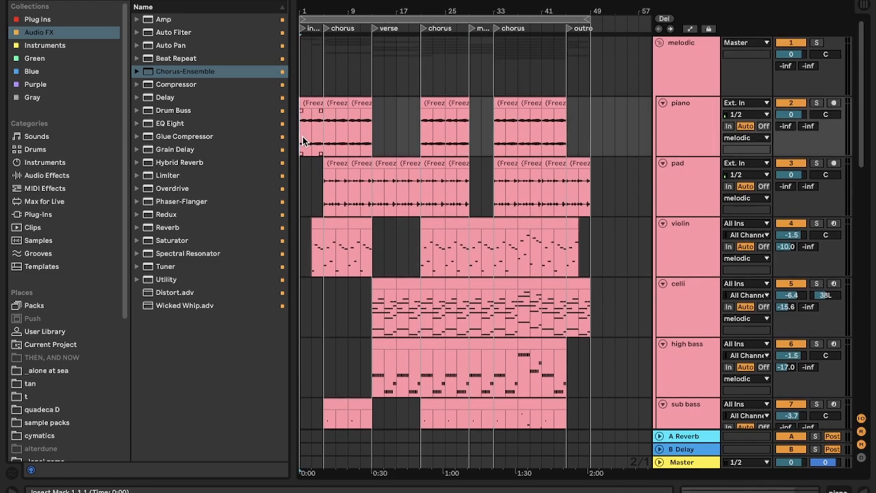
pyautogui.moveTo(288, 135); pyautogui.dragTo(246, 164)
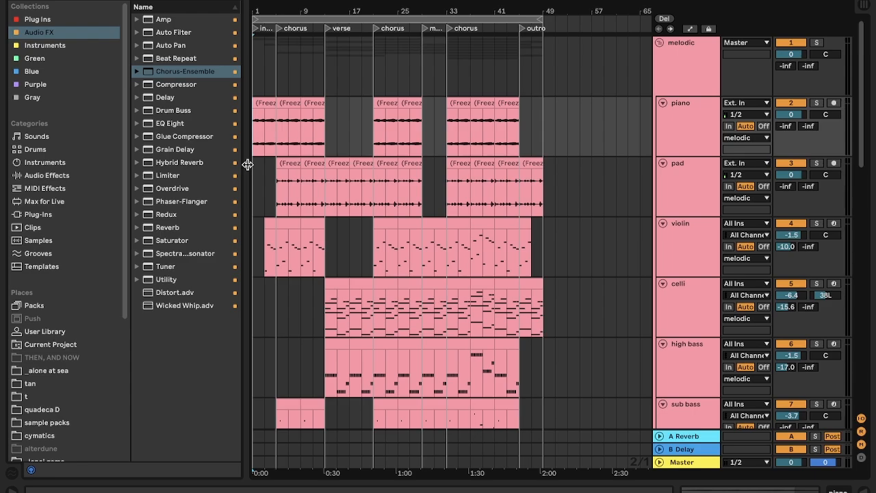
# Step: Examine the melodic variation from bar 37 in the final chorus across the piano, bass and Analog Lab V tracks
pyautogui.click(475, 102)
pyautogui.press('+')
pyautogui.press('+')
pyautogui.press('+')
pyautogui.click(453, 139)
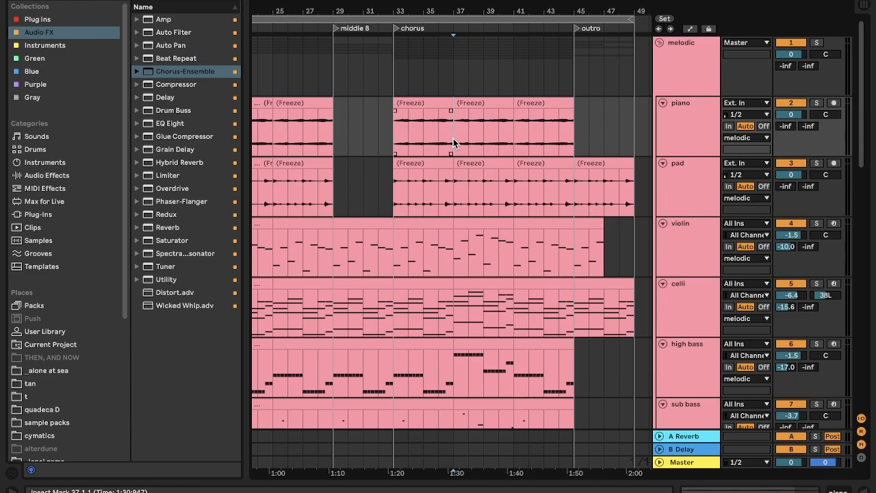
pyautogui.scroll(-5, 453, 139)
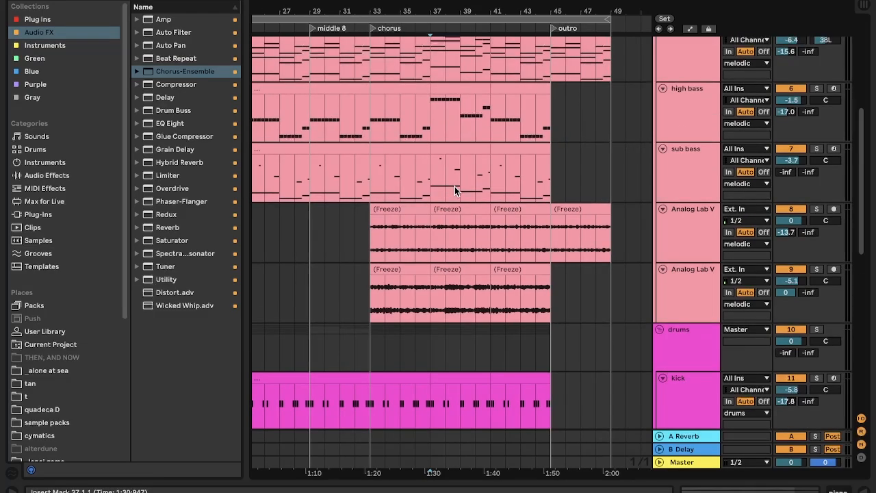
pyautogui.doubleClick(450, 219)
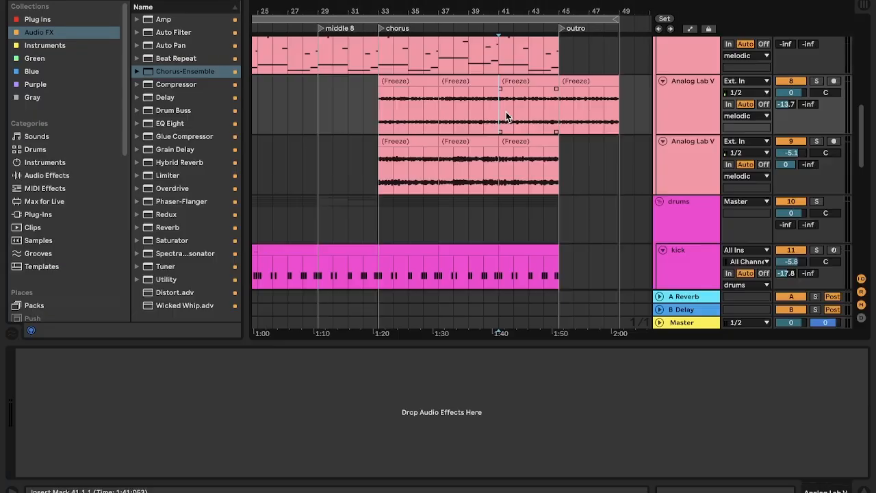
# Step: Compare the melodic clips across the outro from bar 45 and bring up the high bass track's device chain
pyautogui.scroll(-3, 507, 117)
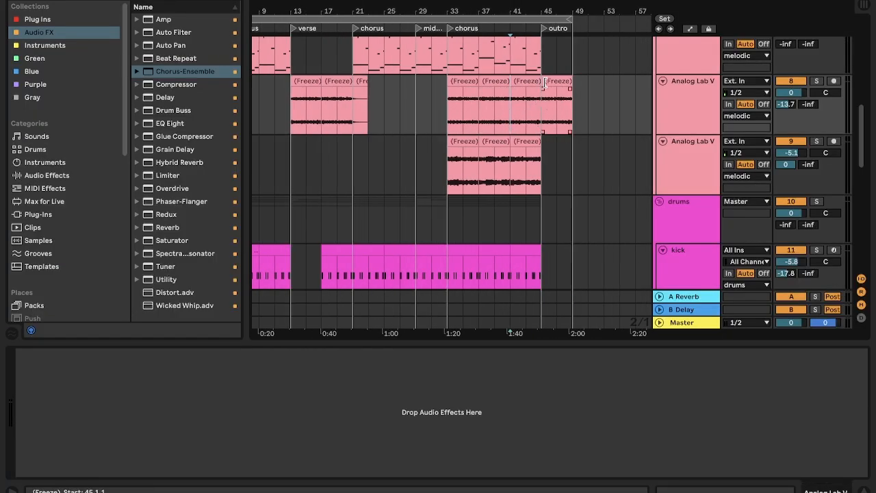
pyautogui.scroll(6, 546, 92)
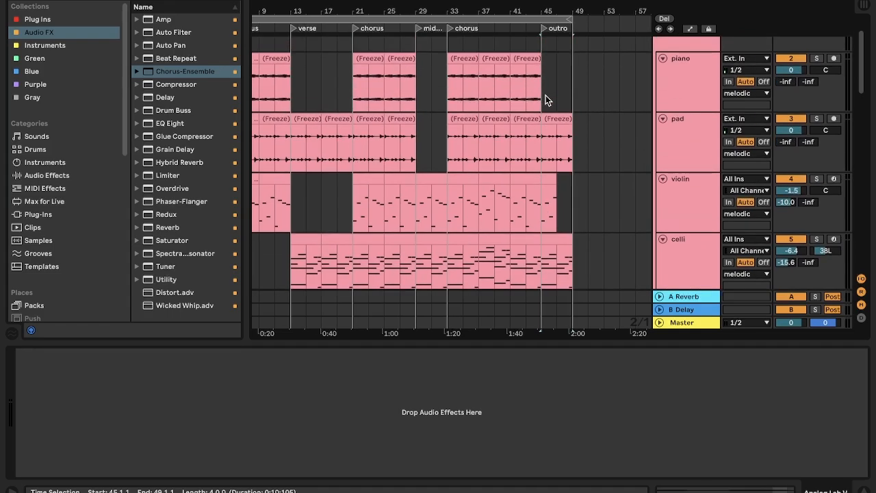
pyautogui.scroll(-5, 541, 209)
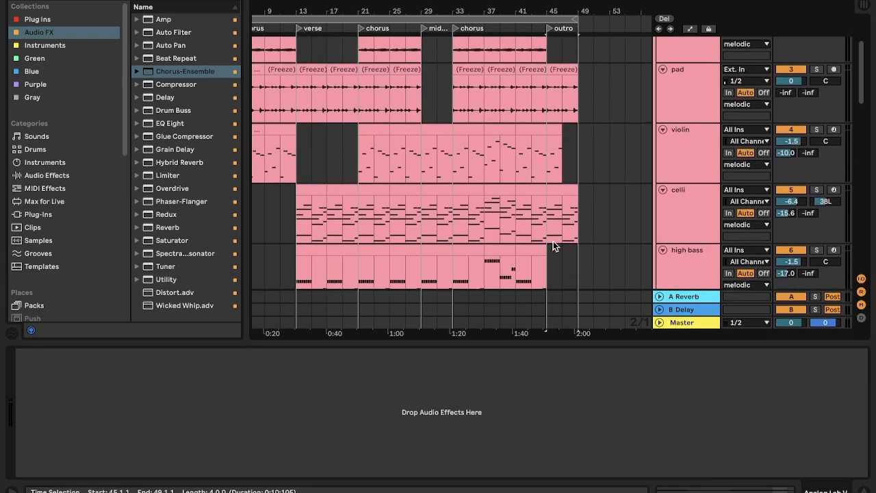
pyautogui.scroll(-2, 504, 174)
pyautogui.click(558, 177)
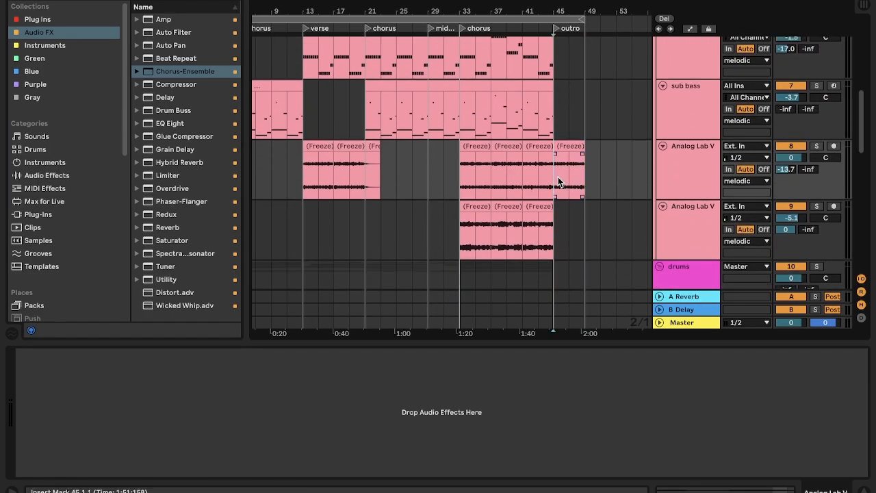
pyautogui.scroll(4, 555, 177)
pyautogui.click(684, 173)
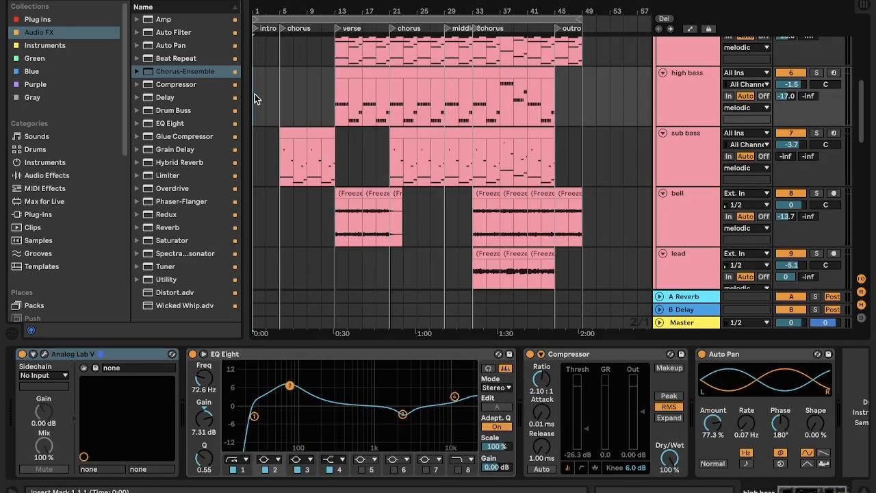
# Step: Play the whole arrangement from the intro and look over the melodic, drum and rain tracks
pyautogui.scroll(6, 255, 94)
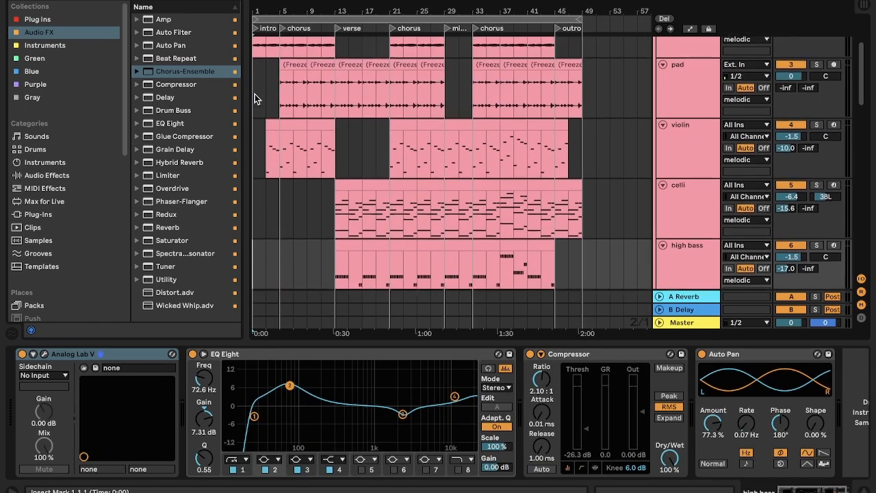
pyautogui.scroll(2, 255, 94)
pyautogui.click(256, 123)
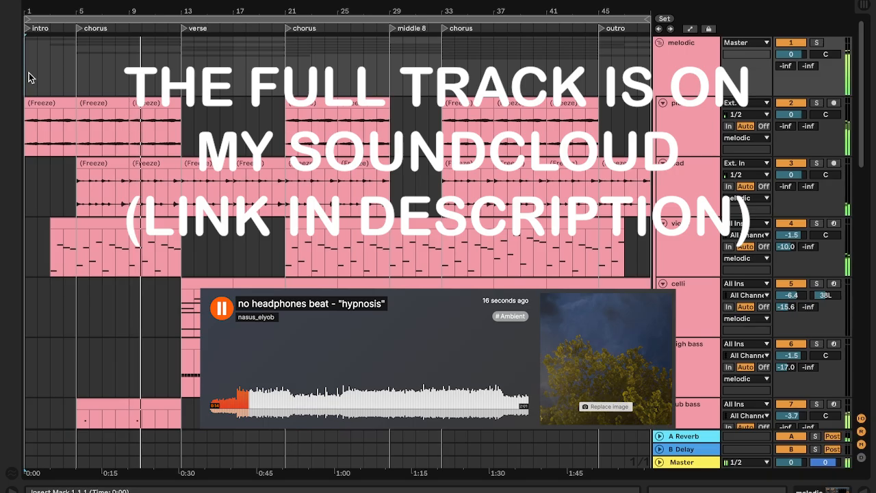
pyautogui.scroll(-10, 28, 76)
pyautogui.scroll(3, 28, 73)
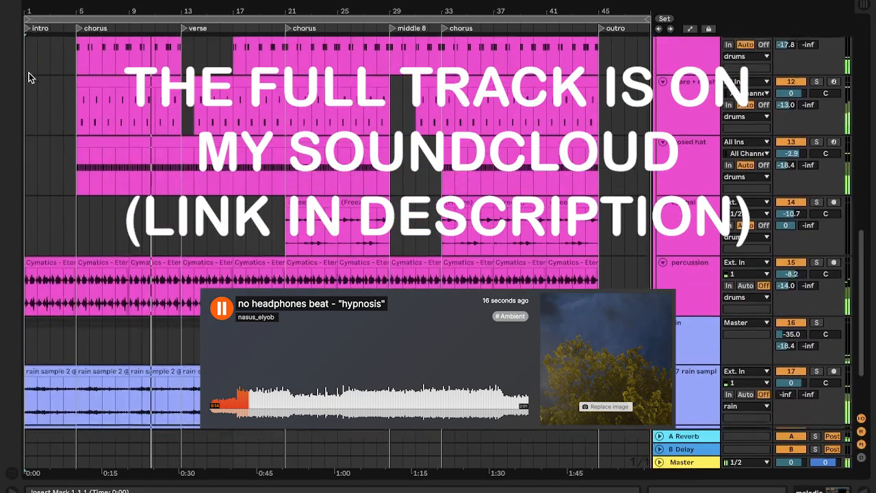
pyautogui.scroll(8, 29, 72)
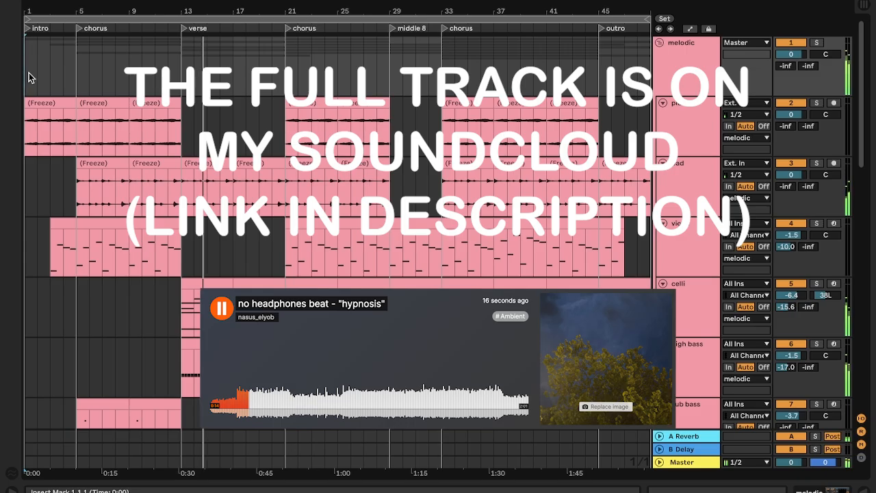
pyautogui.scroll(-5, 144, 219)
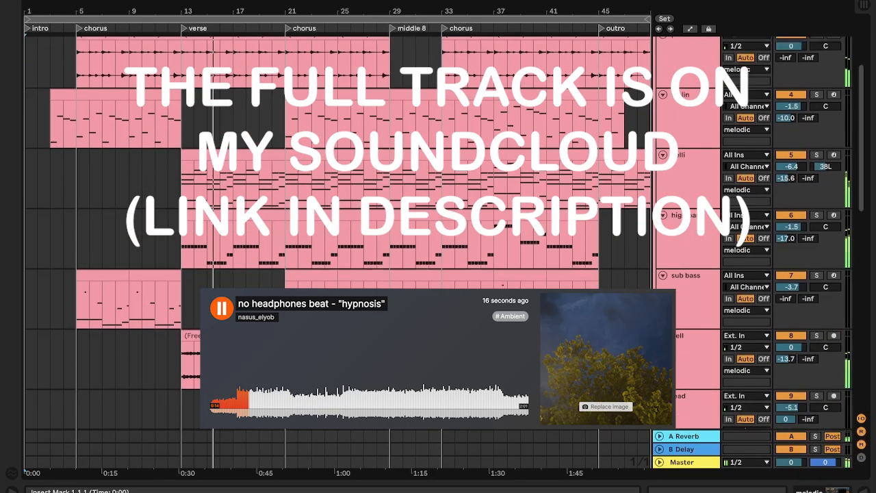
pyautogui.scroll(4, 137, 219)
pyautogui.scroll(5, 152, 219)
pyautogui.hscroll(2, 152, 219)
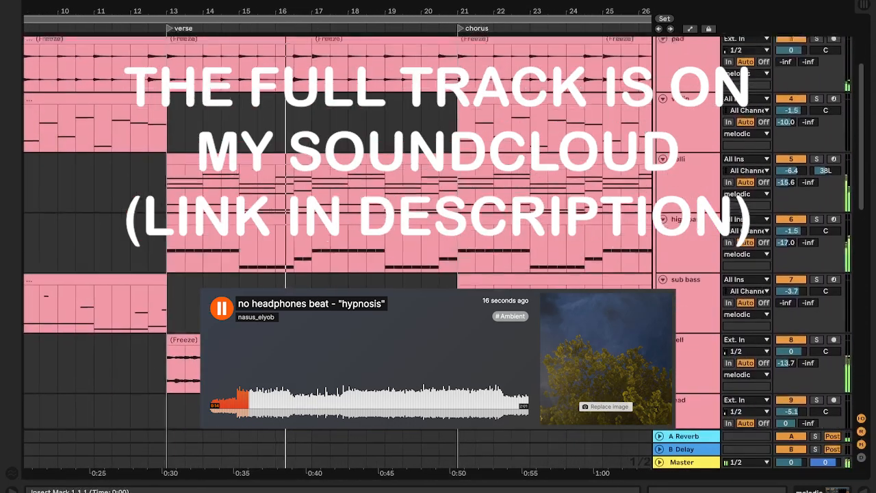
pyautogui.scroll(-5, 152, 219)
pyautogui.scroll(-2, 153, 219)
pyautogui.scroll(1, 153, 219)
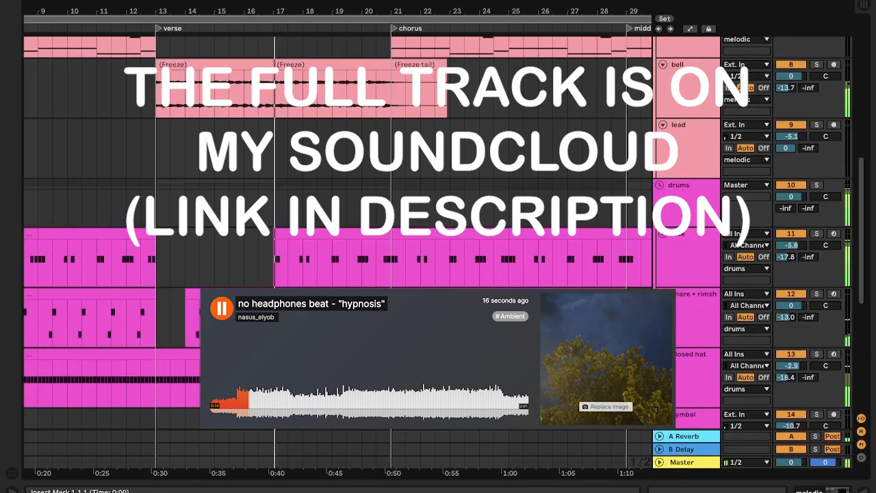
pyautogui.scroll(-4, 155, 233)
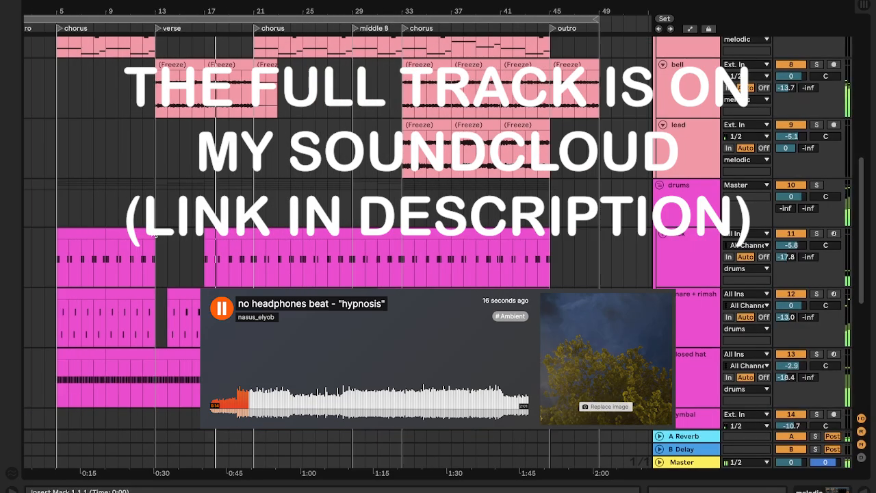
pyautogui.scroll(2, 155, 234)
pyautogui.scroll(10, 154, 234)
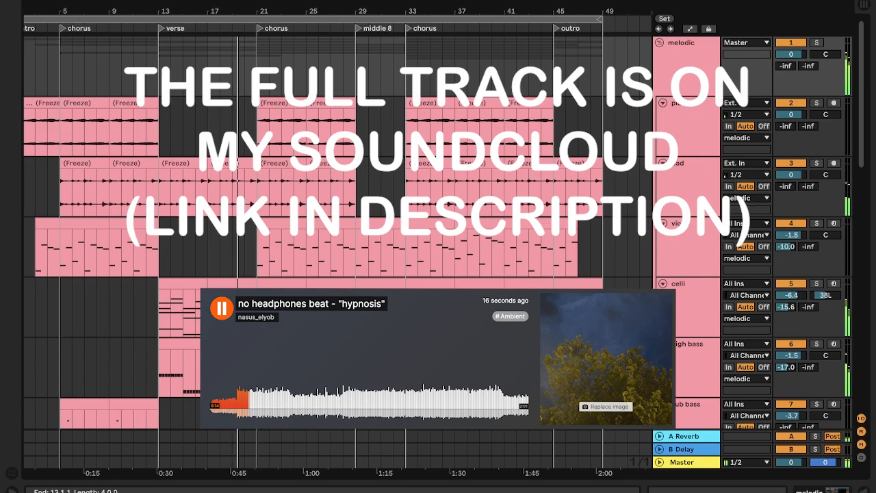
pyautogui.scroll(-2, 155, 233)
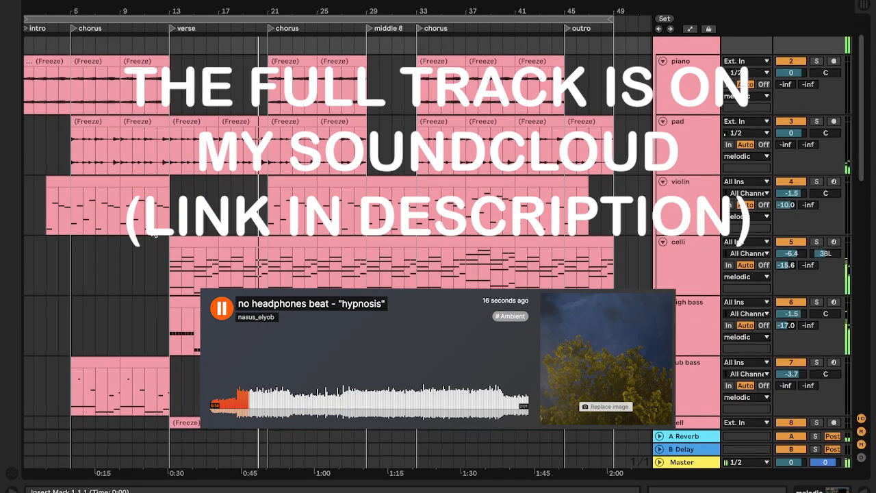
pyautogui.scroll(-1, 155, 234)
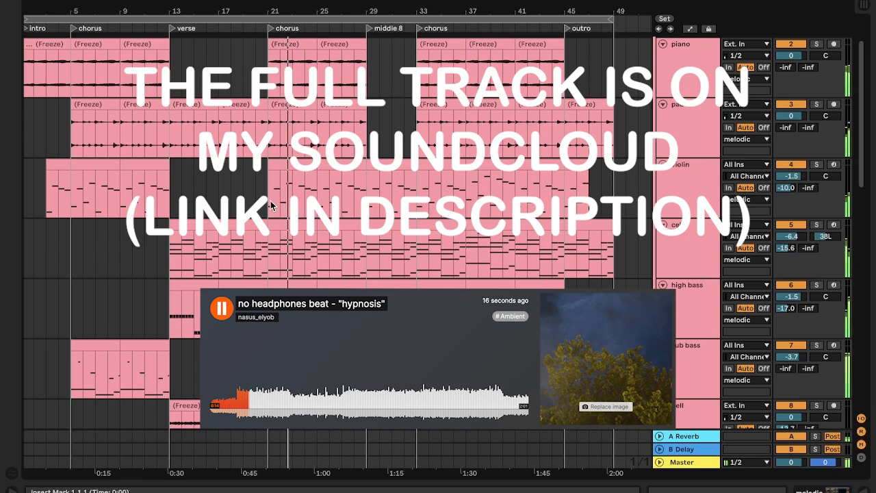
# Step: Check the sidechain Compressor on the melodic group and hide its device chain again
pyautogui.scroll(3, 271, 206)
pyautogui.click(685, 67)
pyautogui.click(804, 489)
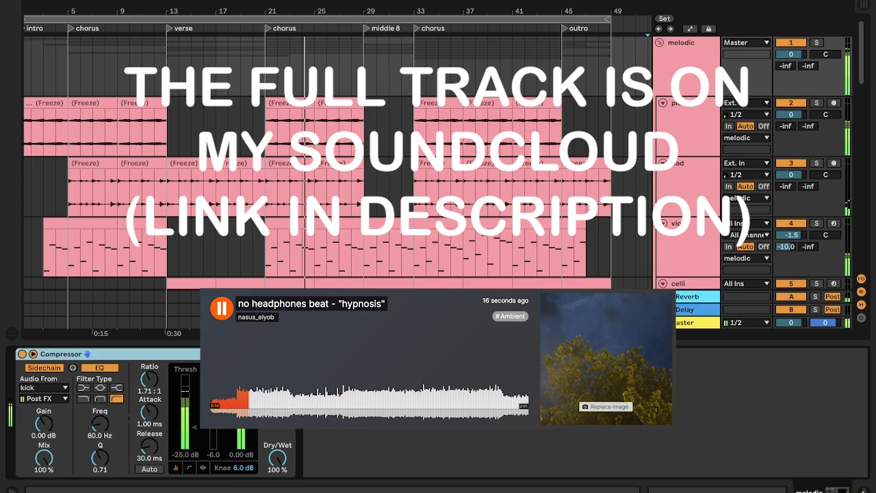
pyautogui.click(864, 490)
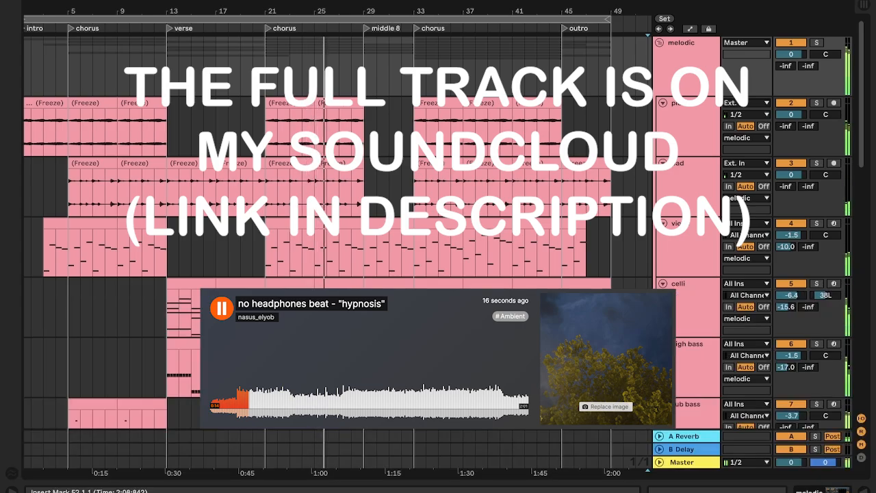
# Step: Look over the drum, bass, bell and lead tracks while the second chorus and middle 8 play
pyautogui.scroll(-15, 335, 232)
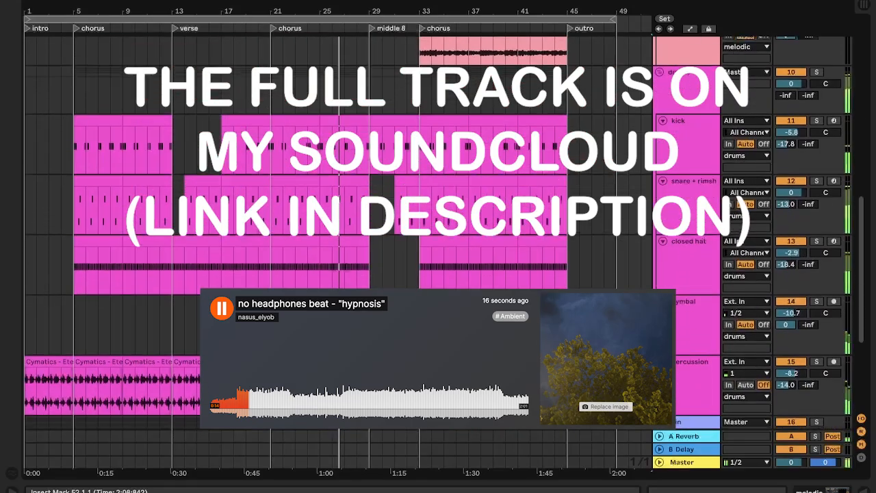
pyautogui.scroll(10, 336, 233)
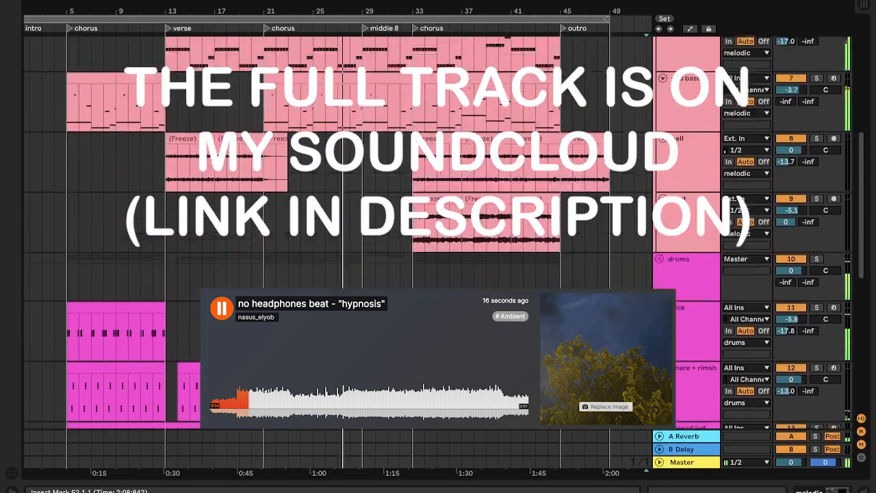
pyautogui.scroll(5, 335, 233)
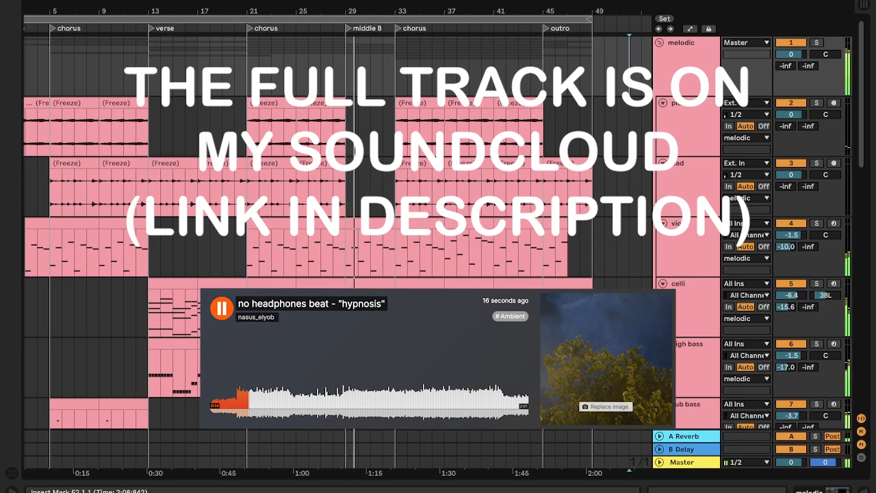
pyautogui.scroll(-5, 336, 232)
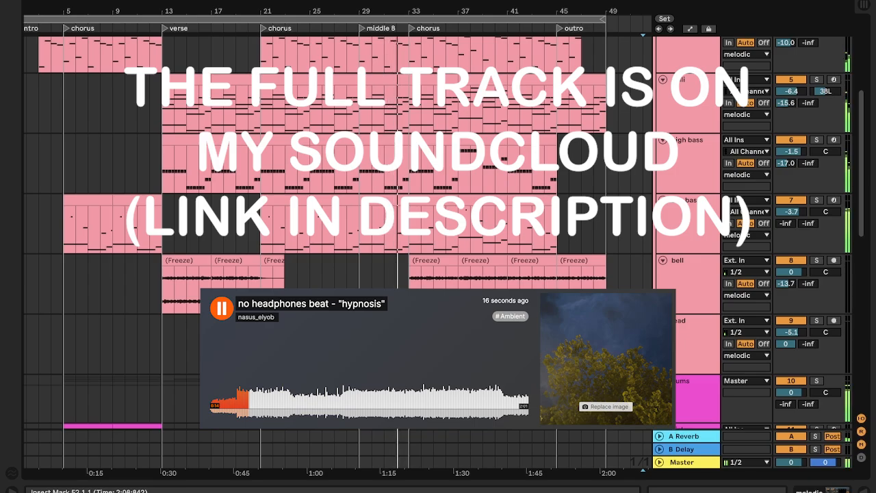
pyautogui.scroll(-3, 335, 233)
pyautogui.scroll(-1, 335, 233)
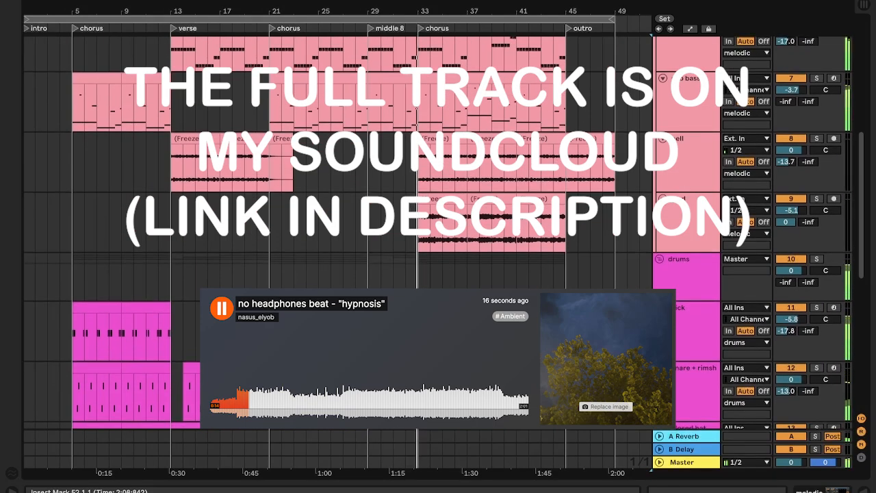
# Step: Delete the short bell clip at the start of the second chorus, from bar 21
pyautogui.scroll(1, 336, 233)
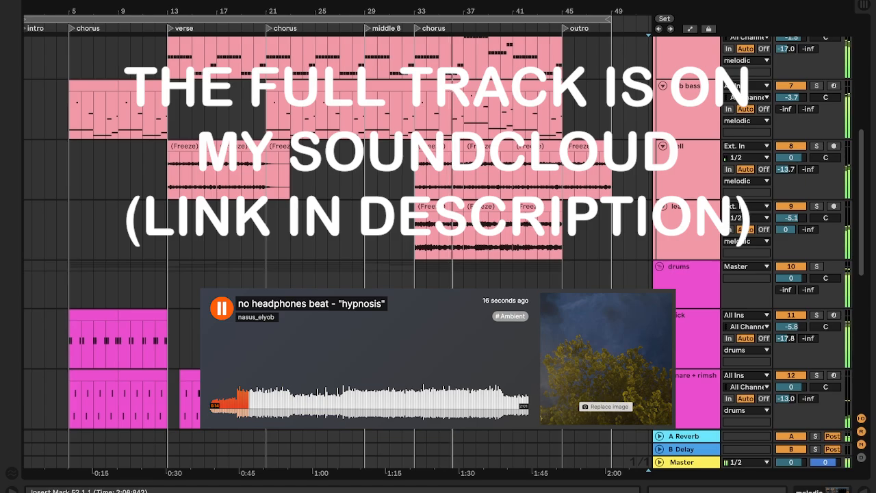
pyautogui.click(267, 146)
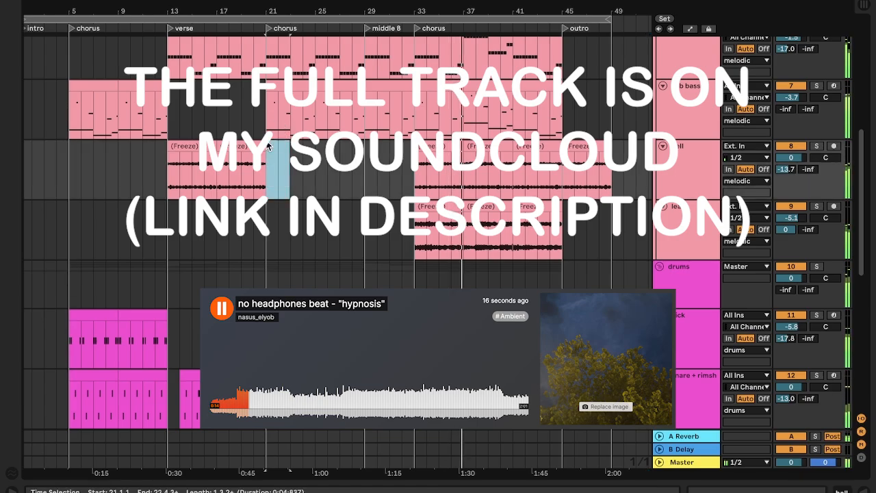
pyautogui.click(274, 168)
pyautogui.click(272, 171)
pyautogui.scroll(5, 272, 172)
pyautogui.hscroll(2, 272, 172)
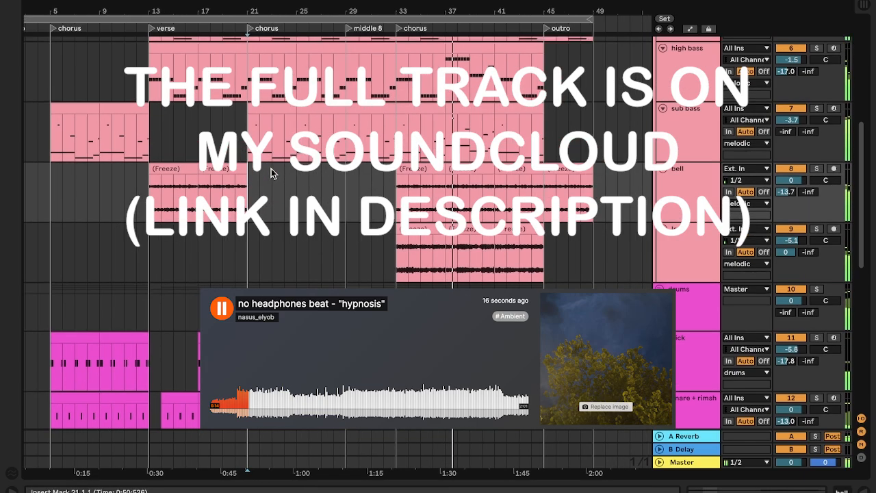
# Step: Look over the melodic, drum and rain tracks as the final chorus and outro play to the end
pyautogui.scroll(3, 272, 171)
pyautogui.scroll(-15, 272, 172)
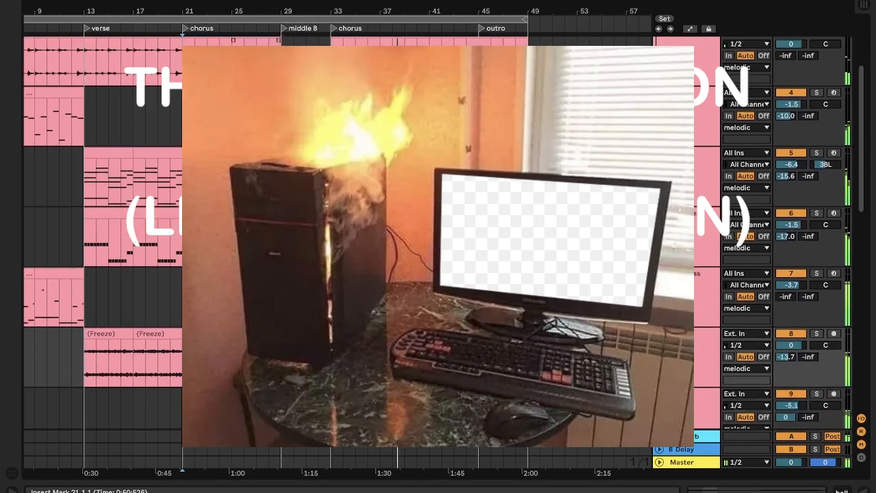
pyautogui.scroll(-4, 271, 172)
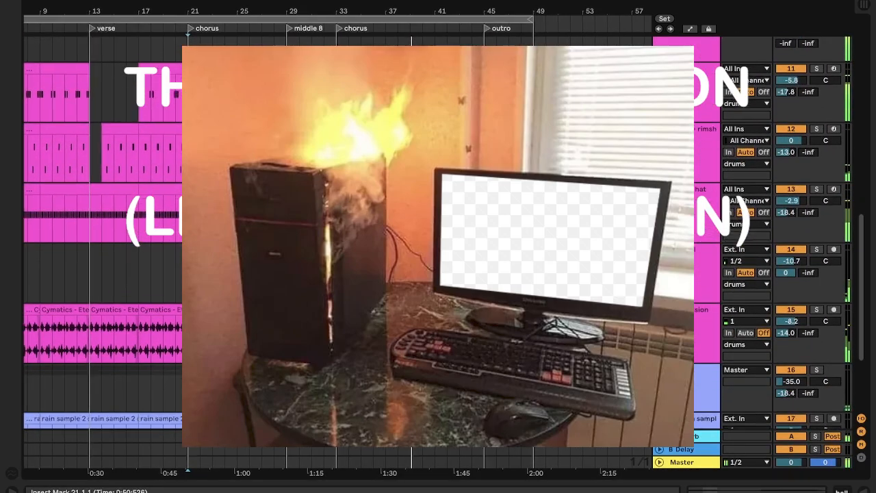
pyautogui.scroll(10, 272, 172)
pyautogui.scroll(5, 272, 171)
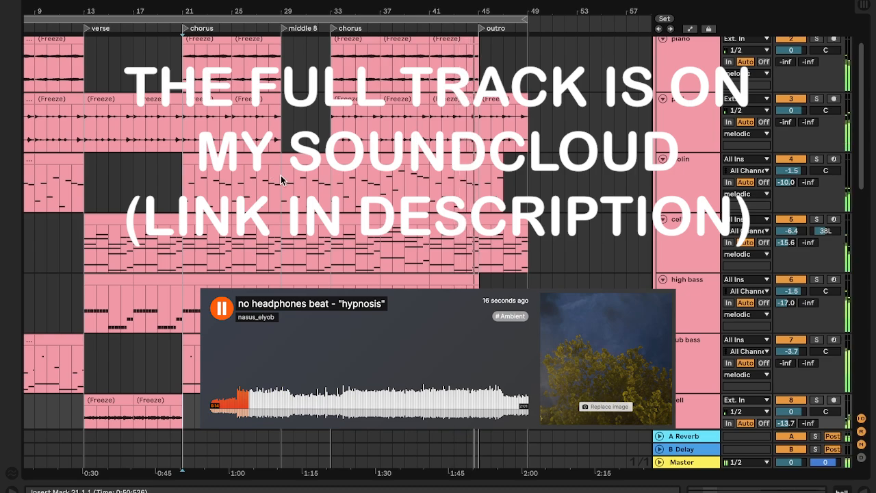
pyautogui.scroll(-3, 281, 180)
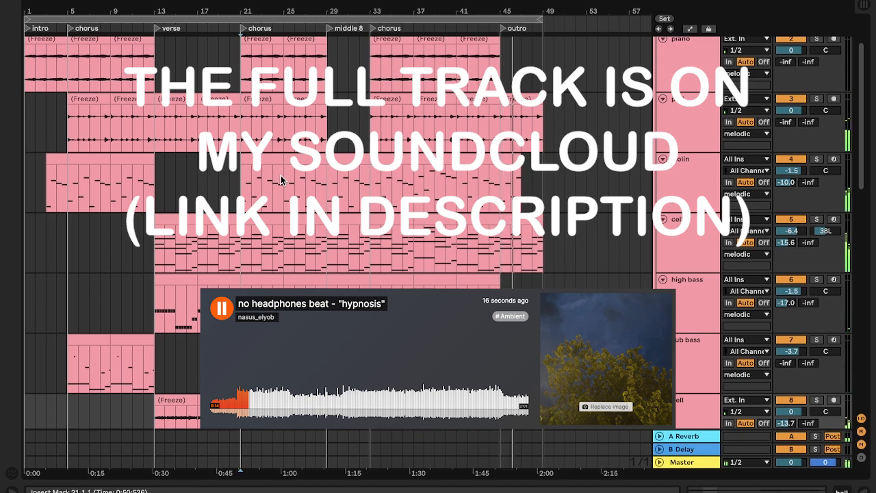
pyautogui.scroll(2, 280, 180)
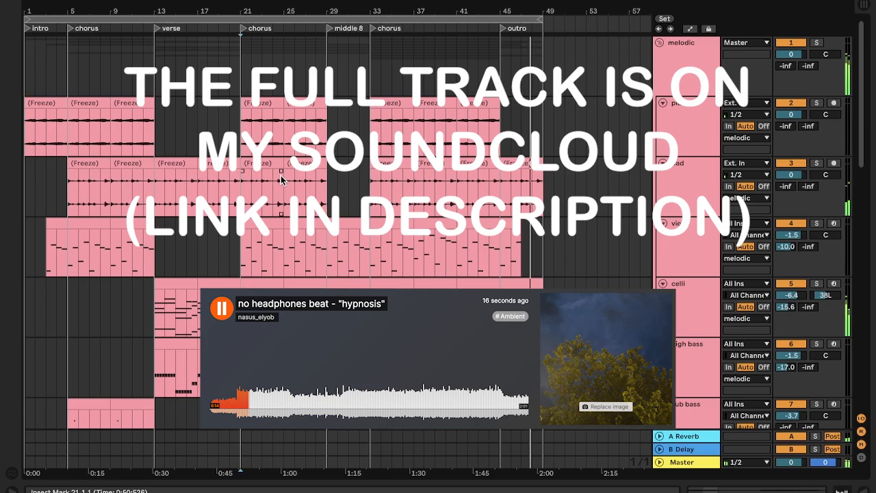
pyautogui.scroll(-4, 280, 180)
pyautogui.scroll(2, 281, 180)
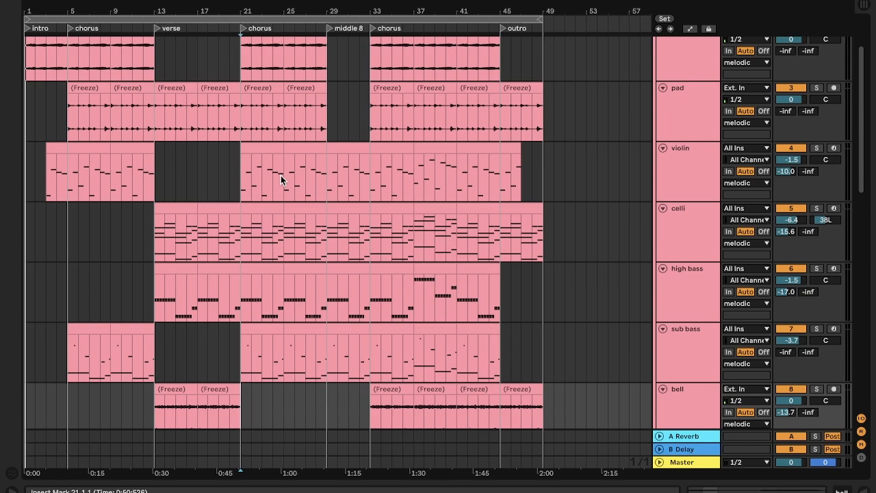
pyautogui.scroll(-10, 284, 382)
pyautogui.scroll(12, 243, 295)
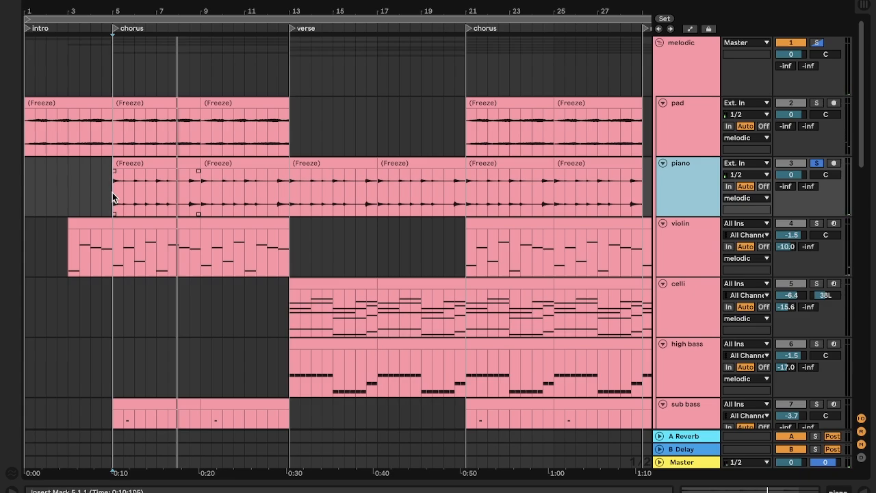
# Step: Take the piano track out of solo, look over the drum tracks and select the piano track
pyautogui.click(819, 163)
pyautogui.scroll(-10, 690, 224)
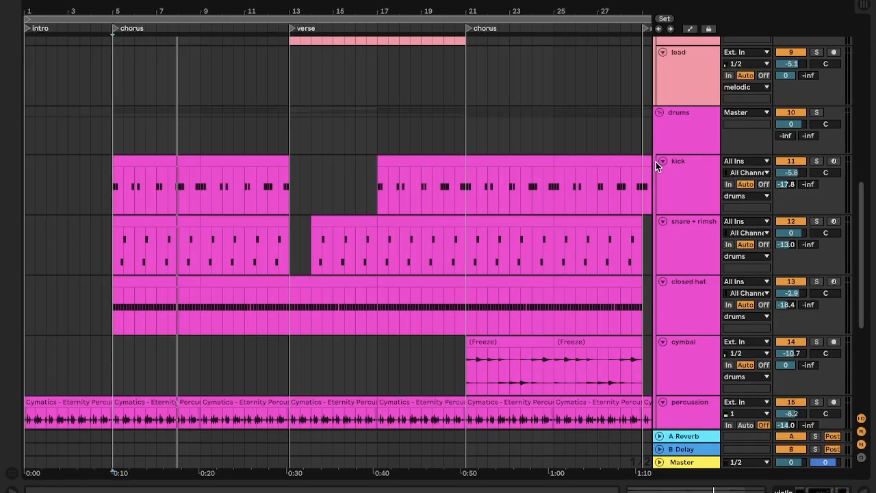
pyautogui.scroll(10, 656, 161)
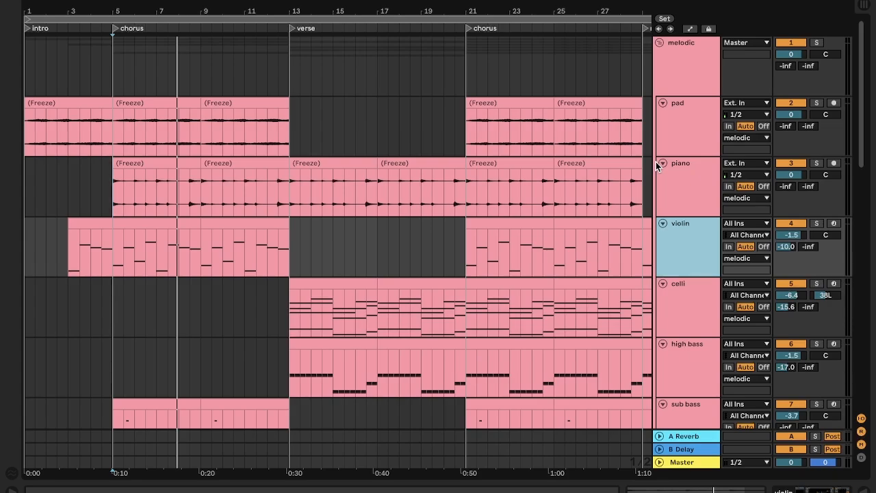
pyautogui.click(686, 171)
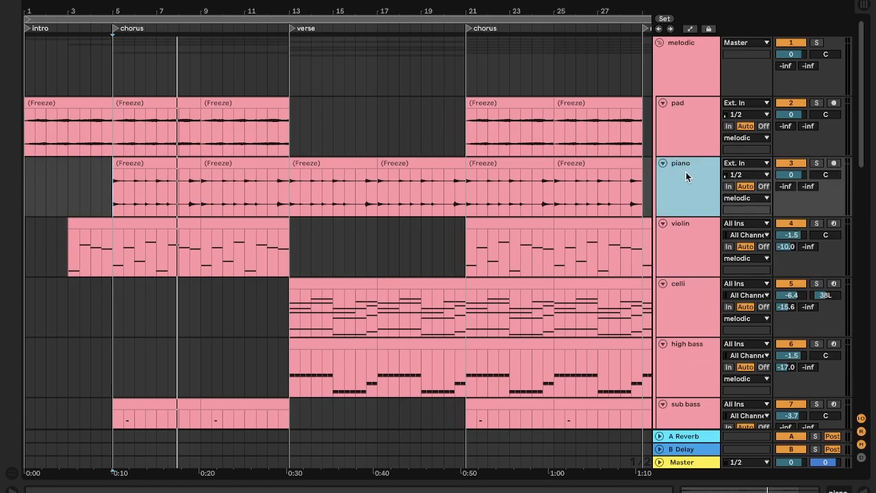
# Step: Review the kick-triggered Compressor in the melodic group's device chain and close the device view
pyautogui.click(696, 74)
pyautogui.click(740, 490)
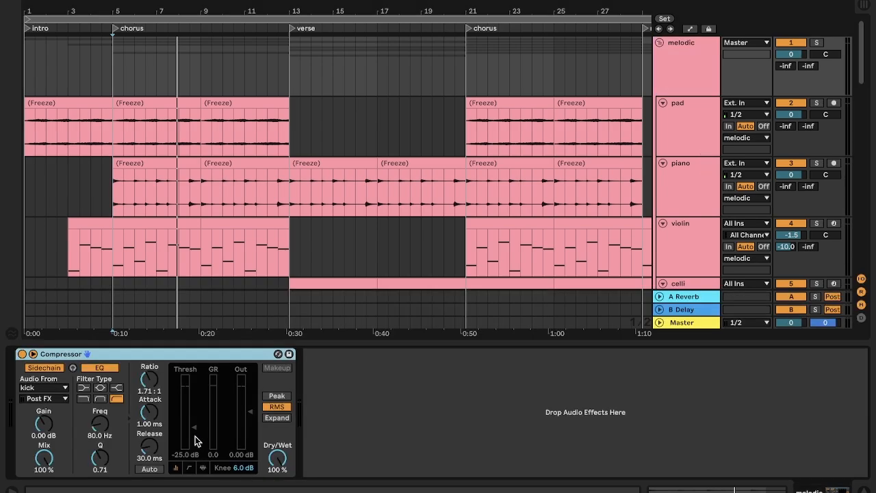
pyautogui.click(865, 487)
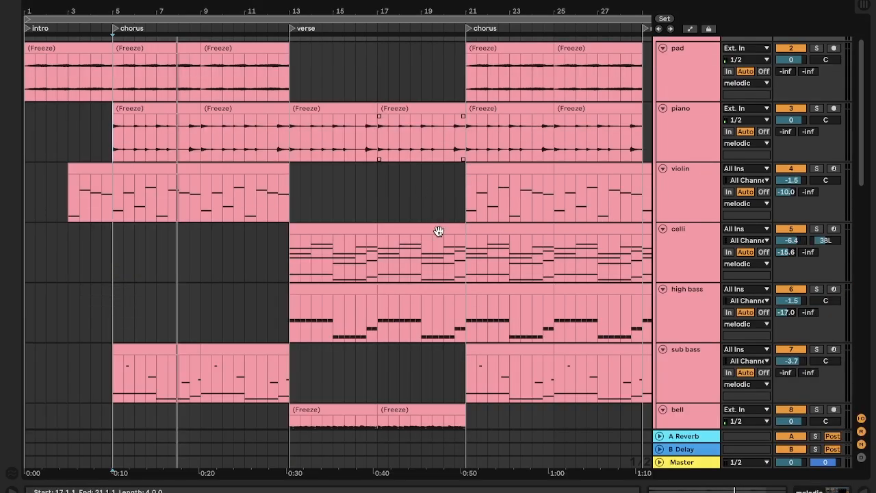
# Step: Examine the whole arrangement from intro to outro across the melodic, drum and rain tracks
pyautogui.scroll(-4, 439, 233)
pyautogui.hscroll(1, 439, 233)
pyautogui.scroll(-2, 440, 234)
pyautogui.hscroll(1, 440, 234)
pyautogui.scroll(-5, 551, 299)
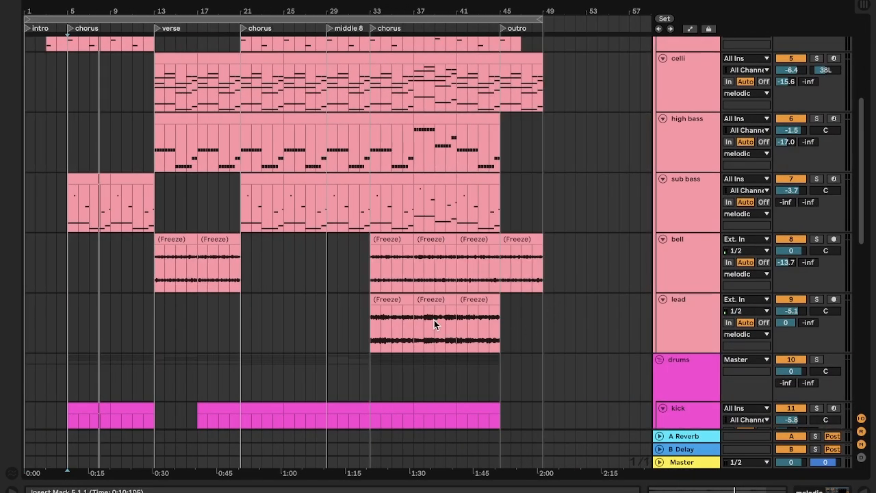
pyautogui.scroll(-10, 449, 326)
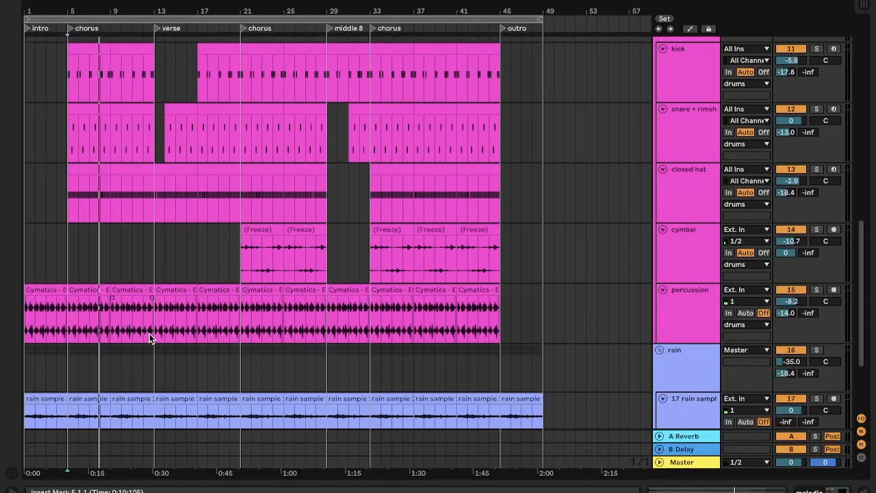
pyautogui.scroll(1, 149, 333)
pyautogui.scroll(8, 205, 301)
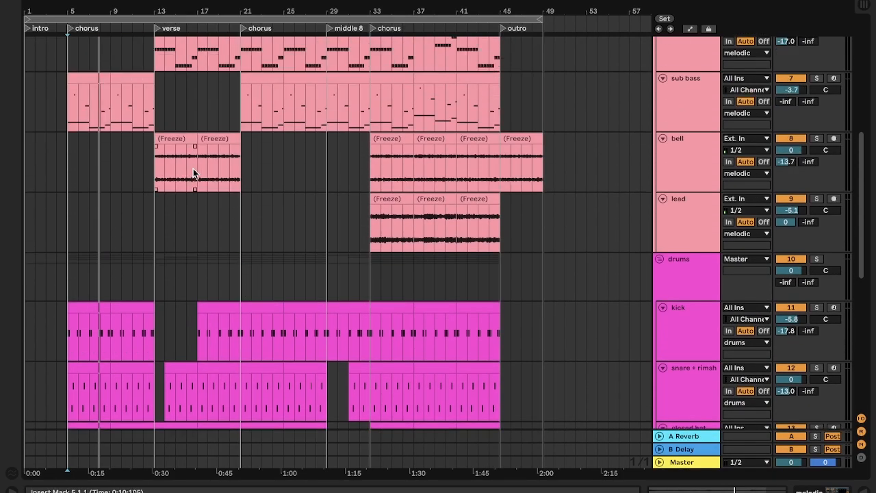
# Step: Place the insert marker on the kick track at the second chorus, bar 21
pyautogui.click(198, 168)
pyautogui.click(245, 320)
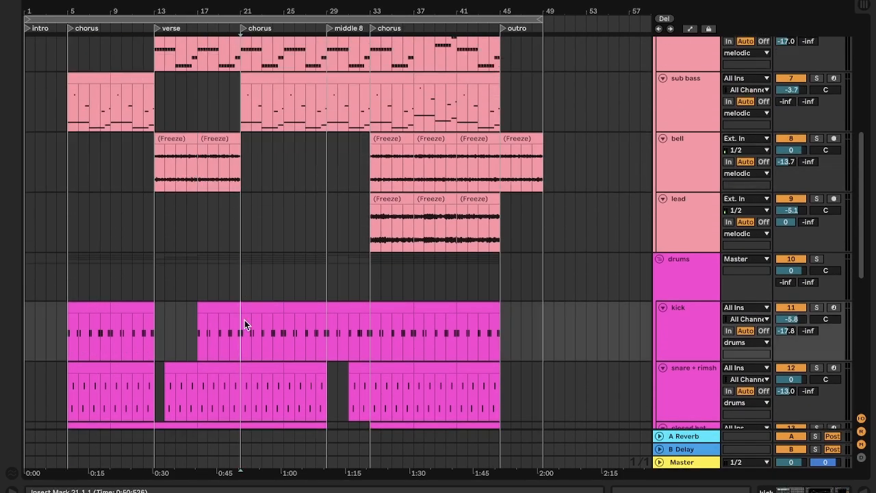
pyautogui.scroll(3, 245, 320)
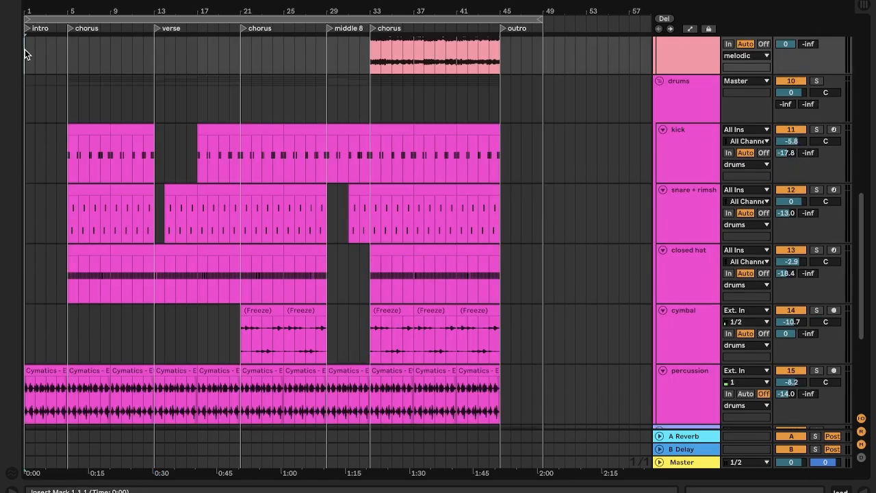
# Step: Return the insert marker to the start of the intro at bar 1 on the pad track
pyautogui.scroll(10, 26, 51)
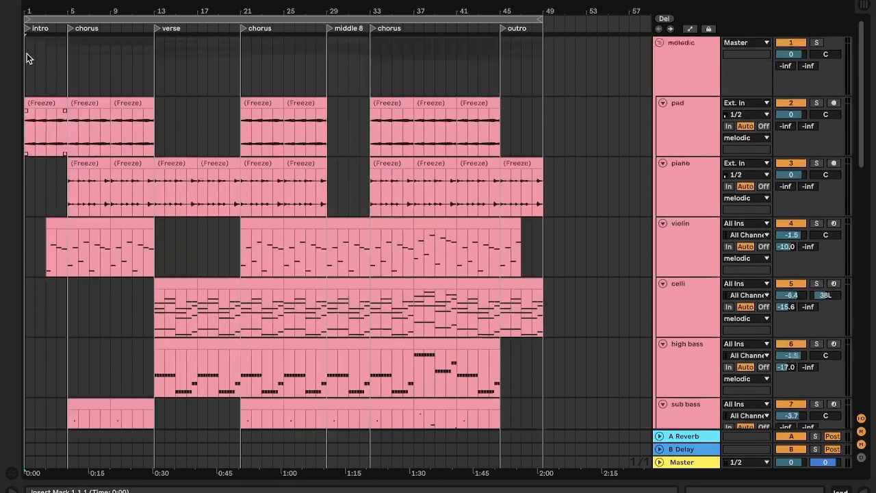
pyautogui.click(34, 126)
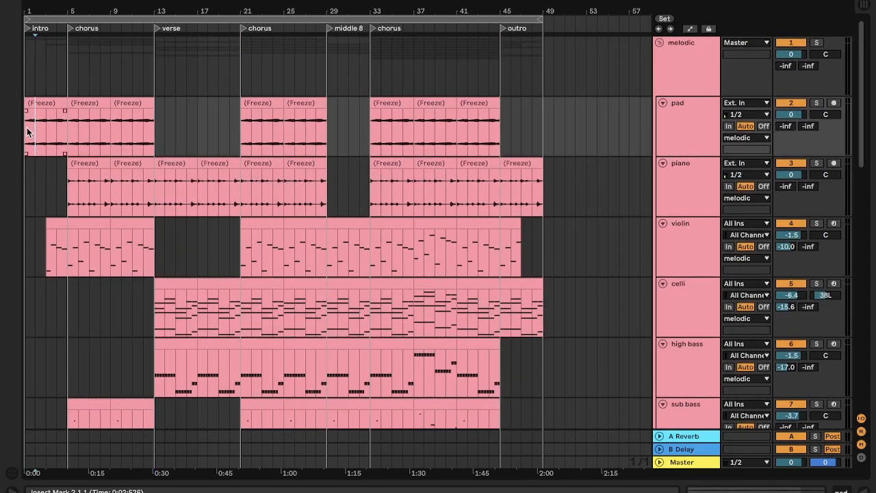
pyautogui.click(27, 127)
pyautogui.scroll(-3, 27, 202)
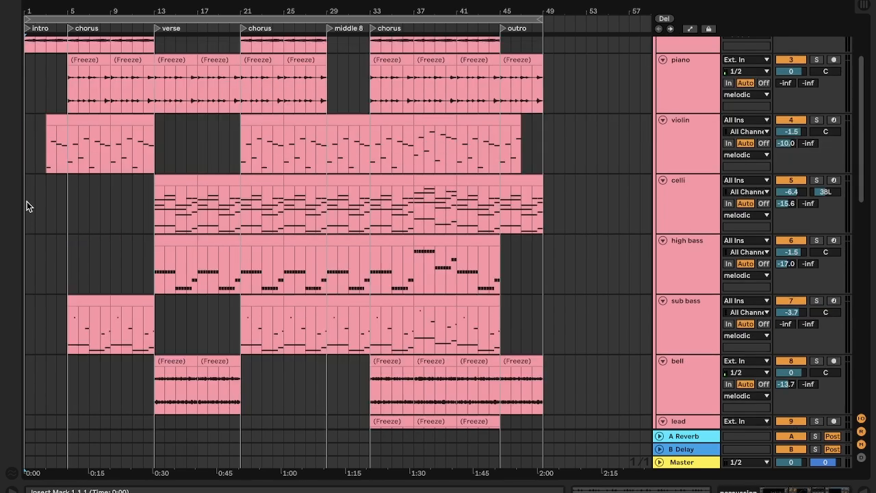
pyautogui.scroll(3, 26, 201)
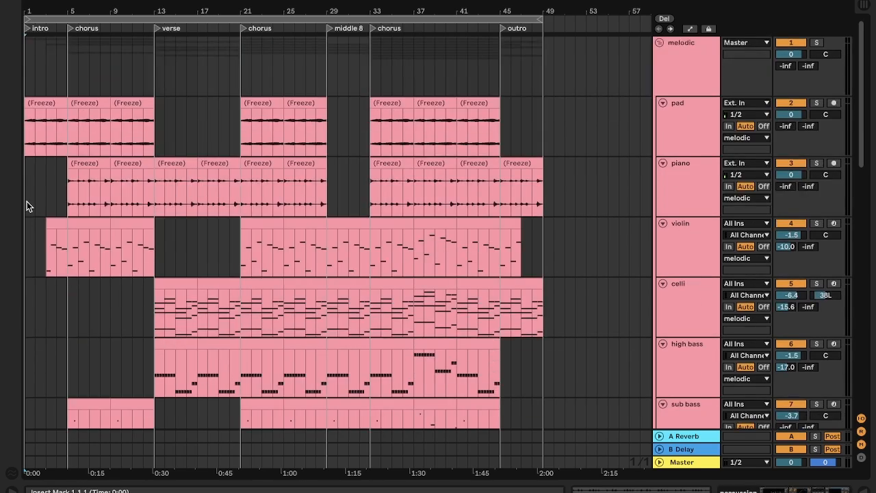
pyautogui.click(24, 138)
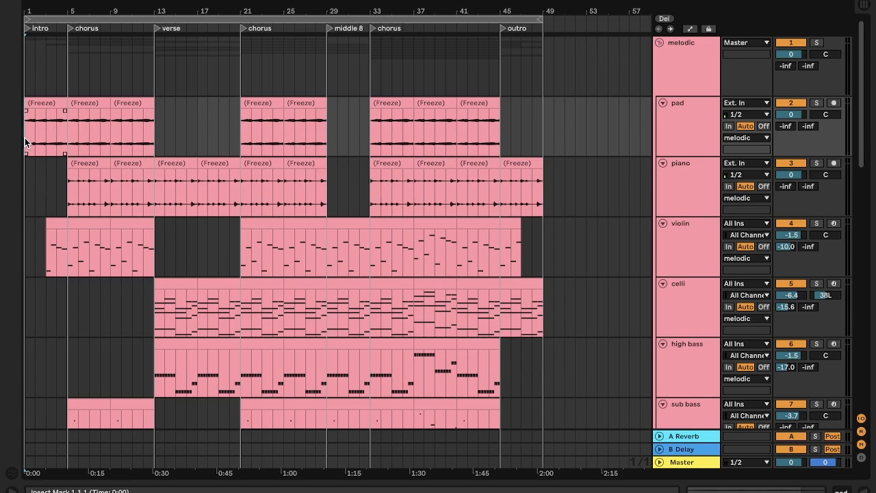